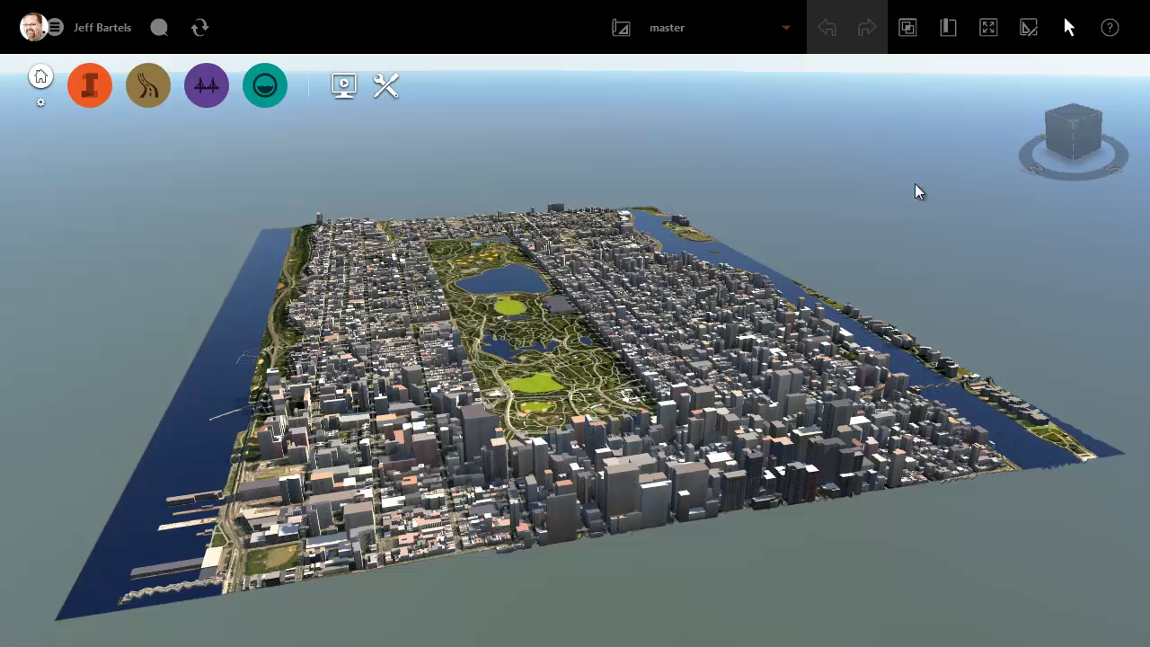
# Jump to the 89th St. Improvements bookmark and orbit the street blocks slightly
pyautogui.click(950, 34)
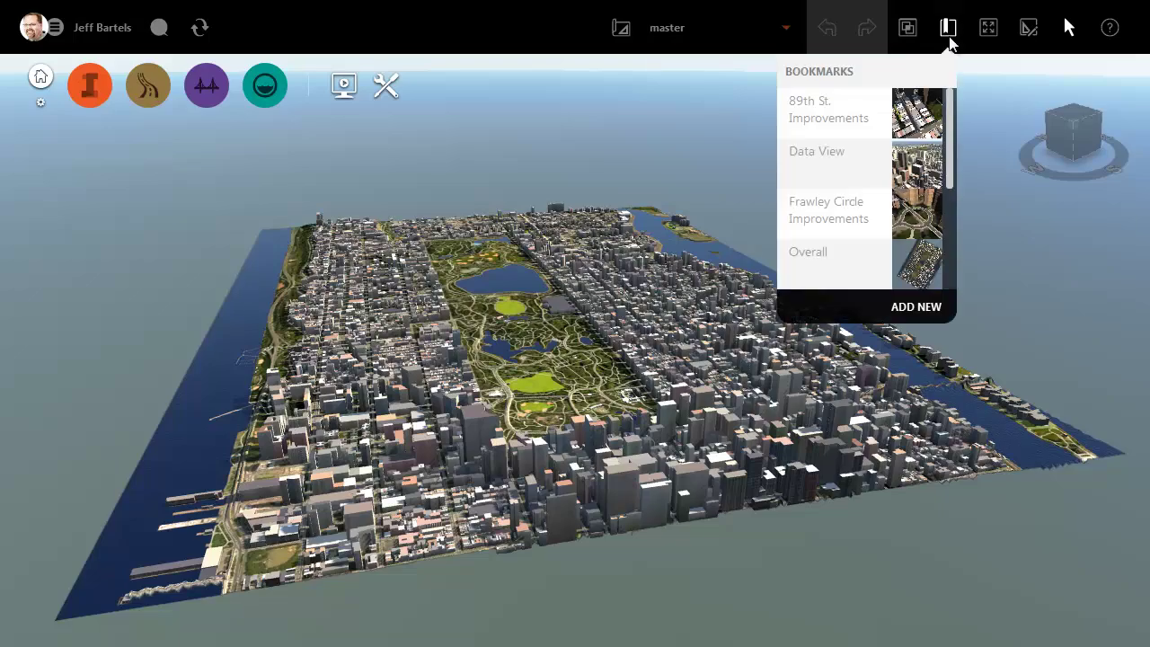
pyautogui.click(828, 114)
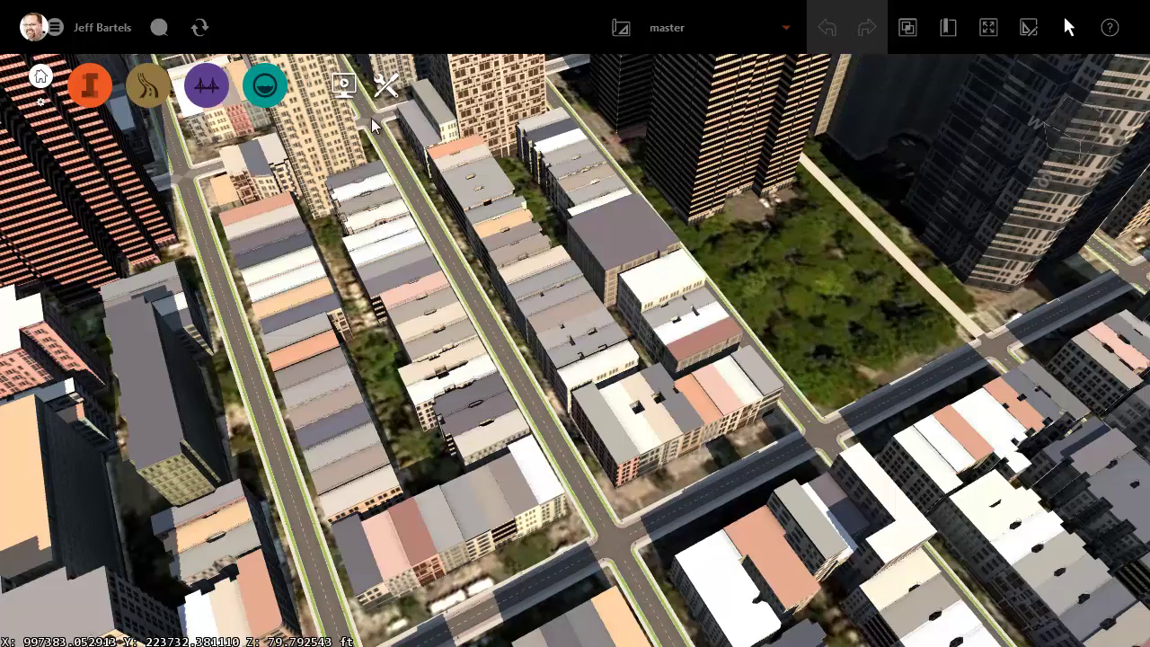
pyautogui.moveTo(527, 540); pyautogui.dragTo(549, 533, button='middle')
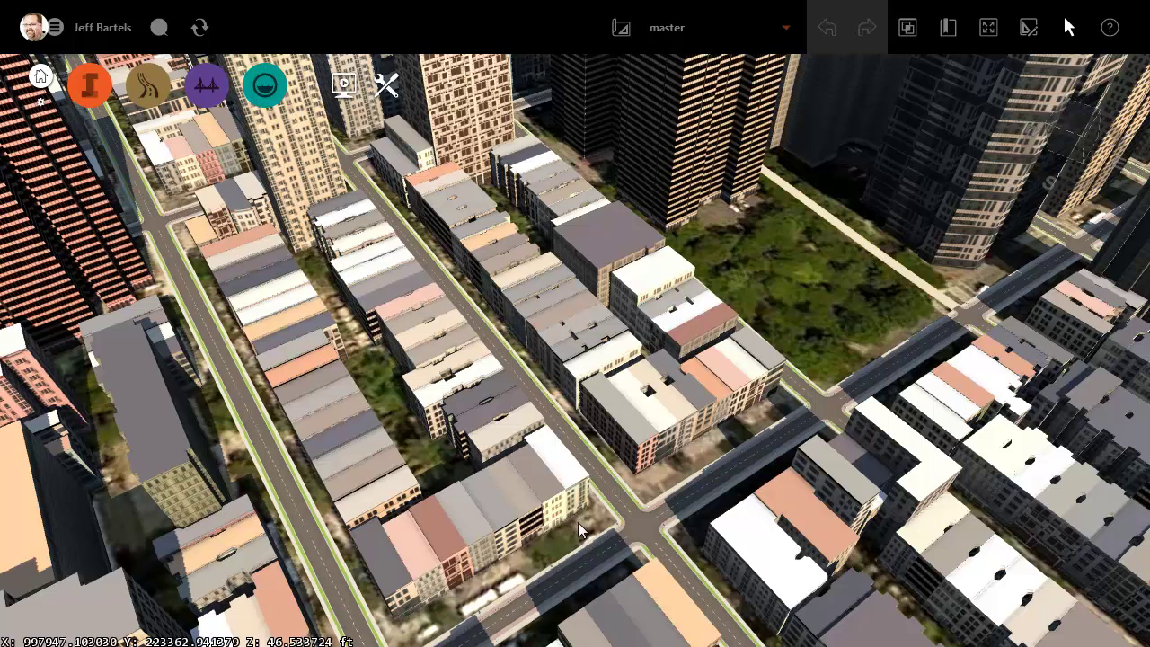
pyautogui.moveTo(578, 522); pyautogui.dragTo(562, 530, button='middle')
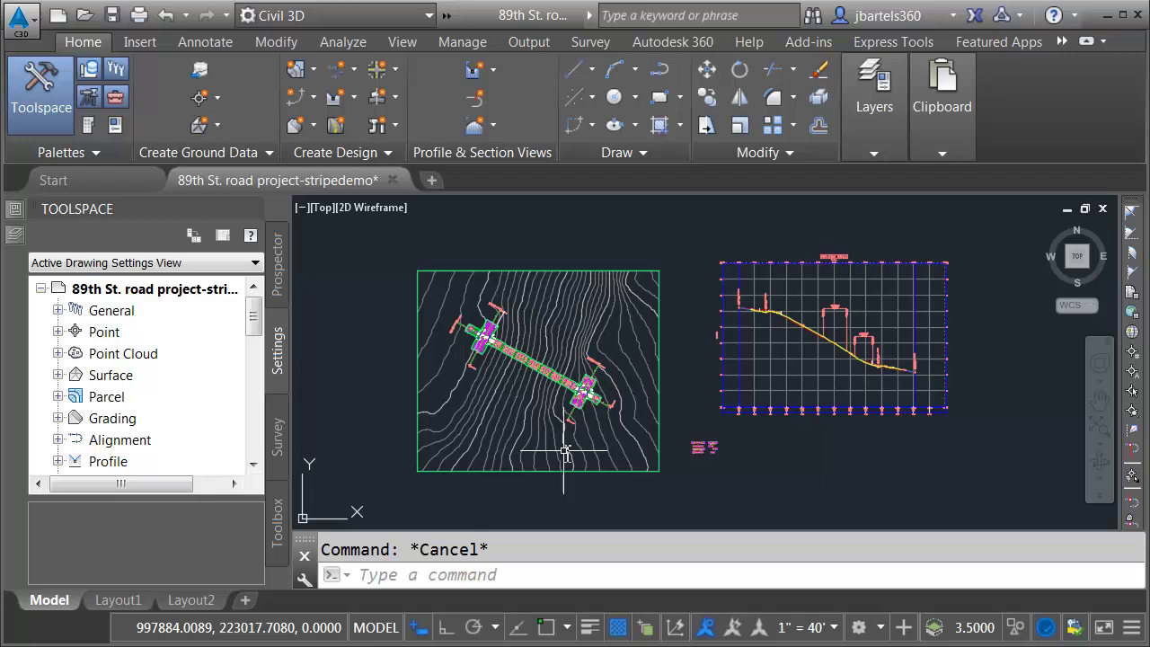
# Zoom and pan into the corridor intersection and select the 89th top corridor surface
pyautogui.scroll(4, 521, 378)
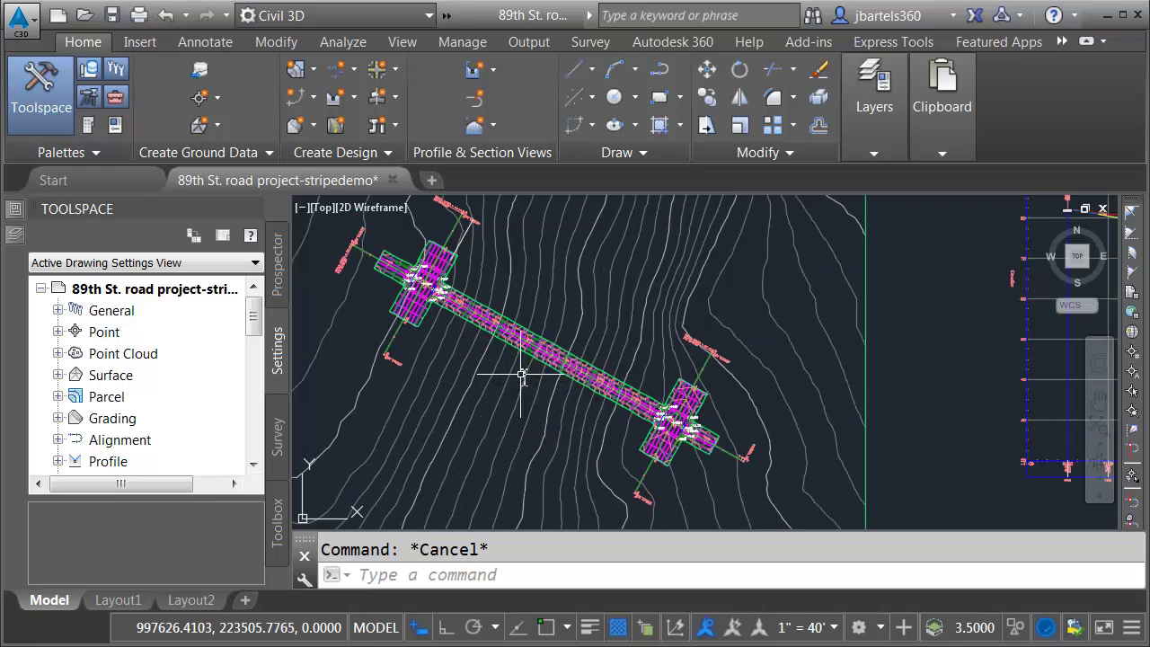
pyautogui.scroll(4, 521, 378)
pyautogui.moveTo(619, 449)
pyautogui.mouseDown(button='middle')
pyautogui.moveTo(527, 378)
pyautogui.moveTo(517, 351)
pyautogui.mouseUp(button='middle')
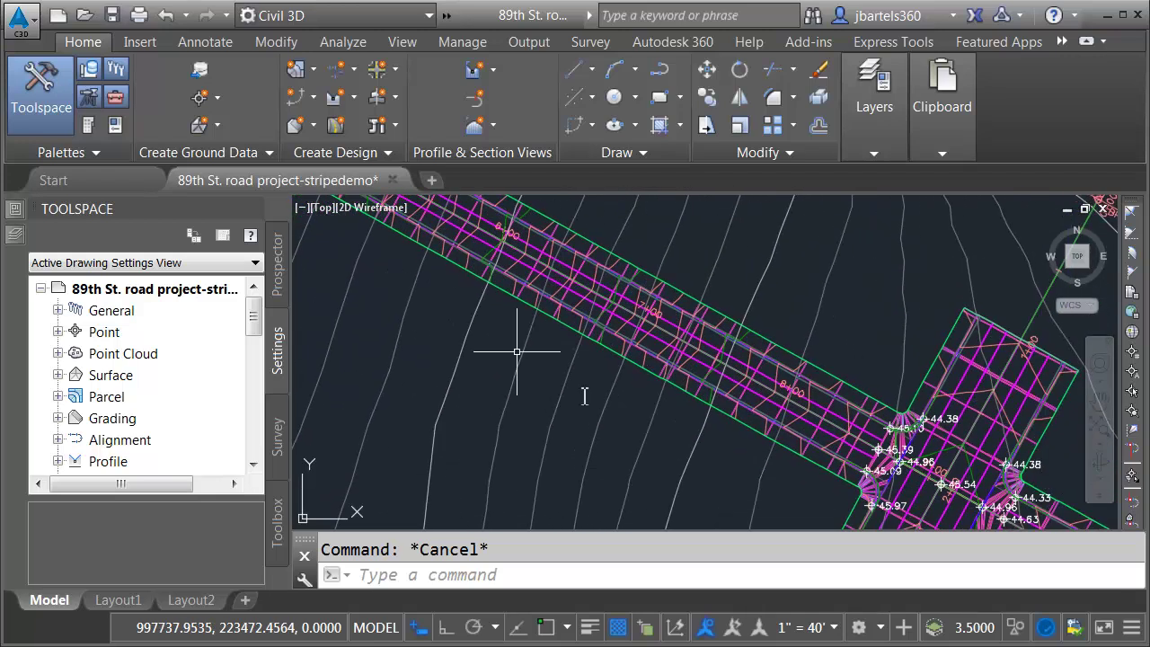
pyautogui.scroll(-2, 539, 369)
pyautogui.scroll(1, 529, 378)
pyautogui.scroll(2, 562, 382)
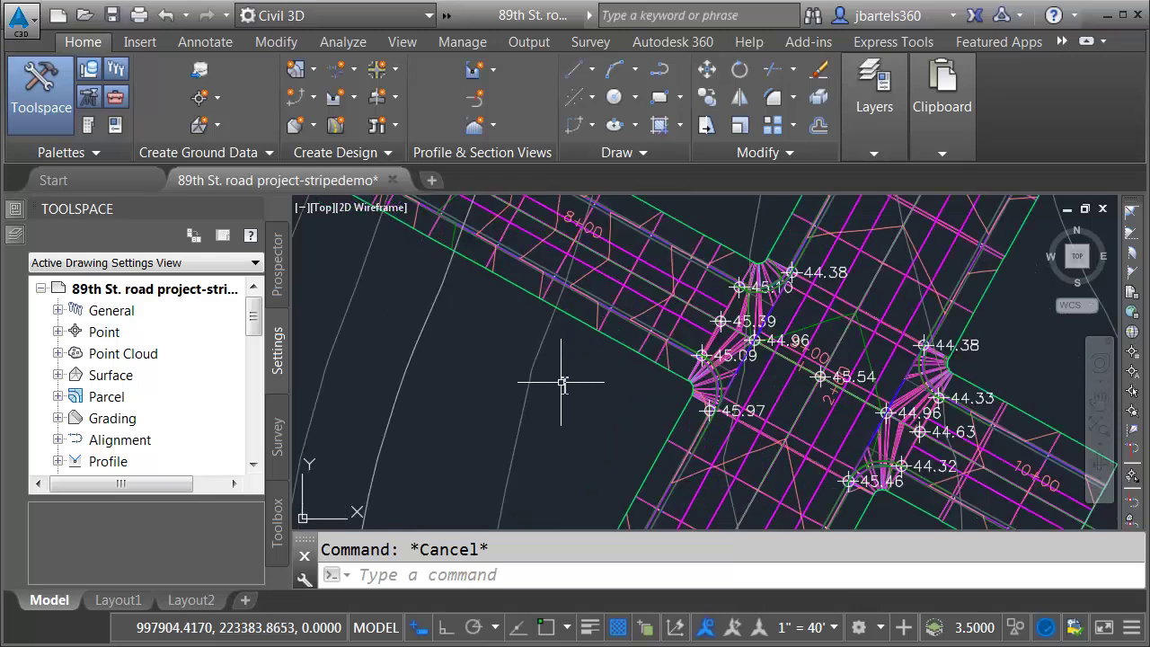
pyautogui.scroll(-2, 563, 385)
pyautogui.scroll(2, 658, 396)
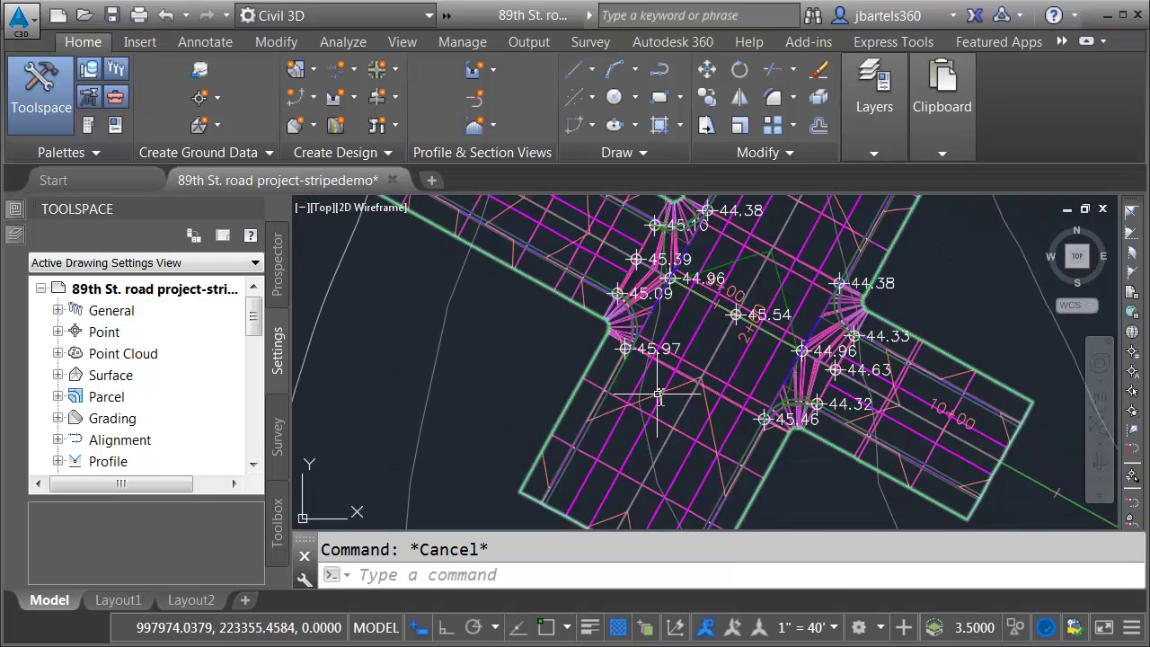
pyautogui.click(656, 395)
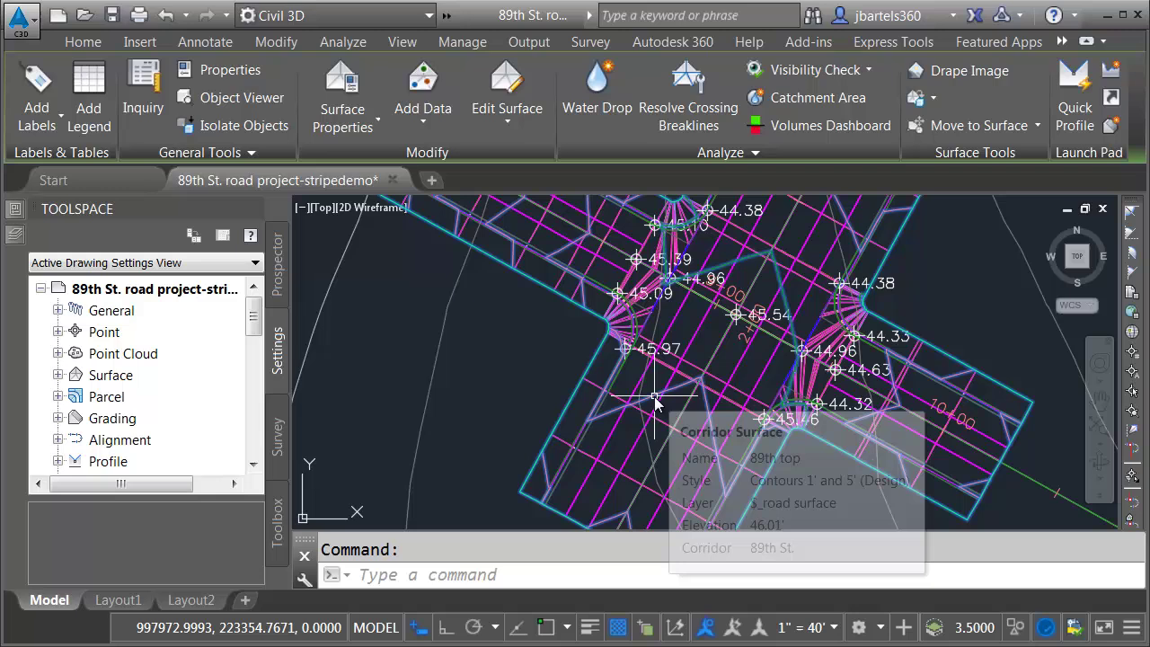
pyautogui.click(261, 96)
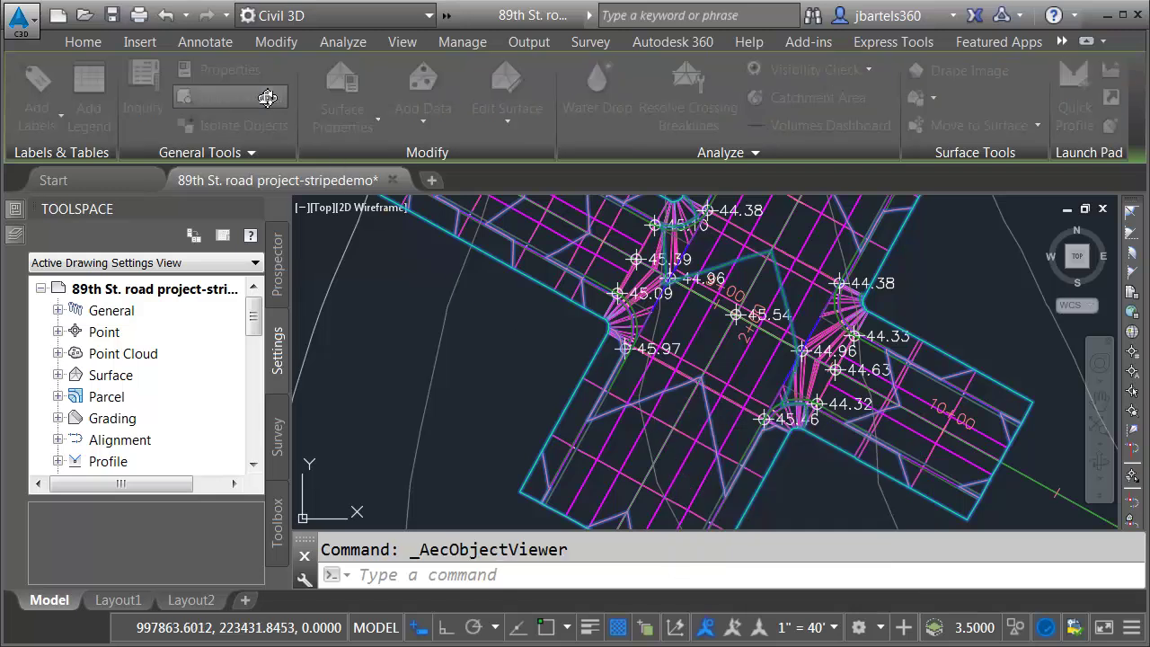
pyautogui.moveTo(518, 488)
pyautogui.mouseDown()
pyautogui.moveTo(521, 408)
pyautogui.moveTo(498, 331)
pyautogui.moveTo(465, 283)
pyautogui.mouseUp()
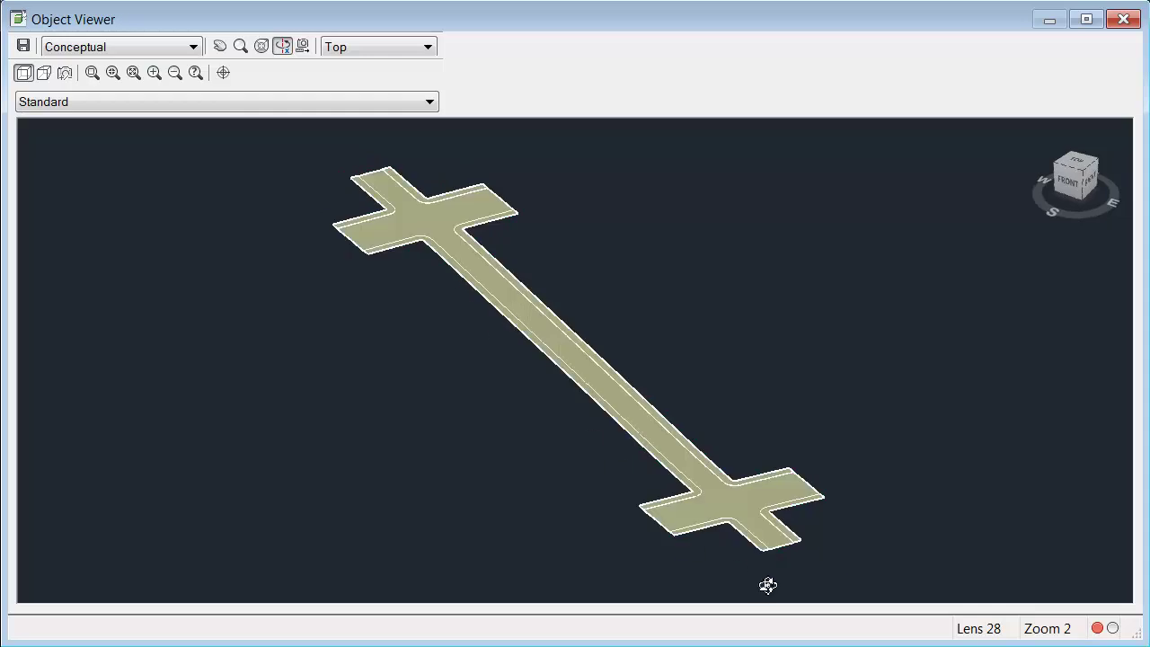
pyautogui.scroll(5, 775, 575)
pyautogui.scroll(-4, 521, 341)
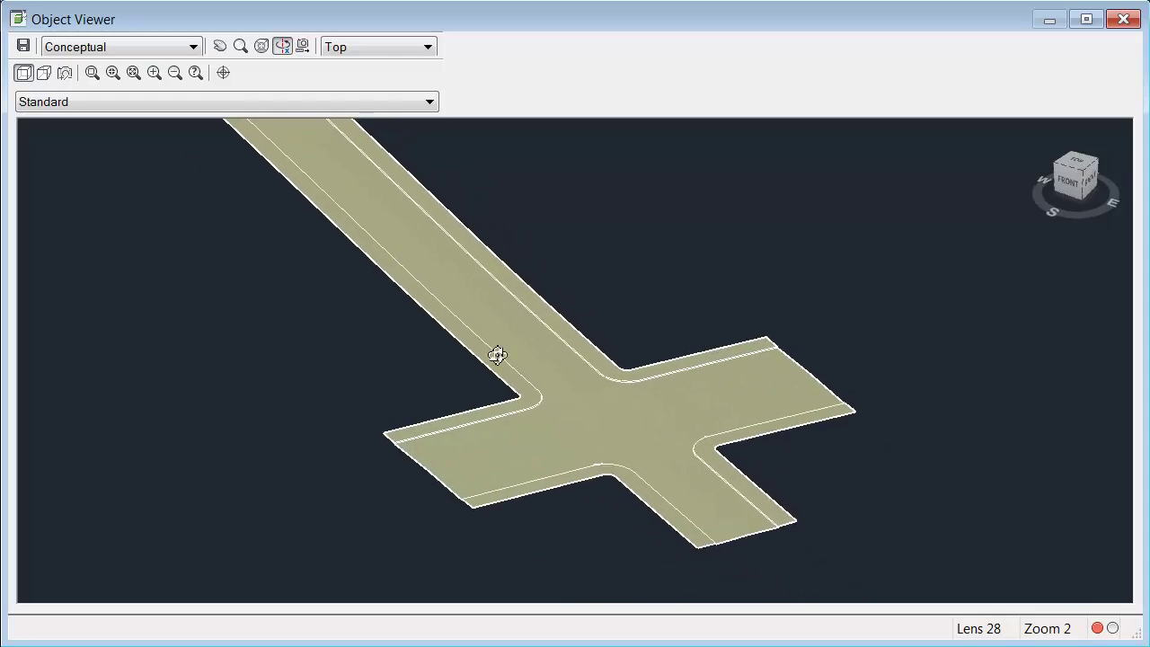
pyautogui.scroll(4, 632, 526)
pyautogui.moveTo(642, 543); pyautogui.dragTo(549, 407, button='middle')
pyautogui.moveTo(549, 407); pyautogui.dragTo(542, 406)
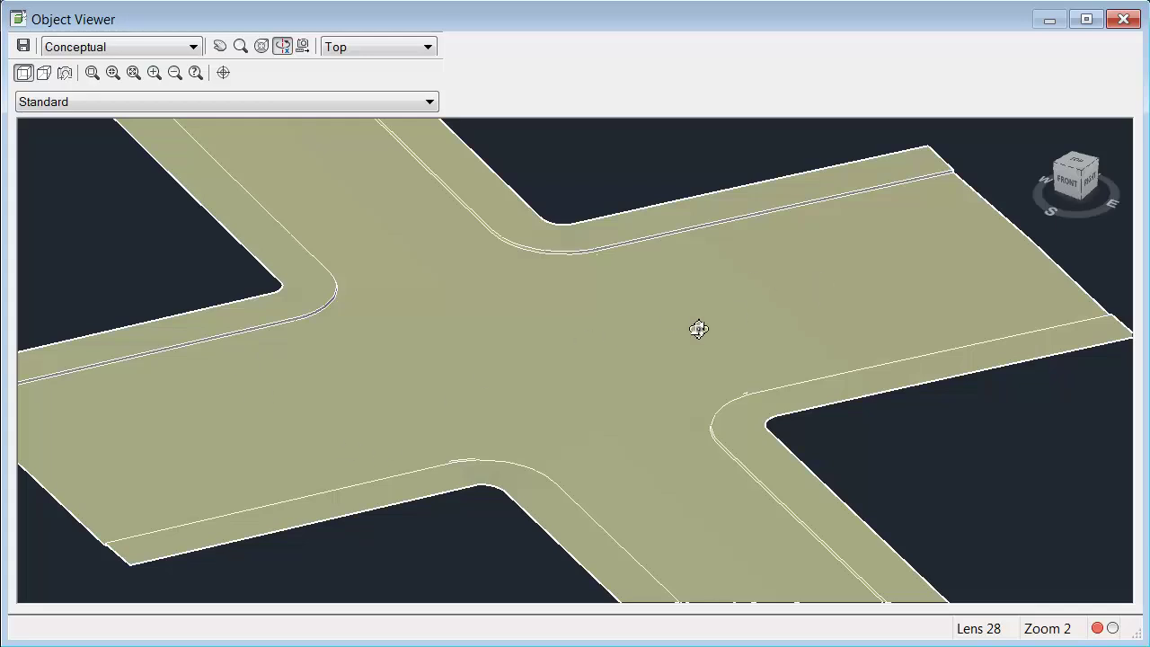
pyautogui.click(1123, 19)
# Switch the InfraWorks model from master to the 89th St improvements proposal
pyautogui.scroll(-6, 698, 340)
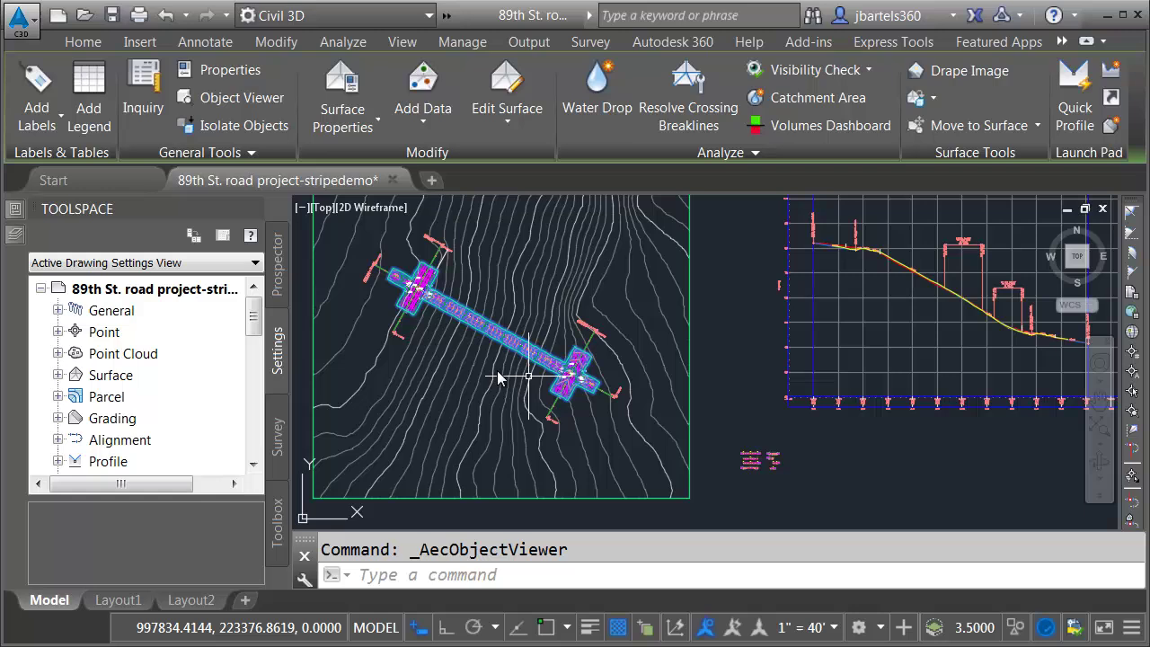
pyautogui.moveTo(454, 361); pyautogui.dragTo(534, 390, button='middle')
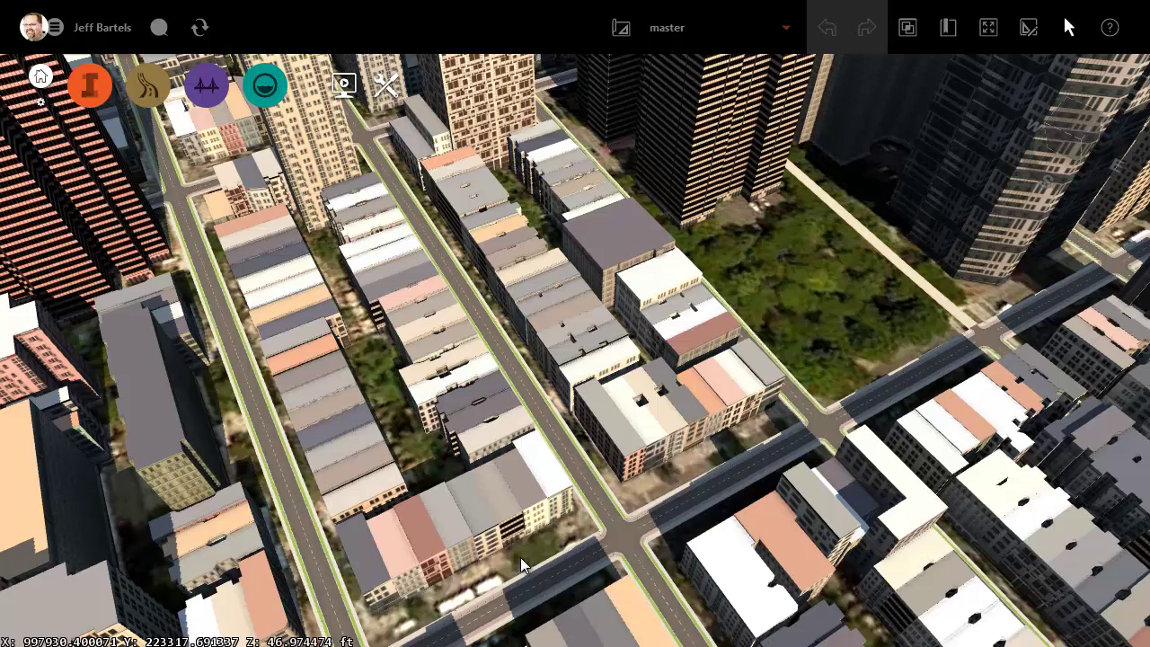
pyautogui.click(786, 28)
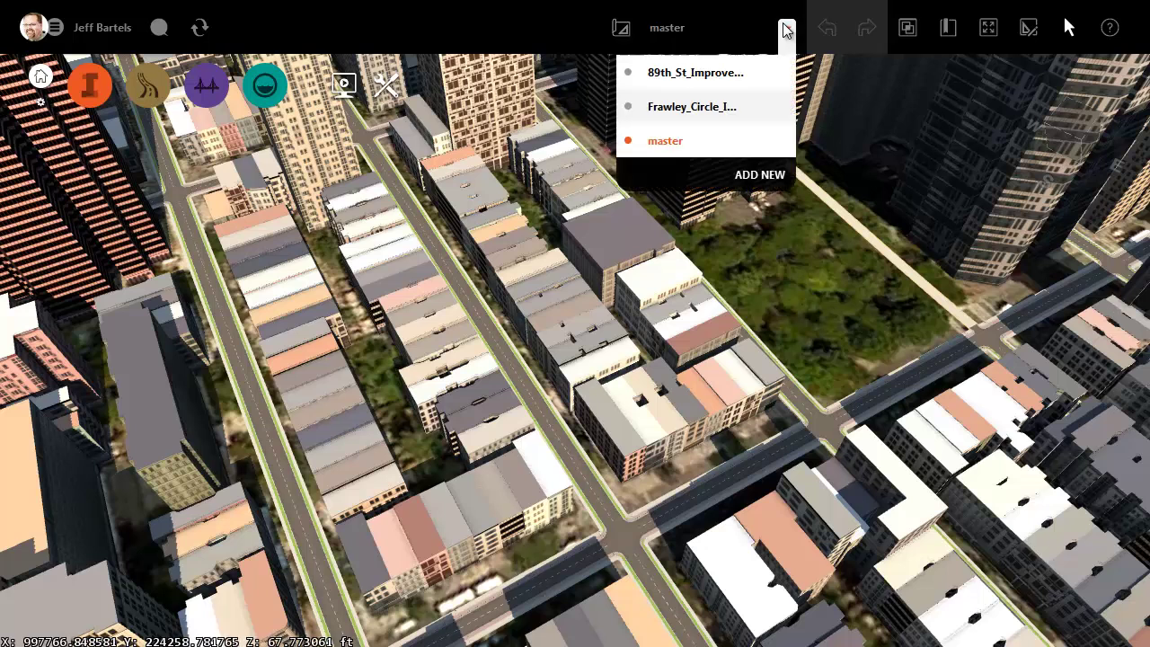
pyautogui.click(705, 72)
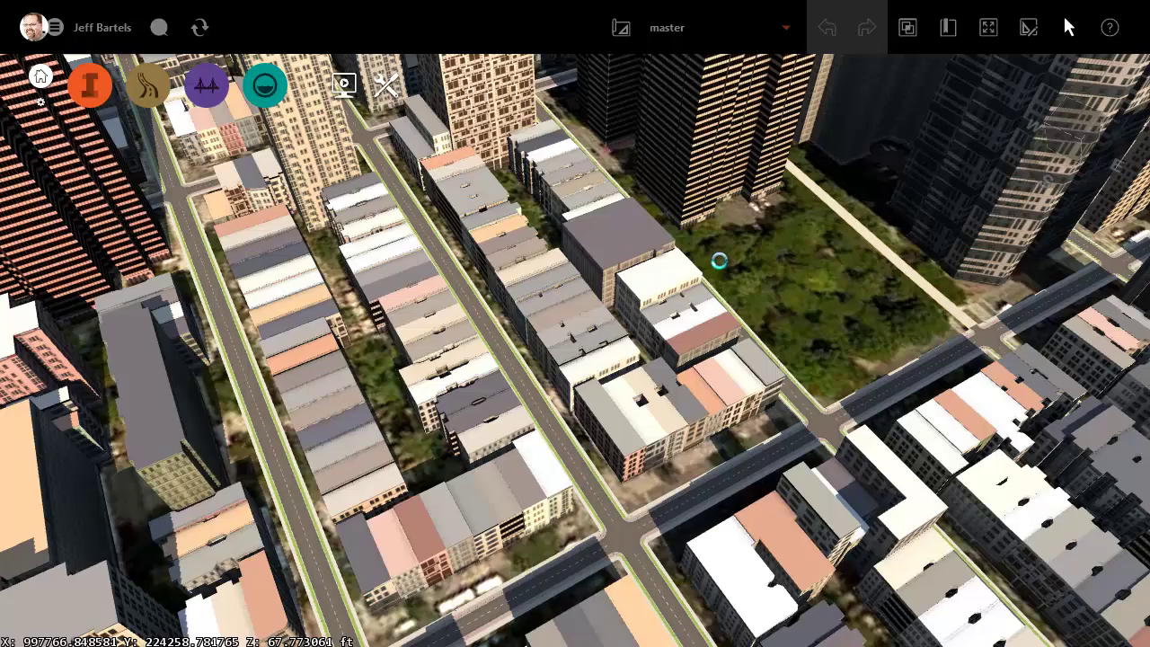
# Zoom and orbit down for a close oblique view of the 89th St. intersection
pyautogui.scroll(5, 597, 556)
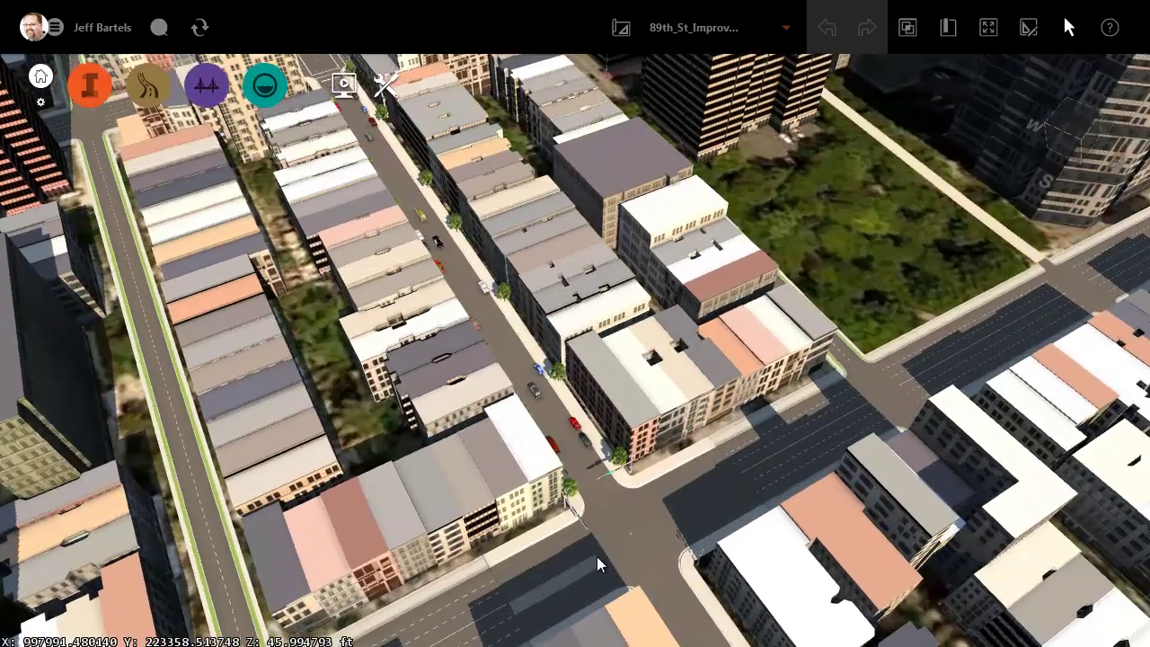
pyautogui.scroll(3, 589, 554)
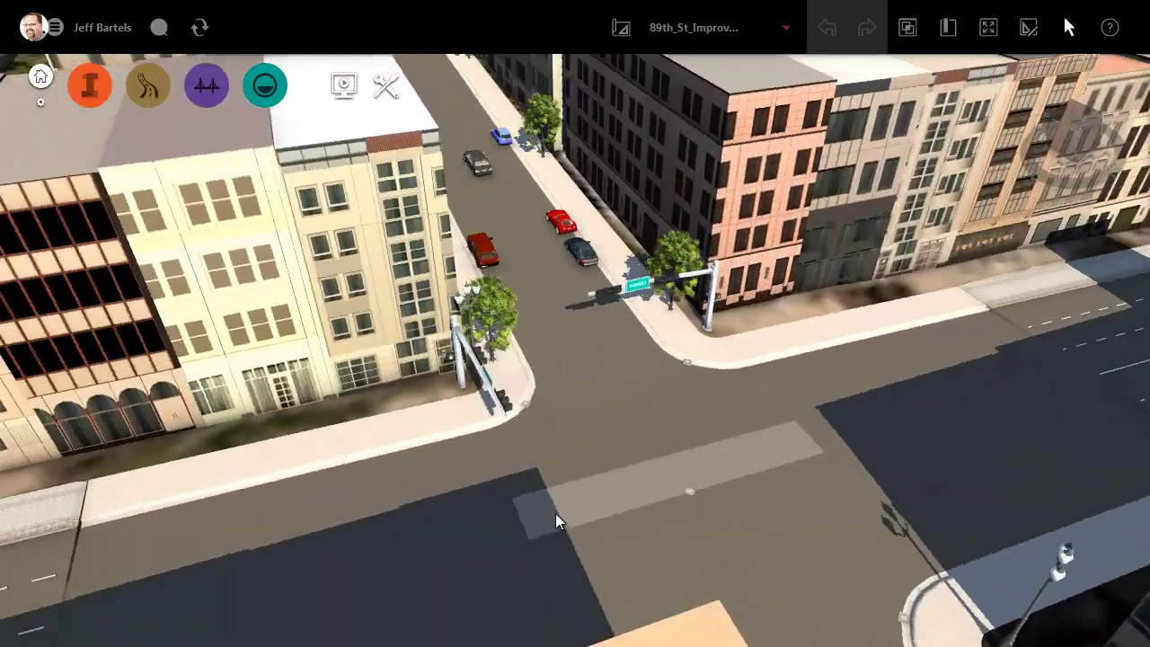
pyautogui.scroll(-5, 508, 480)
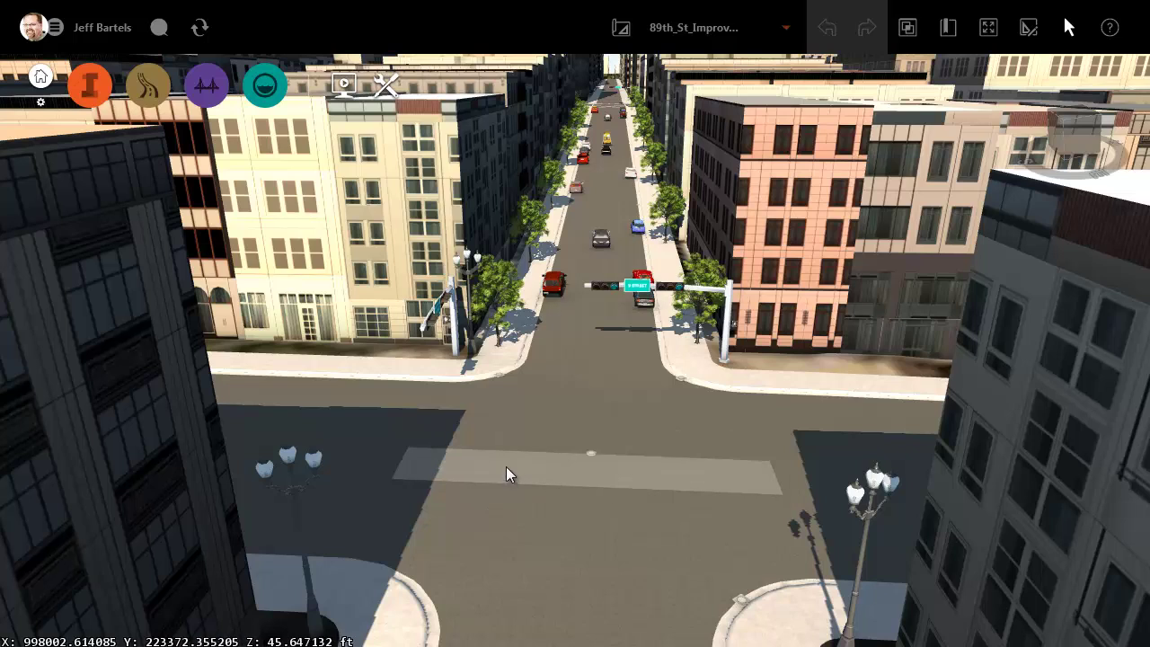
pyautogui.moveTo(506, 475); pyautogui.dragTo(666, 533, button='middle')
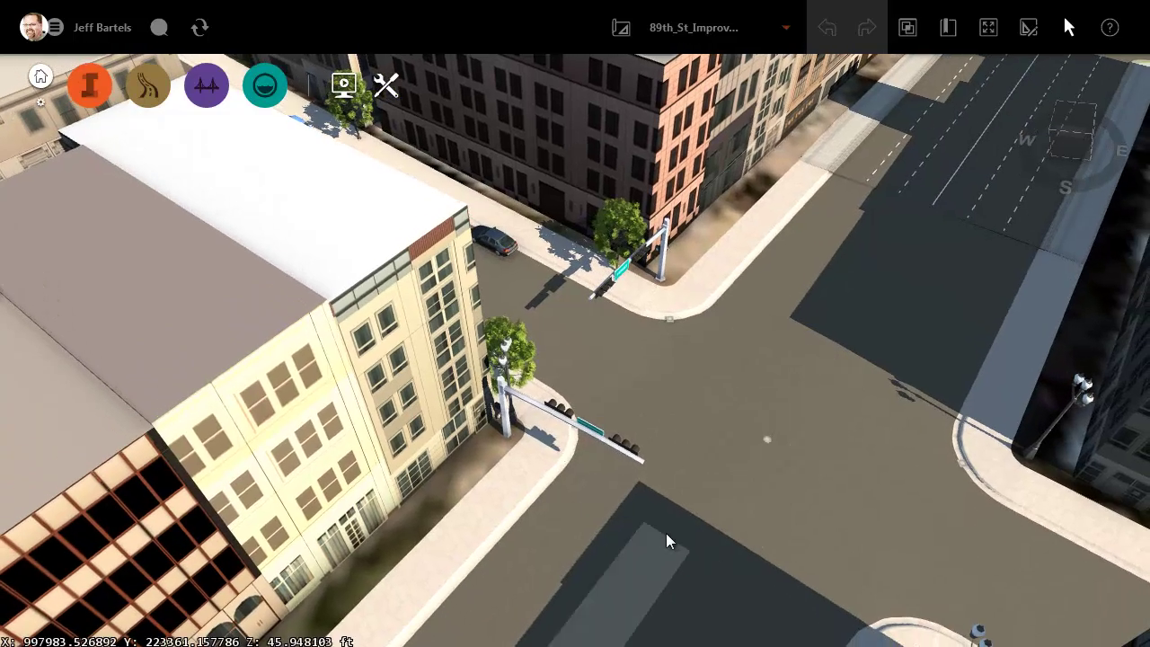
pyautogui.scroll(-2, 667, 532)
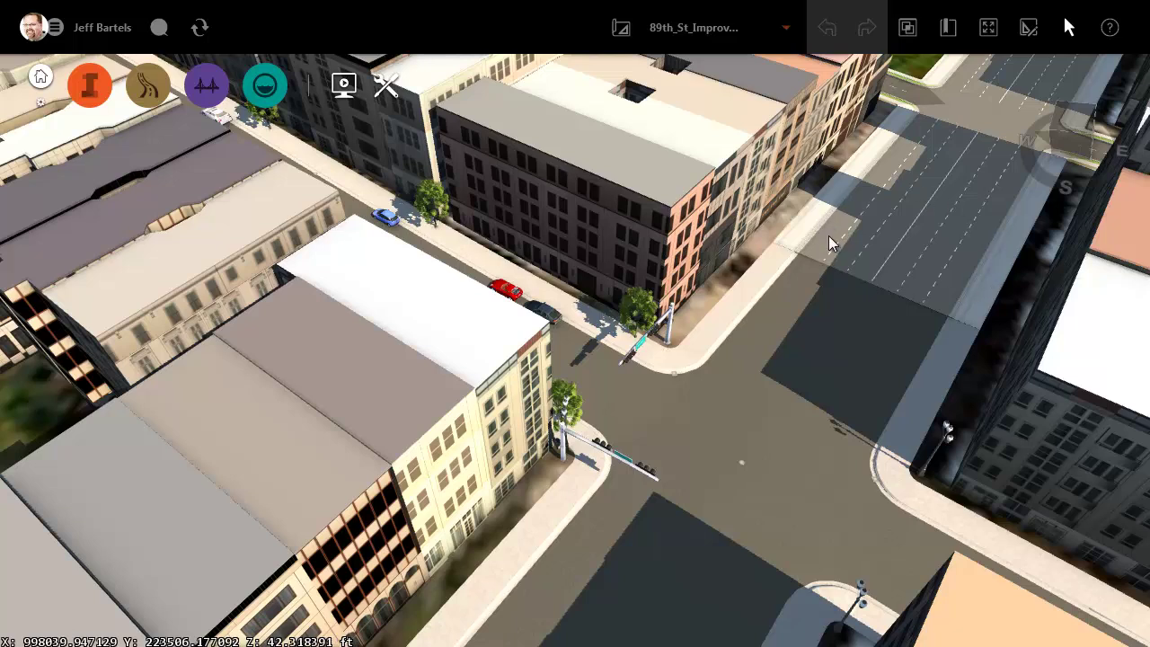
pyautogui.moveTo(738, 418); pyautogui.dragTo(600, 369, button='middle')
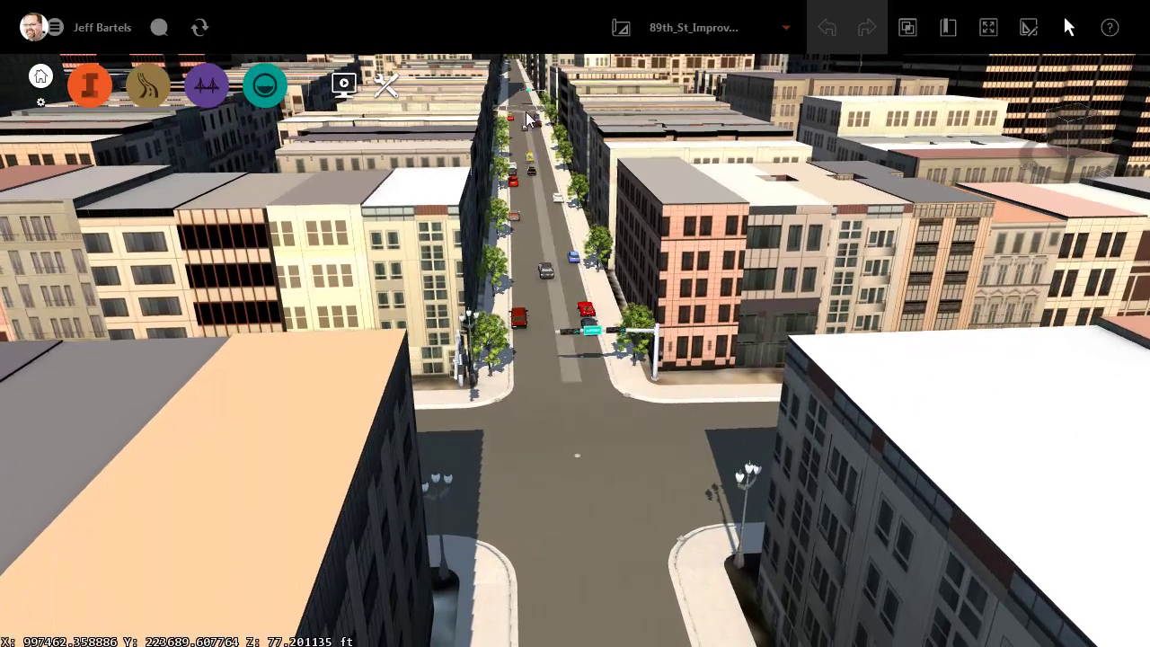
# Inspect the intersection from several angles, then drag the pale striping block up-left onto the road
pyautogui.scroll(5, 528, 121)
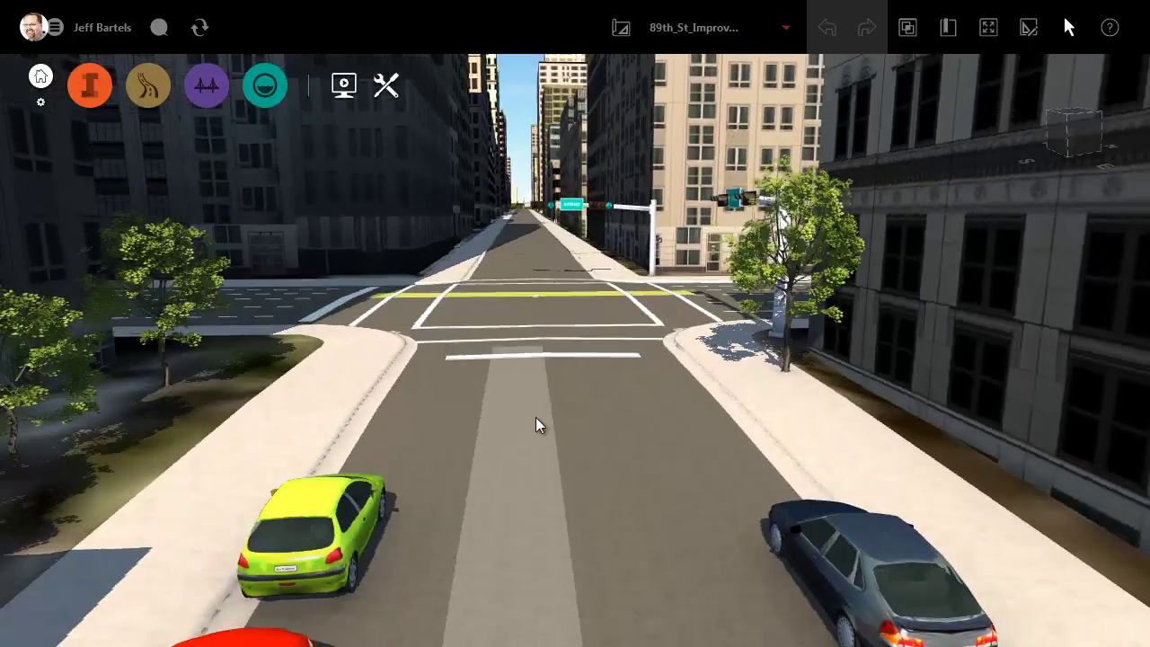
pyautogui.moveTo(536, 417); pyautogui.dragTo(731, 460, button='middle')
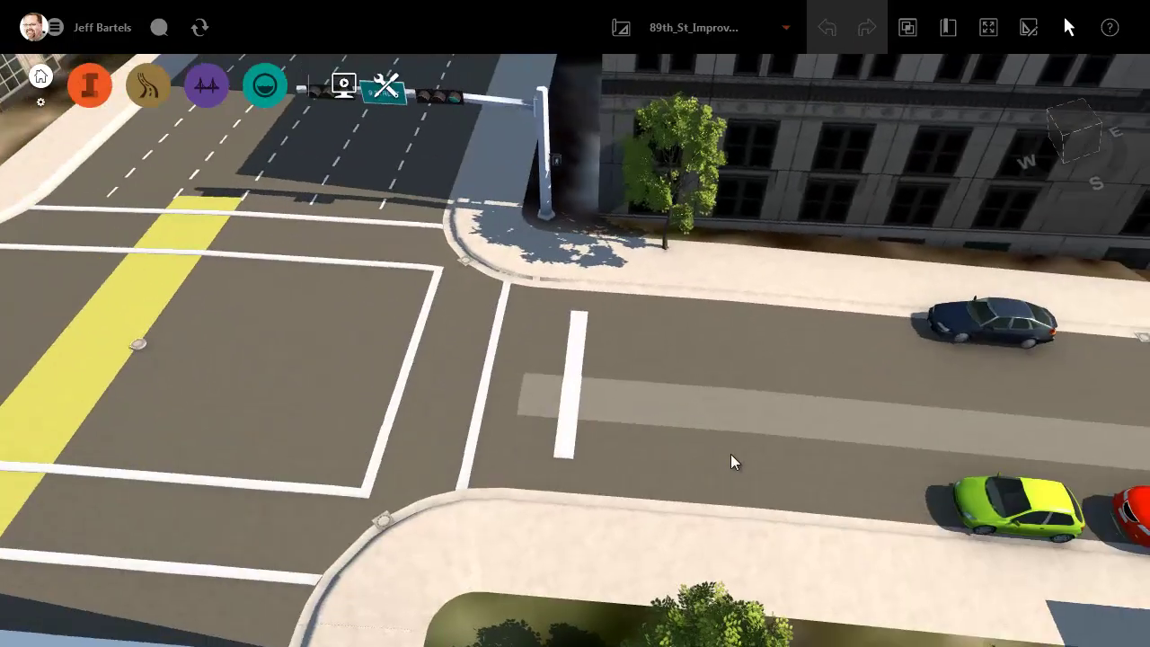
pyautogui.moveTo(367, 442); pyautogui.dragTo(950, 431, button='middle')
pyautogui.moveTo(466, 528); pyautogui.dragTo(574, 519, button='middle')
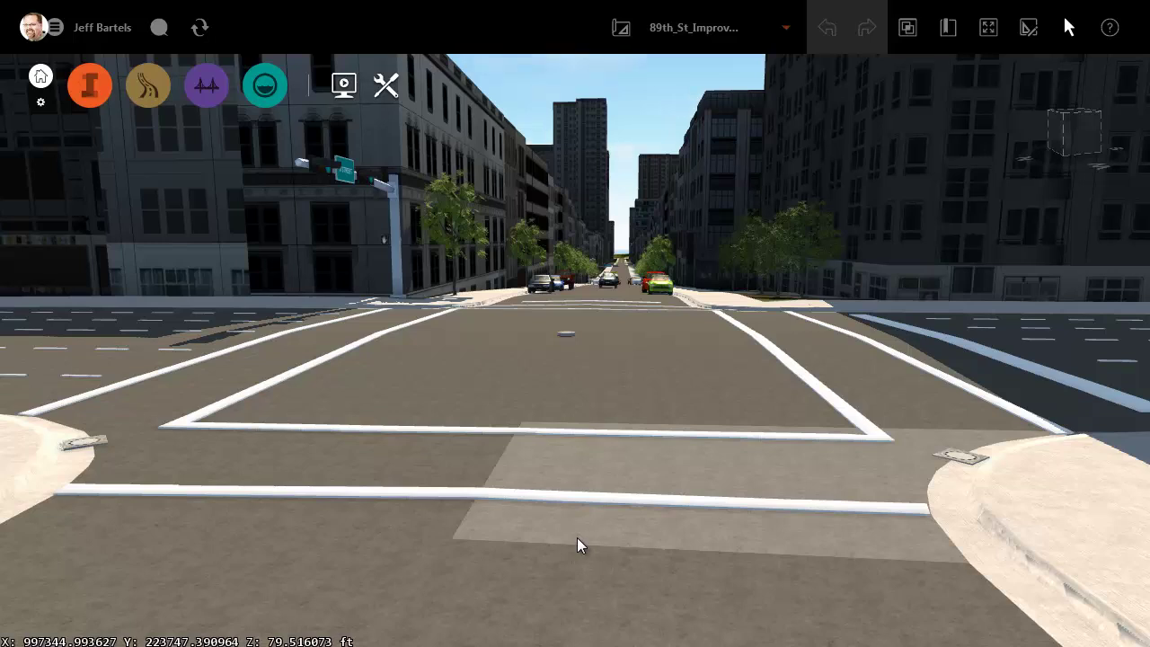
pyautogui.scroll(2, 552, 565)
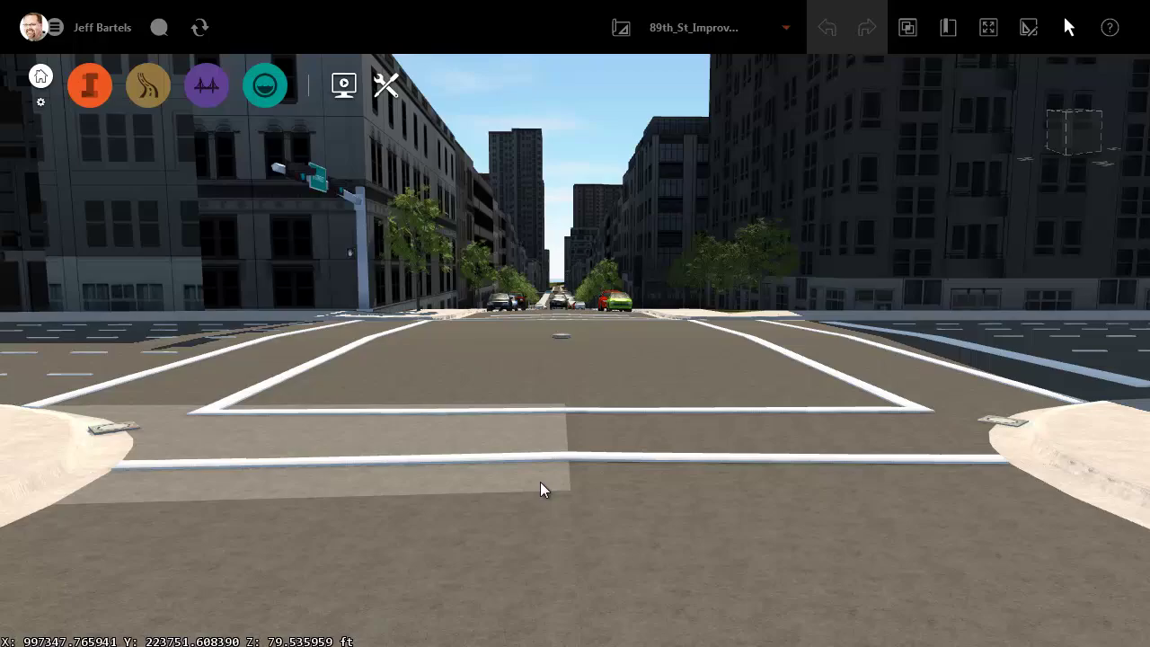
pyautogui.keyDown('shift'); pyautogui.moveTo(541, 485); pyautogui.dragTo(534, 426, button='middle'); pyautogui.keyUp('shift')
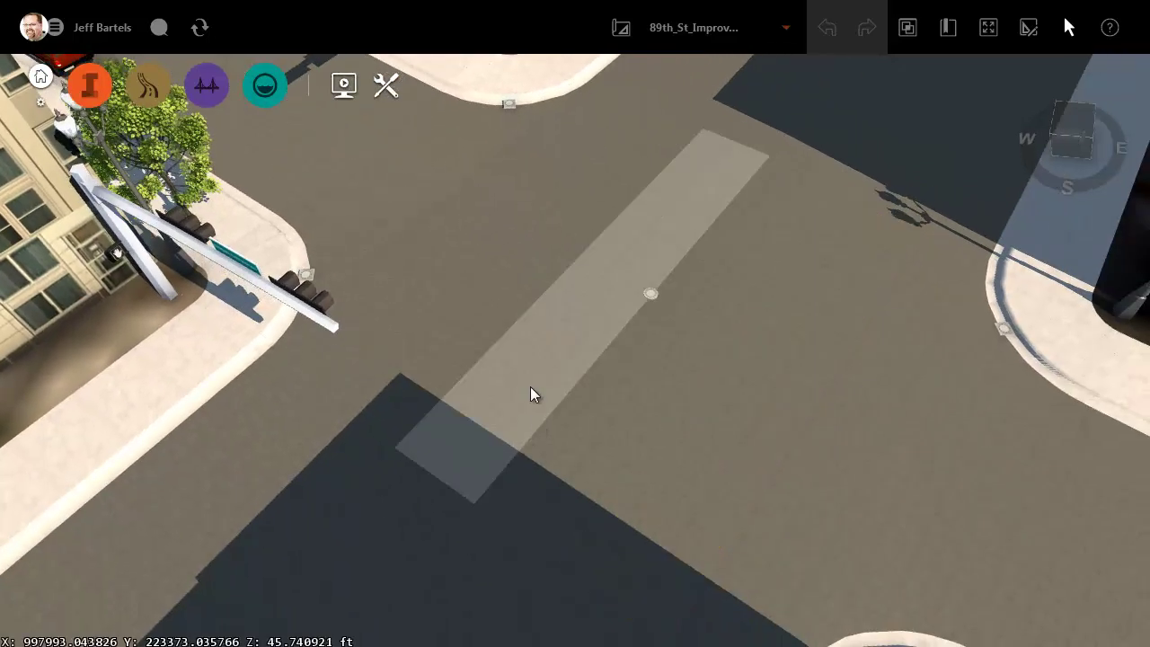
pyautogui.moveTo(458, 397); pyautogui.dragTo(434, 402)
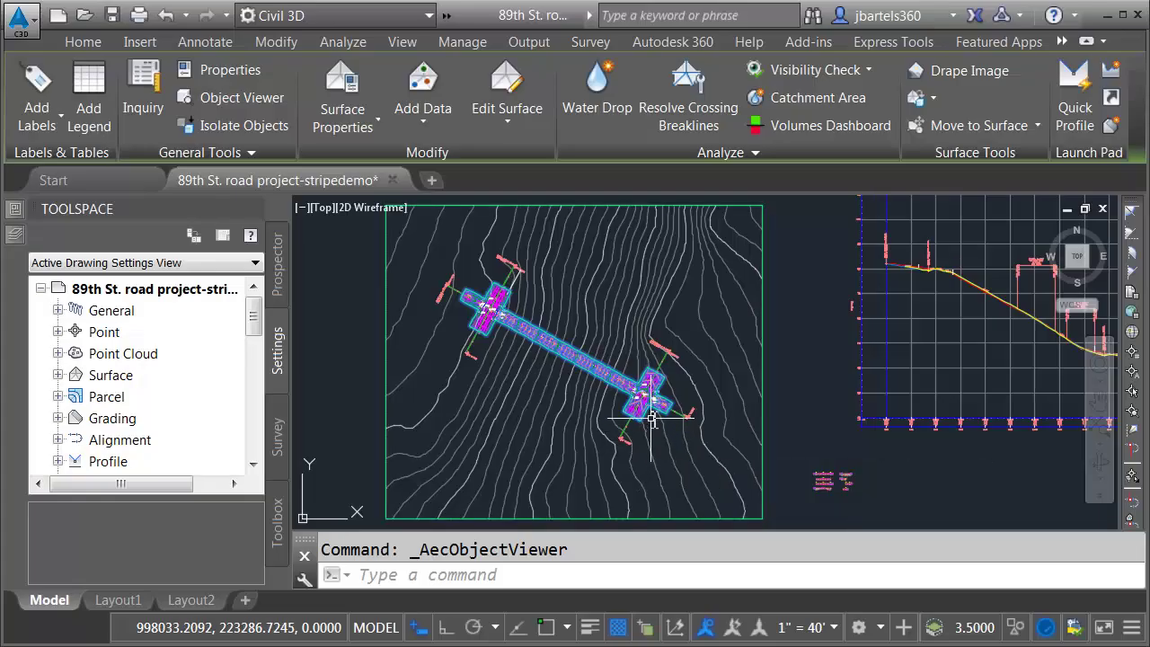
# Freeze the road corridor and C-TOPO-TEXT point label layers with Layer Freeze
pyautogui.scroll(3, 642, 400)
pyautogui.scroll(2, 641, 400)
pyautogui.press('Escape')
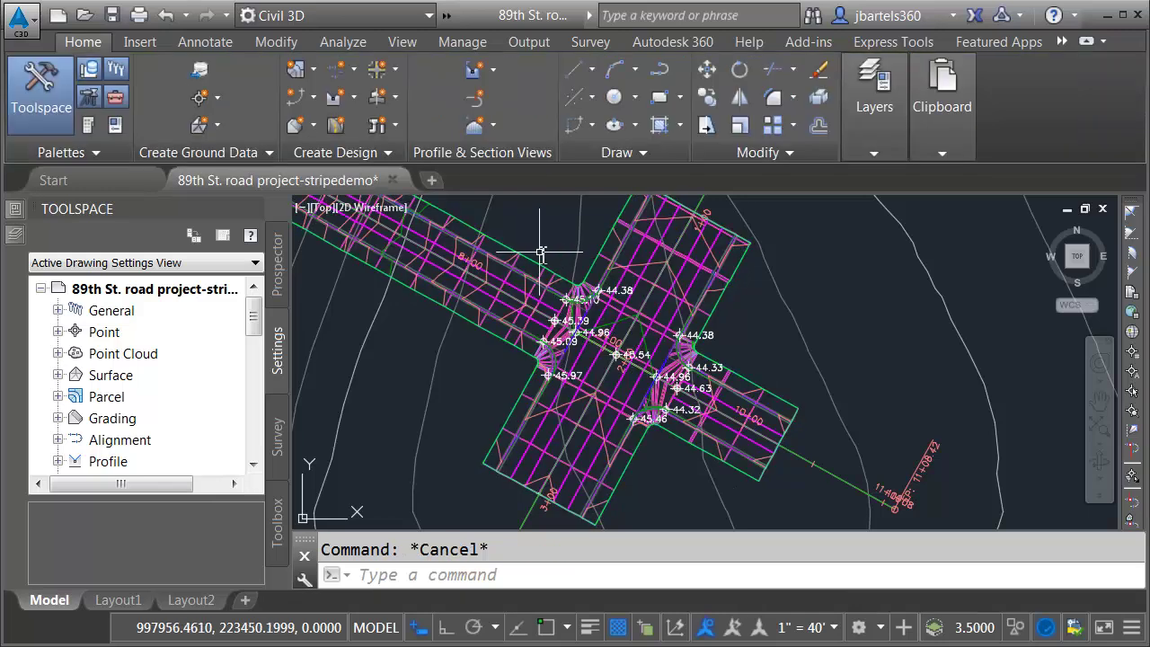
pyautogui.scroll(3, 534, 302)
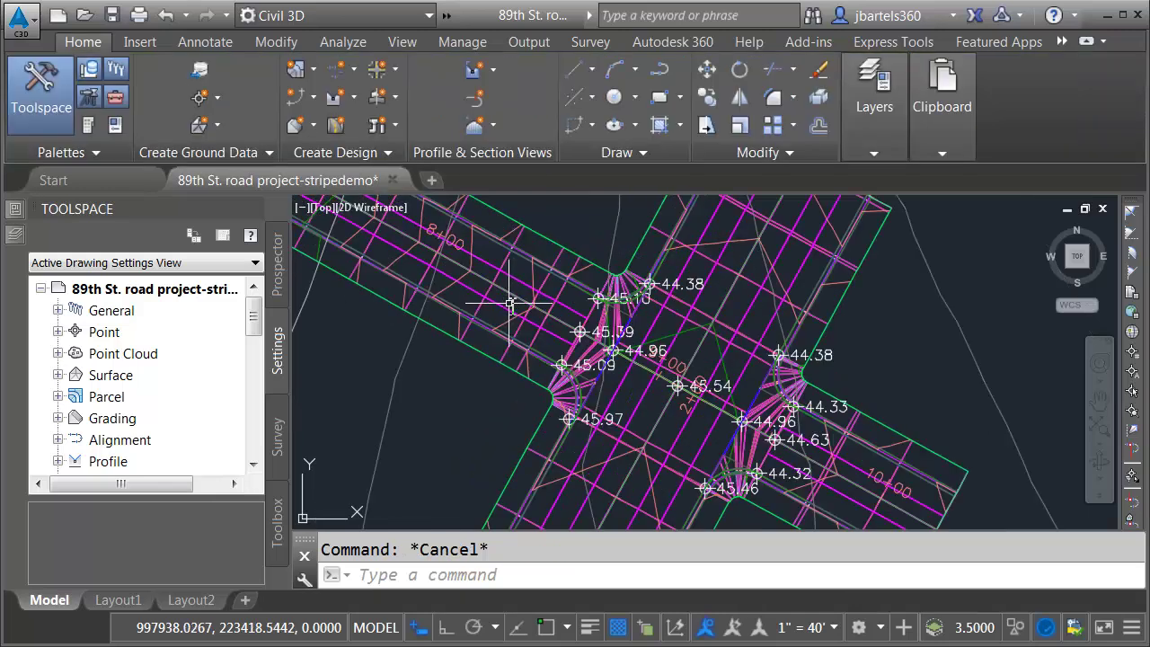
pyautogui.click(876, 149)
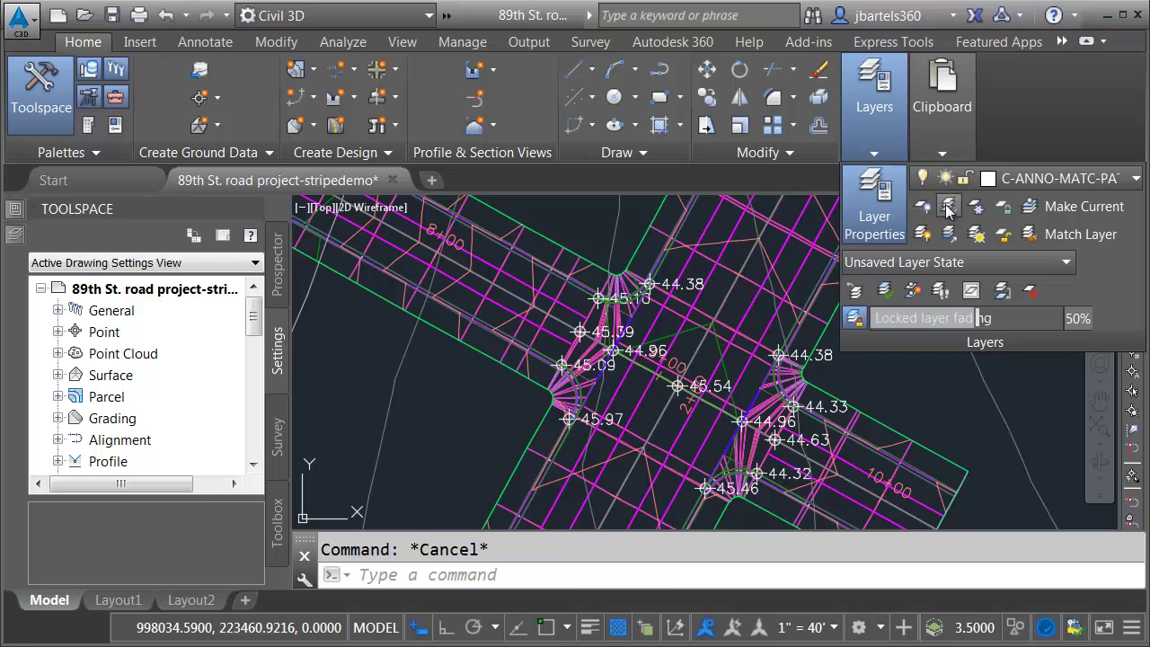
pyautogui.click(978, 208)
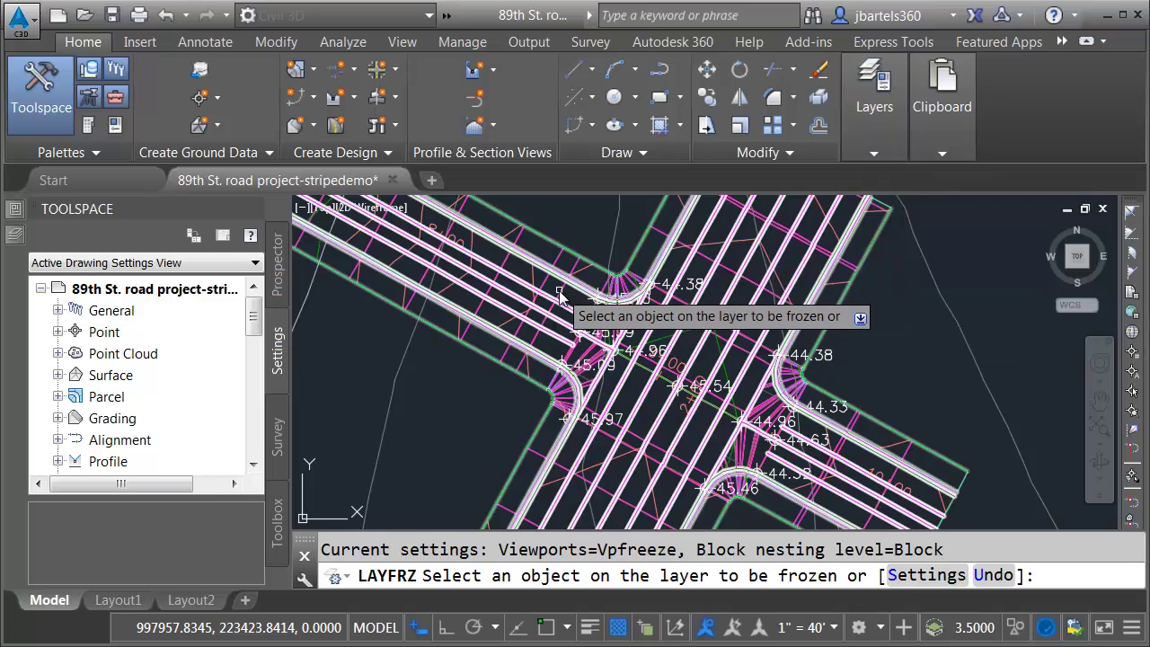
pyautogui.click(564, 298)
pyautogui.scroll(2, 580, 369)
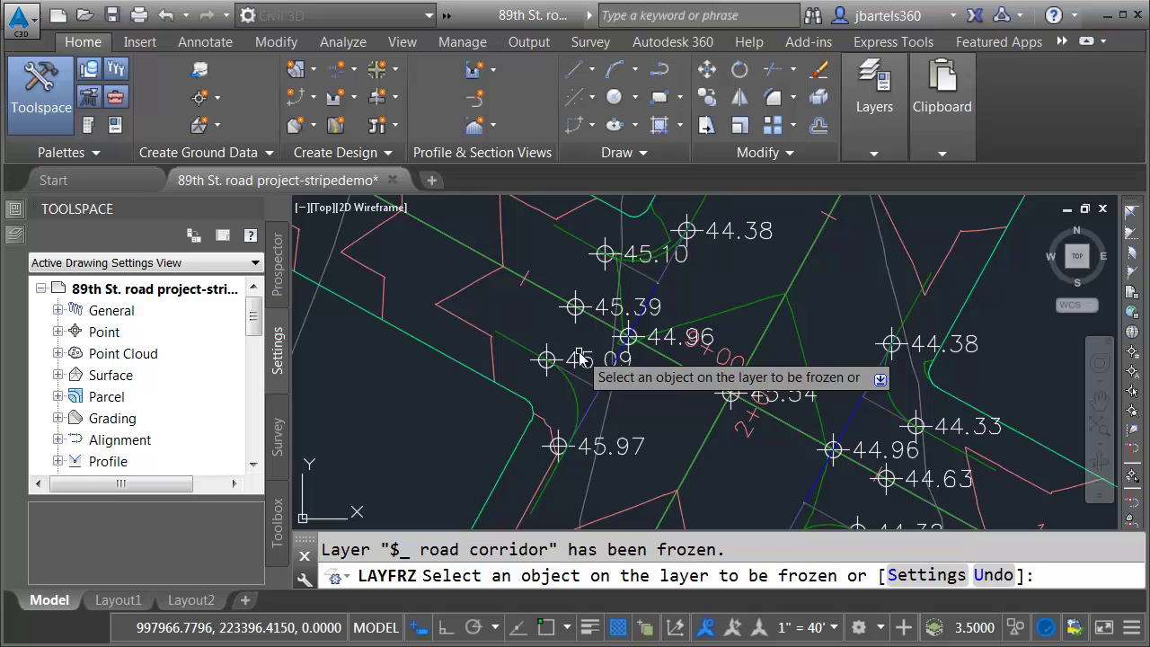
pyautogui.click(575, 360)
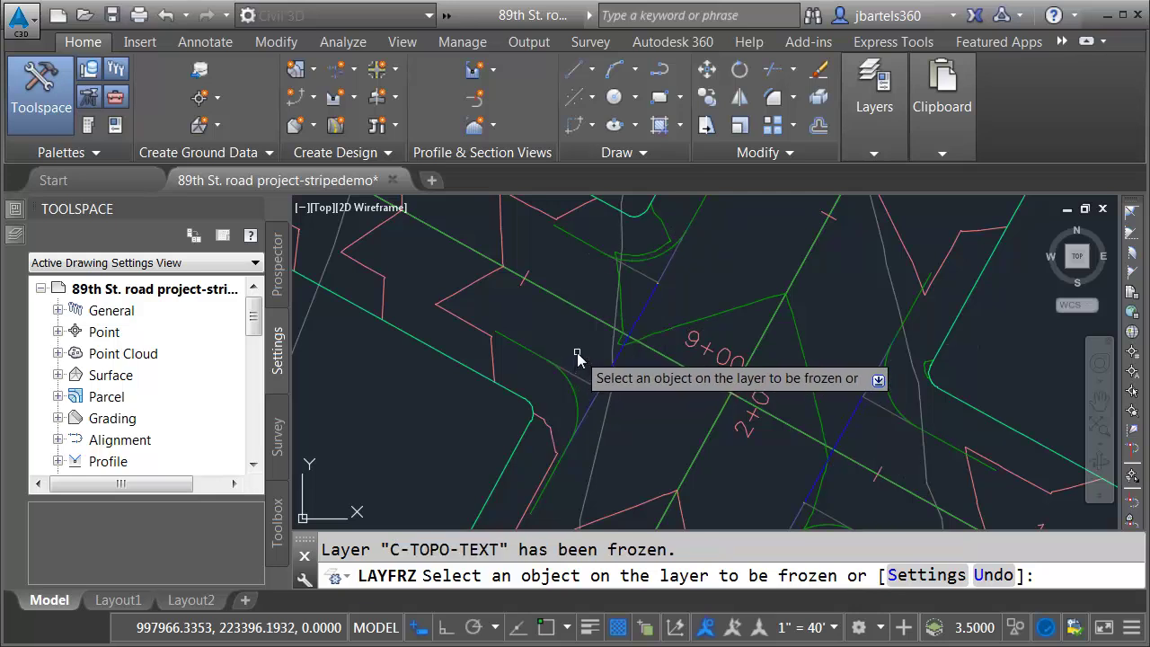
pyautogui.scroll(-3, 632, 392)
pyautogui.press('Escape')
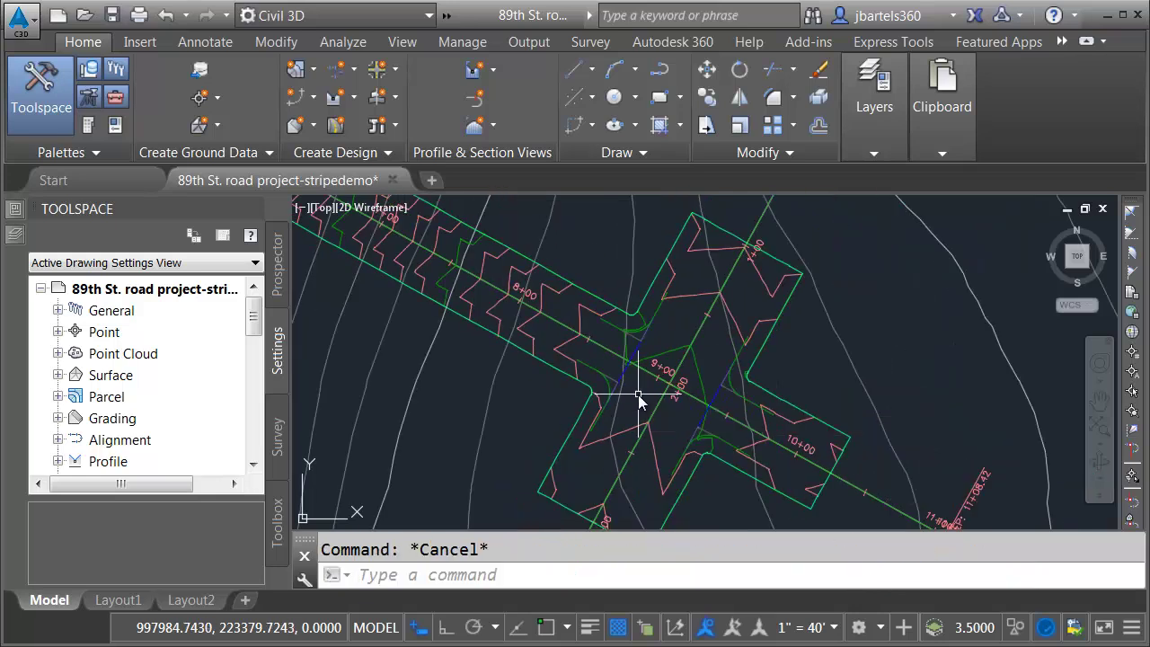
# Turn on the $_striping layer and centre the intersection striping in view
pyautogui.click(873, 151)
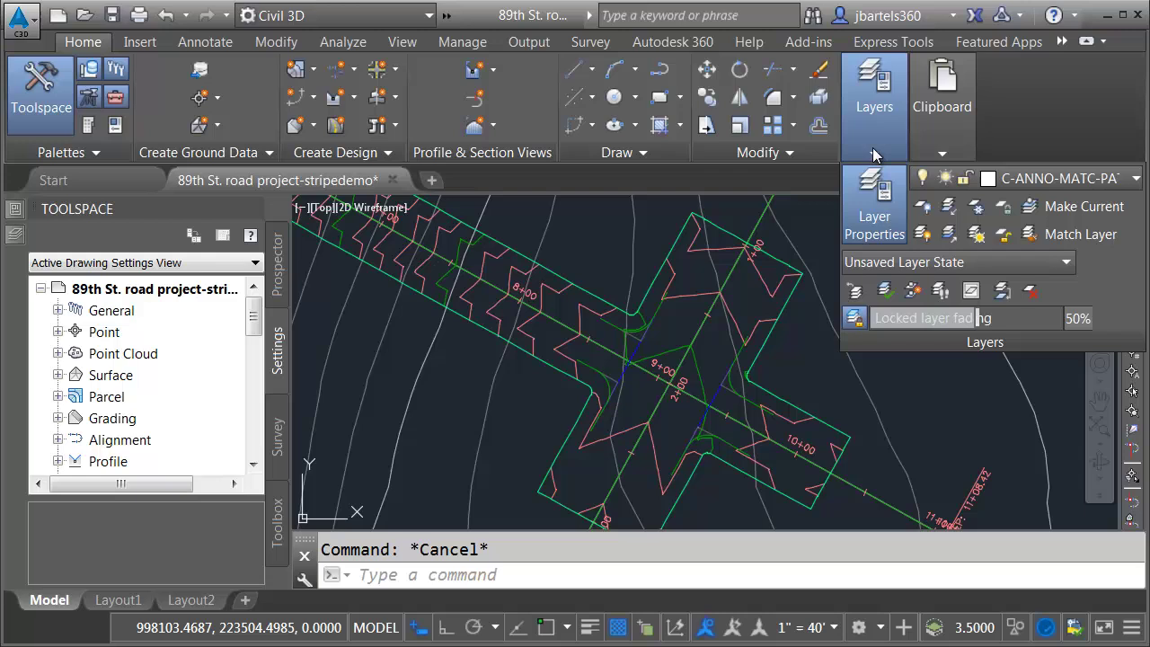
pyautogui.click(1020, 179)
pyautogui.scroll(4, 916, 259)
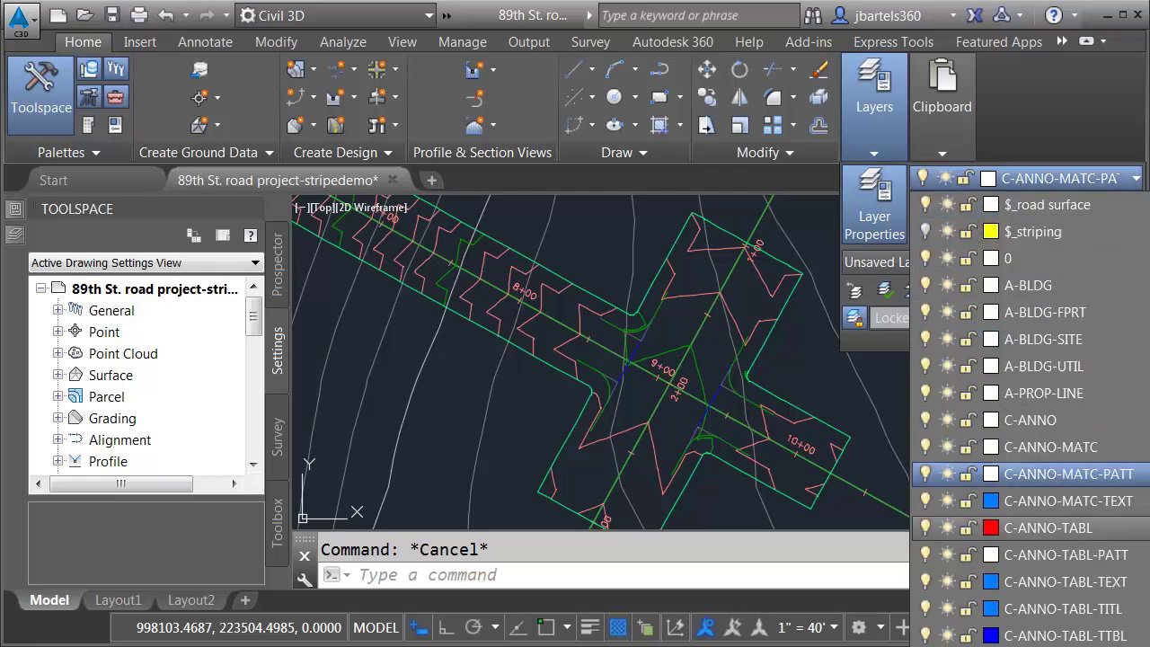
pyautogui.click(926, 258)
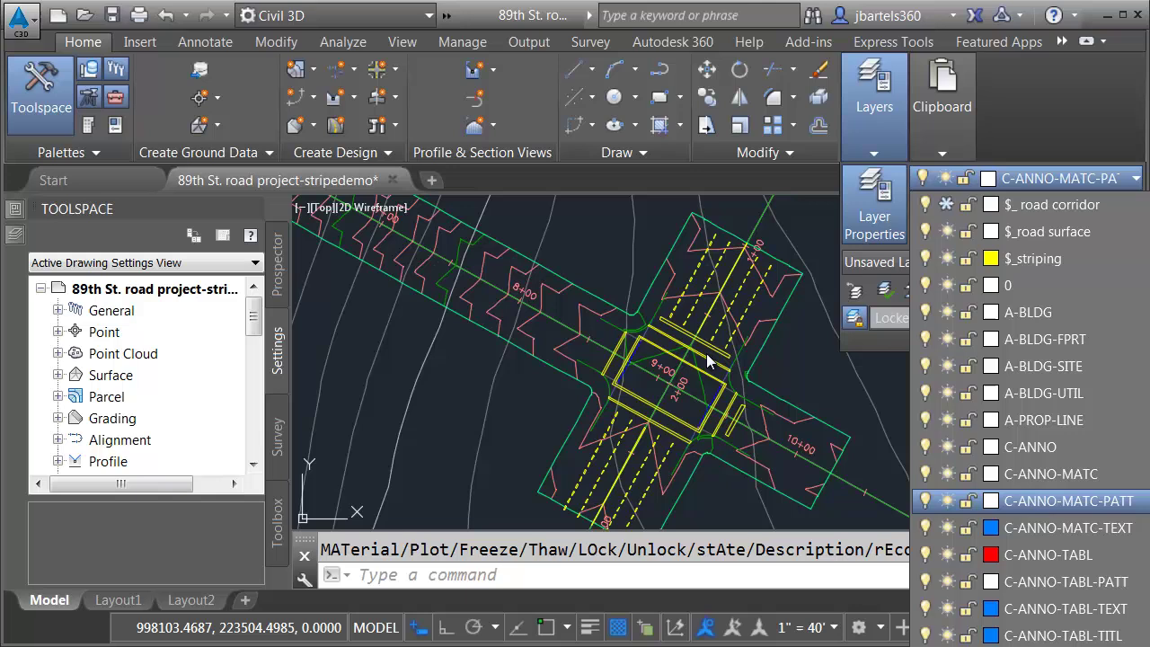
pyautogui.press('Escape')
pyautogui.scroll(4, 629, 414)
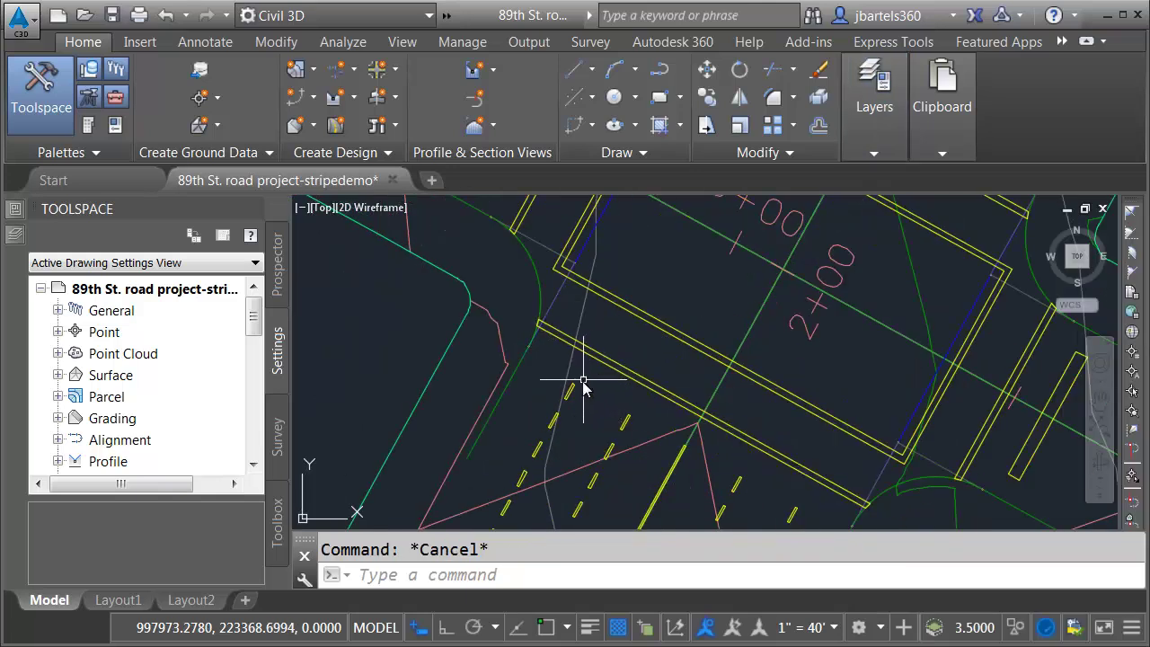
pyautogui.moveTo(576, 388)
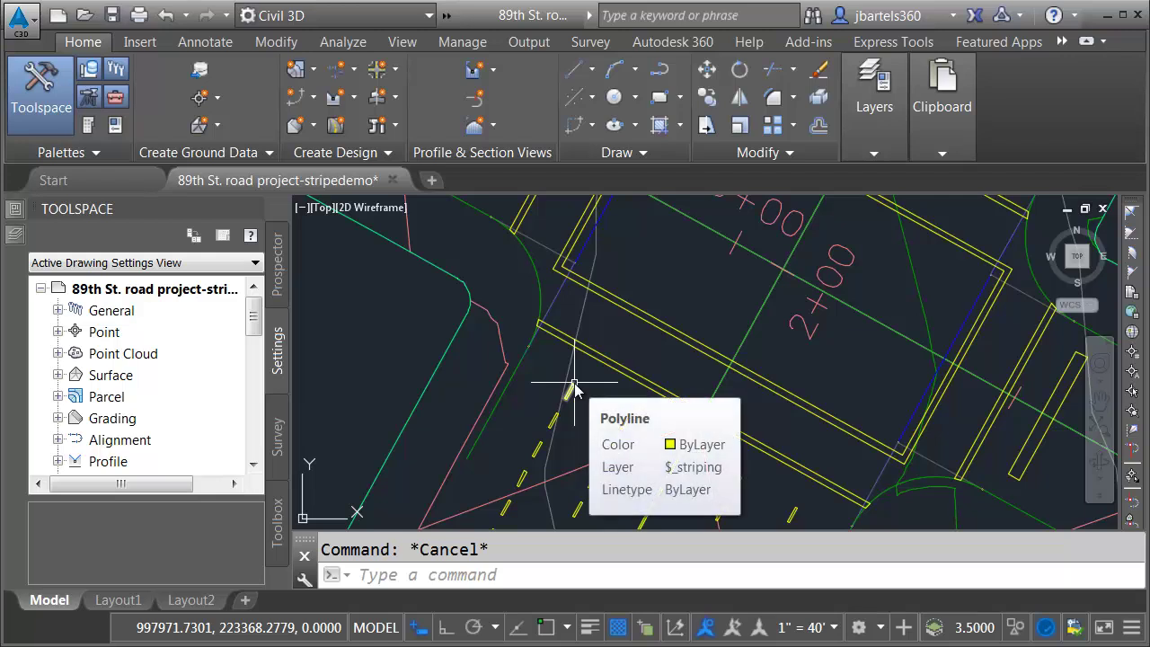
pyautogui.moveTo(623, 338); pyautogui.dragTo(547, 423, button='middle')
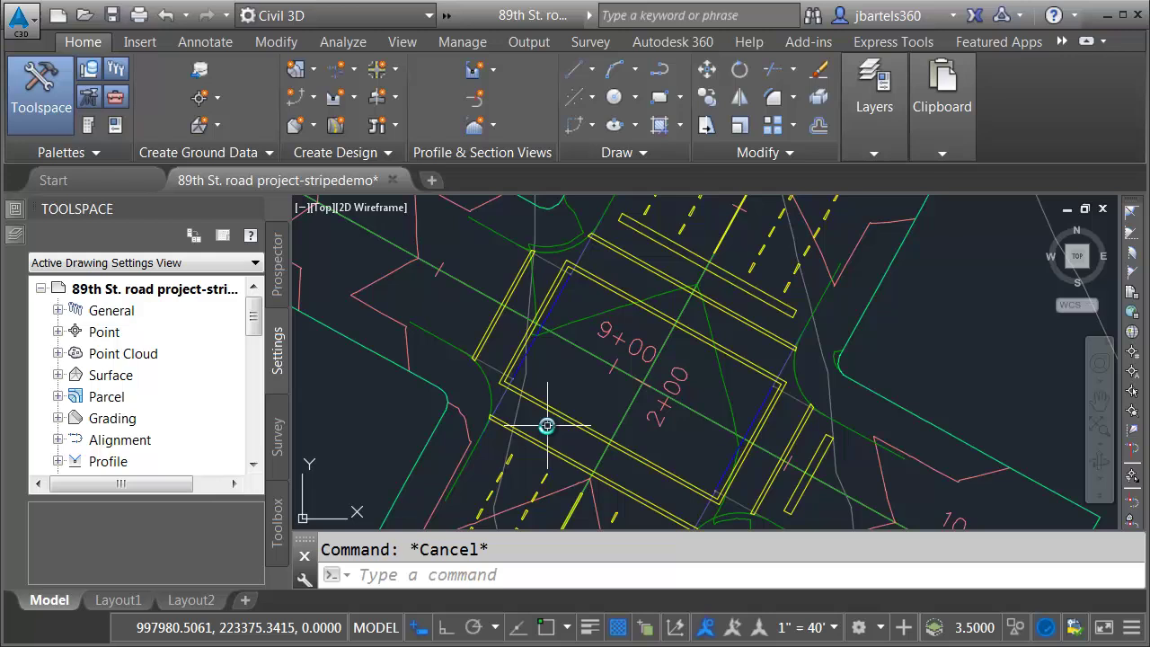
pyautogui.moveTo(547, 426); pyautogui.dragTo(542, 400, button='middle')
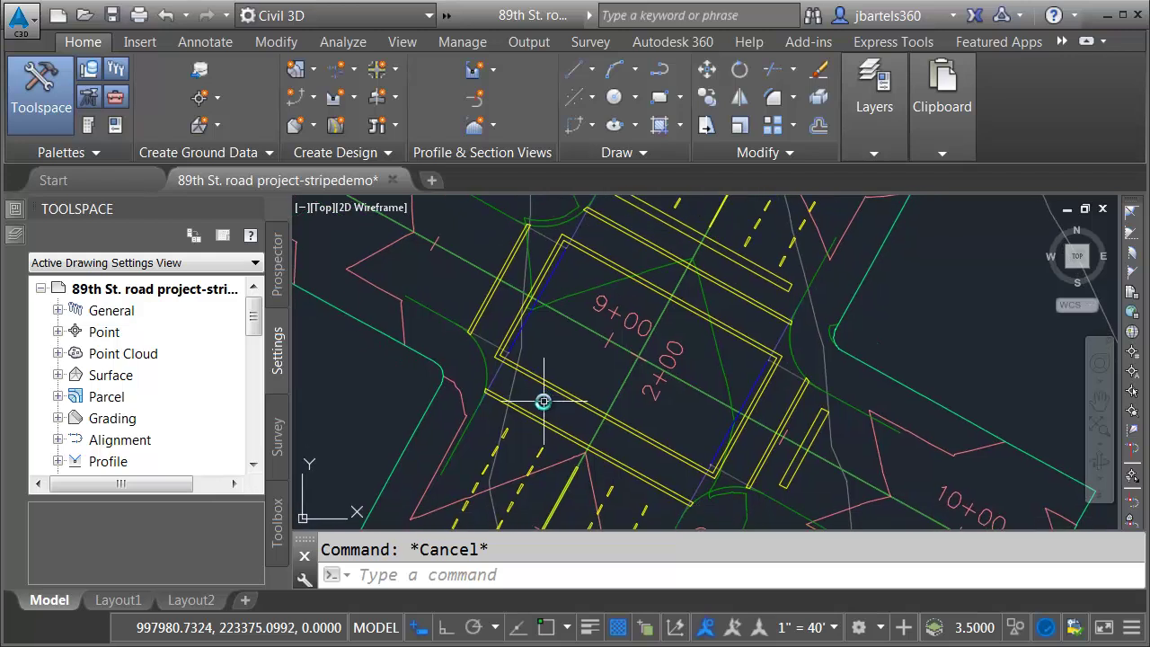
pyautogui.moveTo(545, 408)
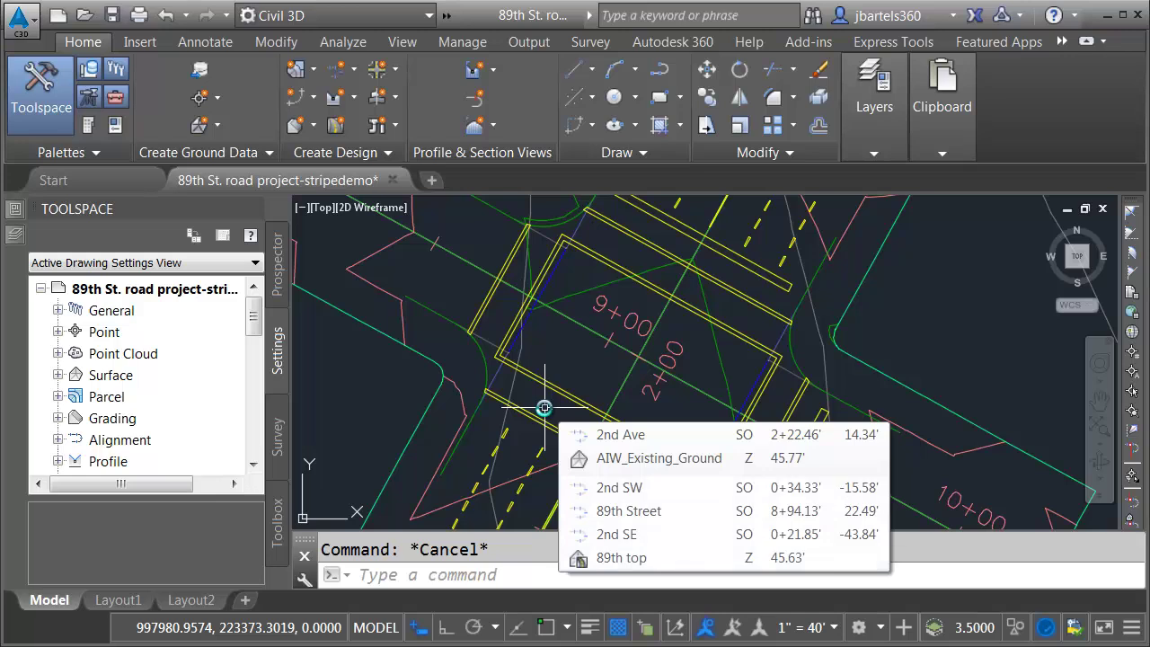
# Select all the yellow striping polylines using Select Similar
pyautogui.click(487, 300)
pyautogui.rightClick(433, 286)
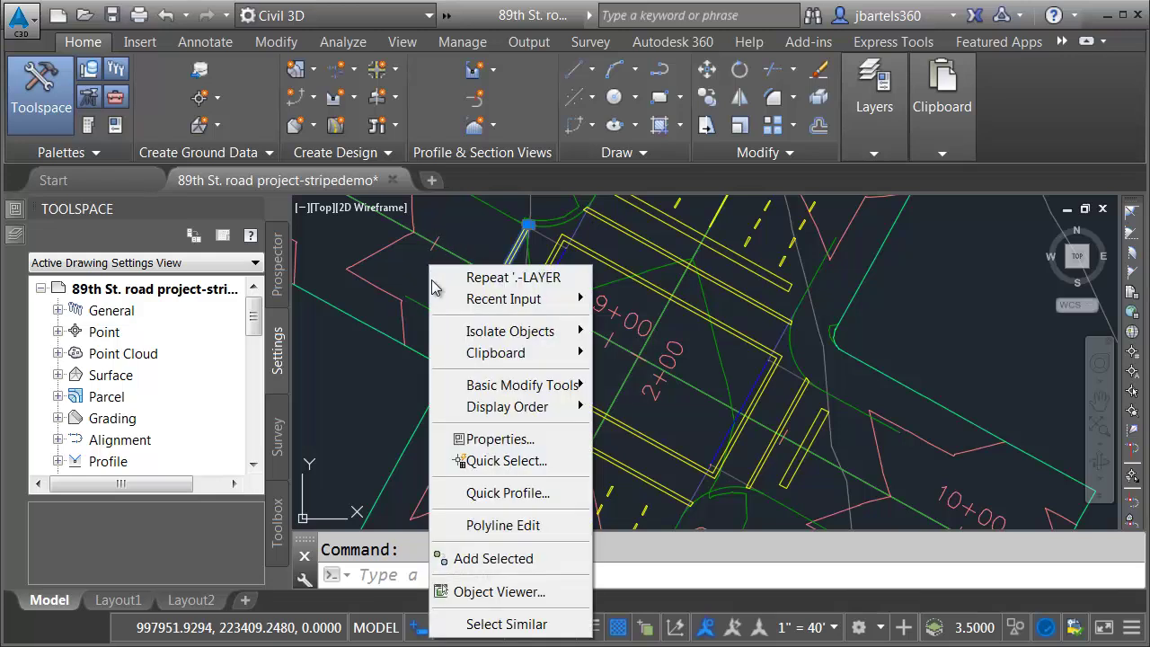
pyautogui.click(476, 624)
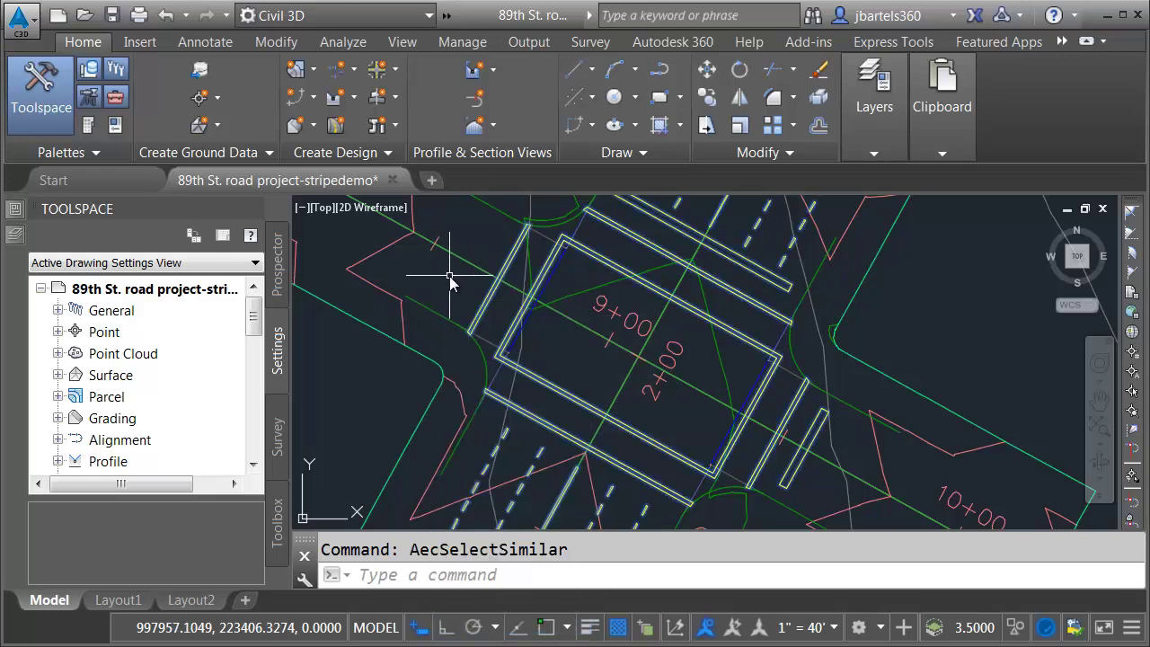
pyautogui.moveTo(429, 275)
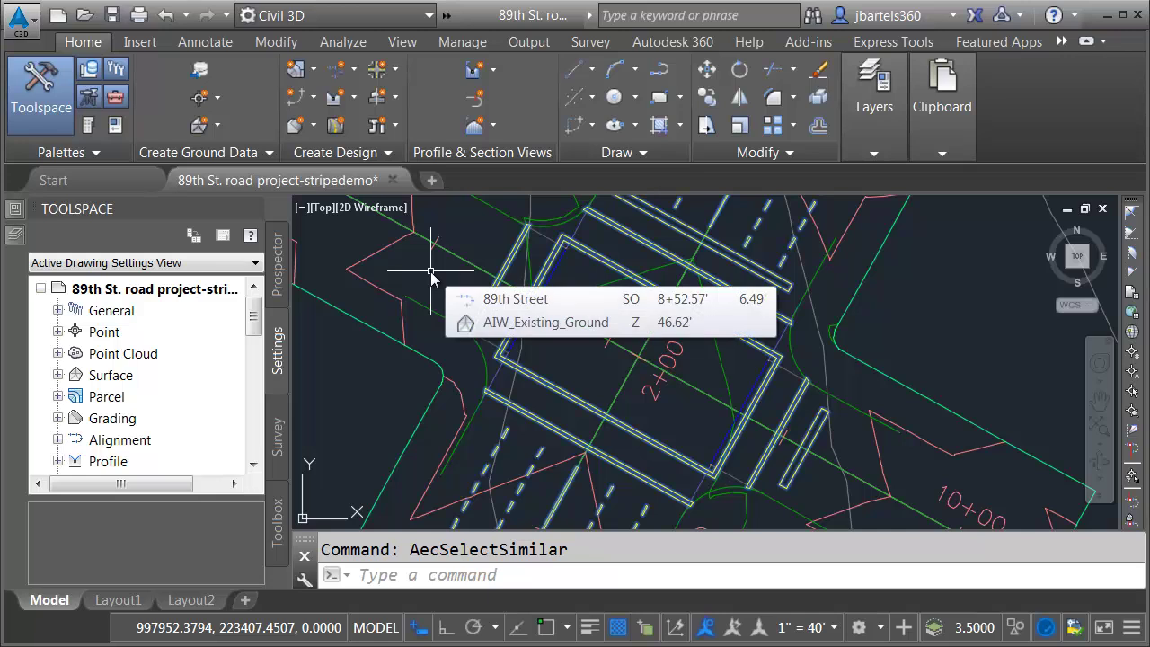
# Run REGION on the previous selection to create 114 regions
pyautogui.write('region')
pyautogui.press('Return')
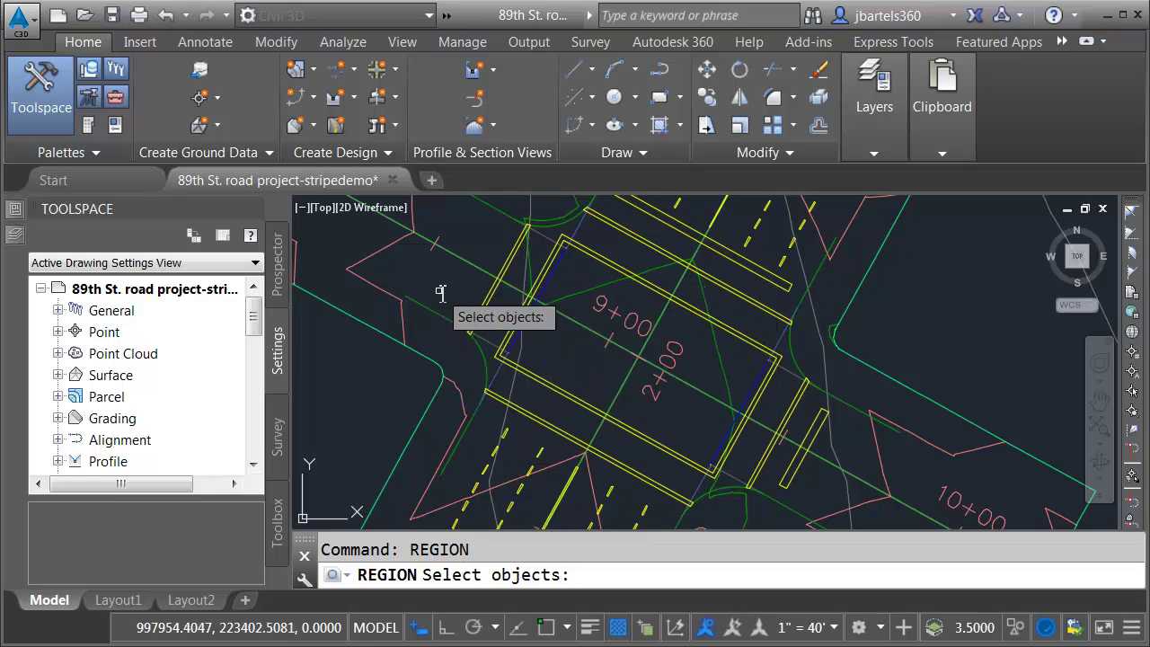
pyautogui.write('p')
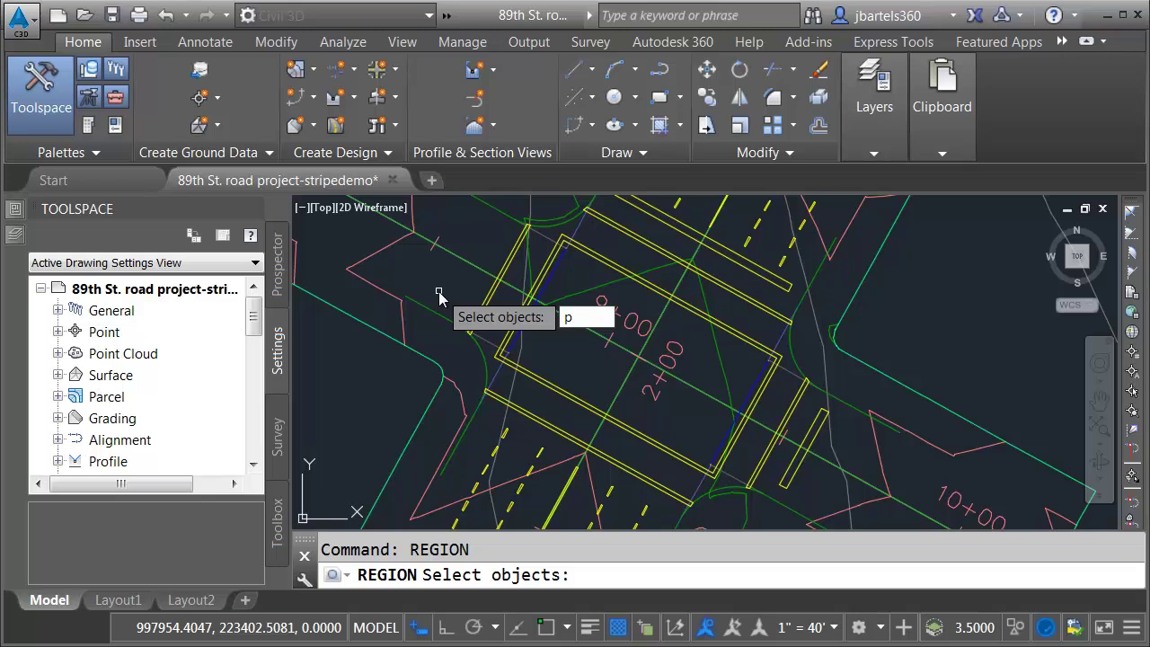
pyautogui.press('Return')
pyautogui.moveTo(440, 294)
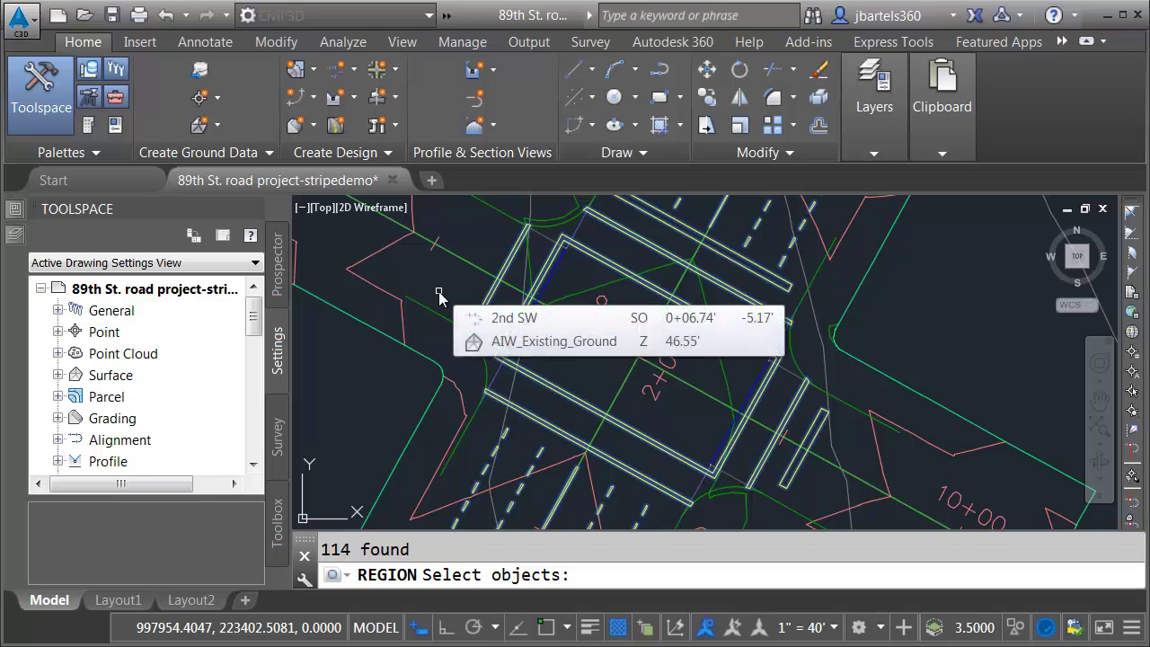
pyautogui.press('Return')
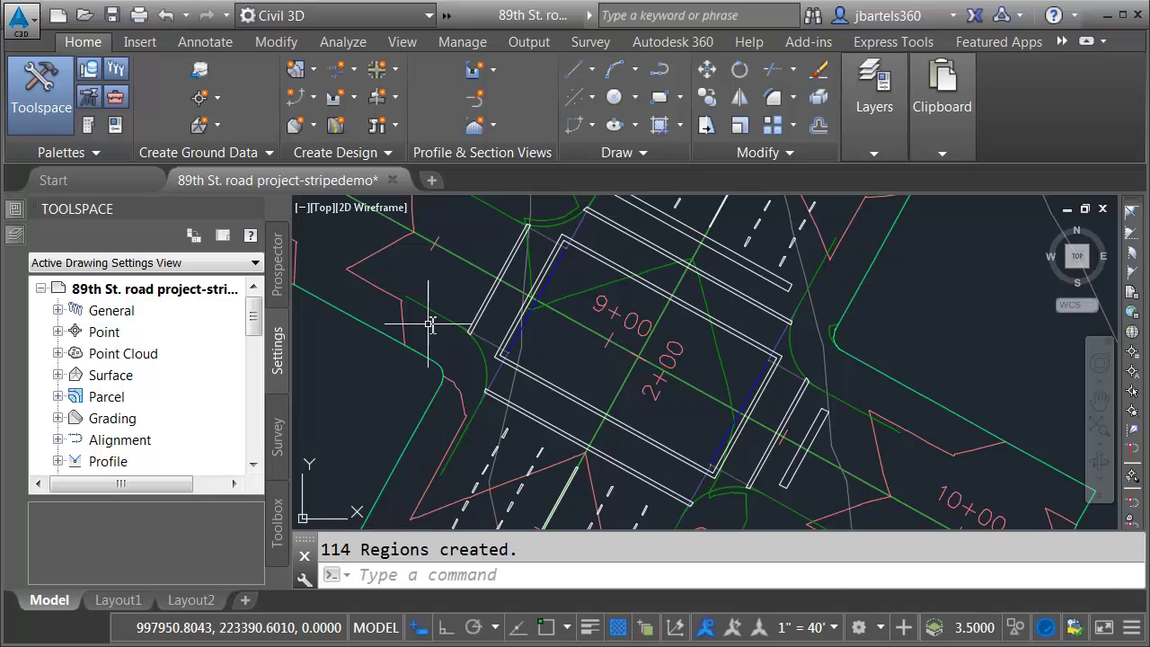
# Switch the viewport from 2D Wireframe to Conceptual and zoom to the intersection box corner
pyautogui.click(354, 209)
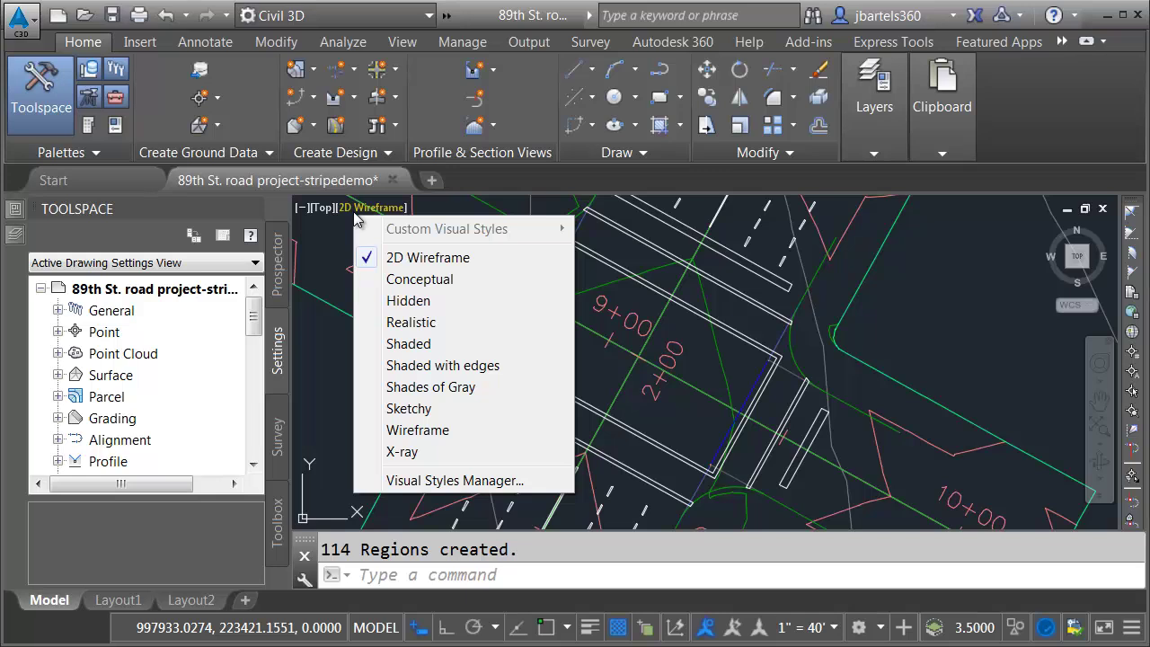
pyautogui.click(364, 280)
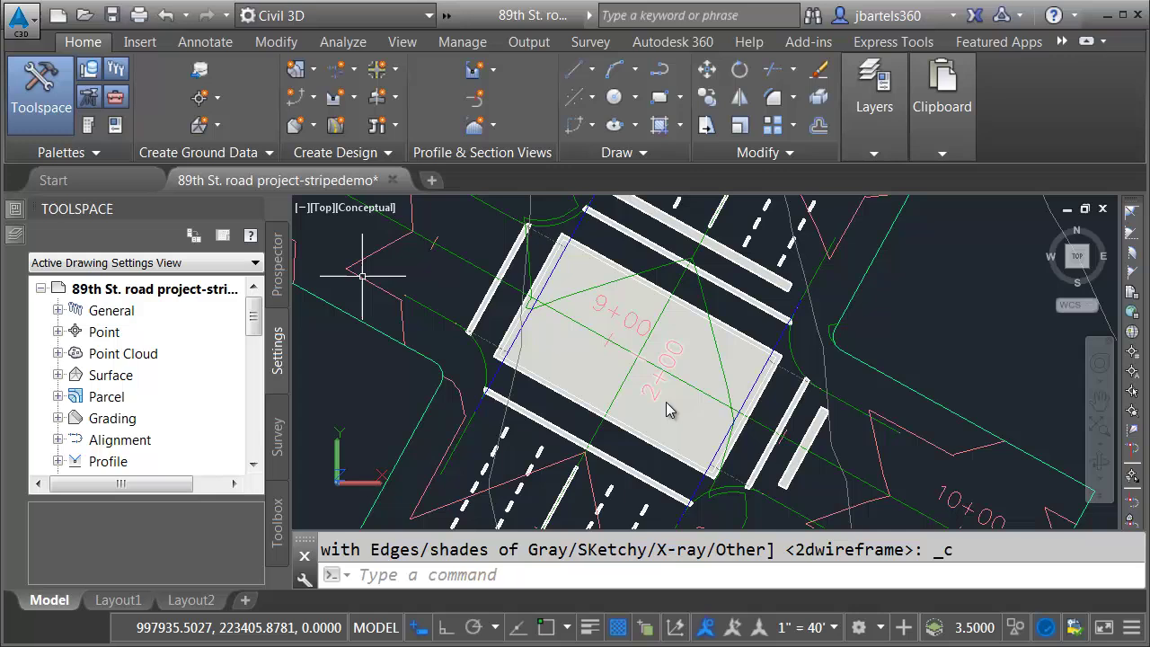
pyautogui.scroll(6, 665, 406)
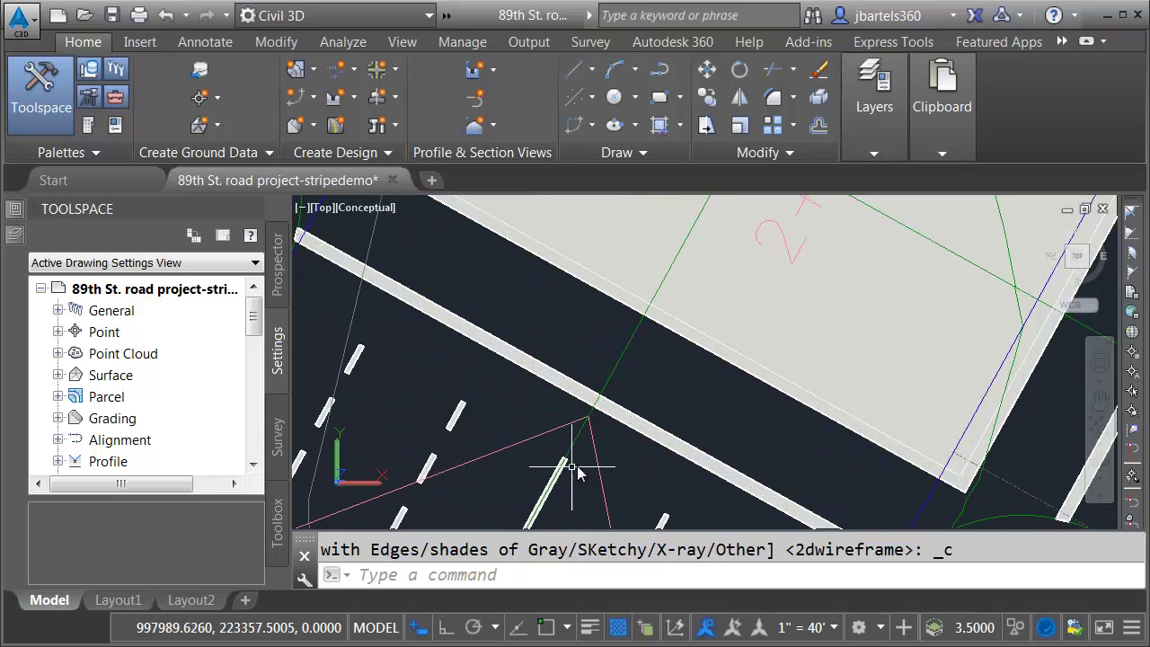
pyautogui.moveTo(683, 430)
pyautogui.mouseDown(button='middle')
pyautogui.moveTo(570, 360)
pyautogui.moveTo(513, 342)
pyautogui.moveTo(452, 480)
pyautogui.moveTo(616, 378)
pyautogui.moveTo(608, 434)
pyautogui.moveTo(612, 422)
pyautogui.mouseUp(button='middle')
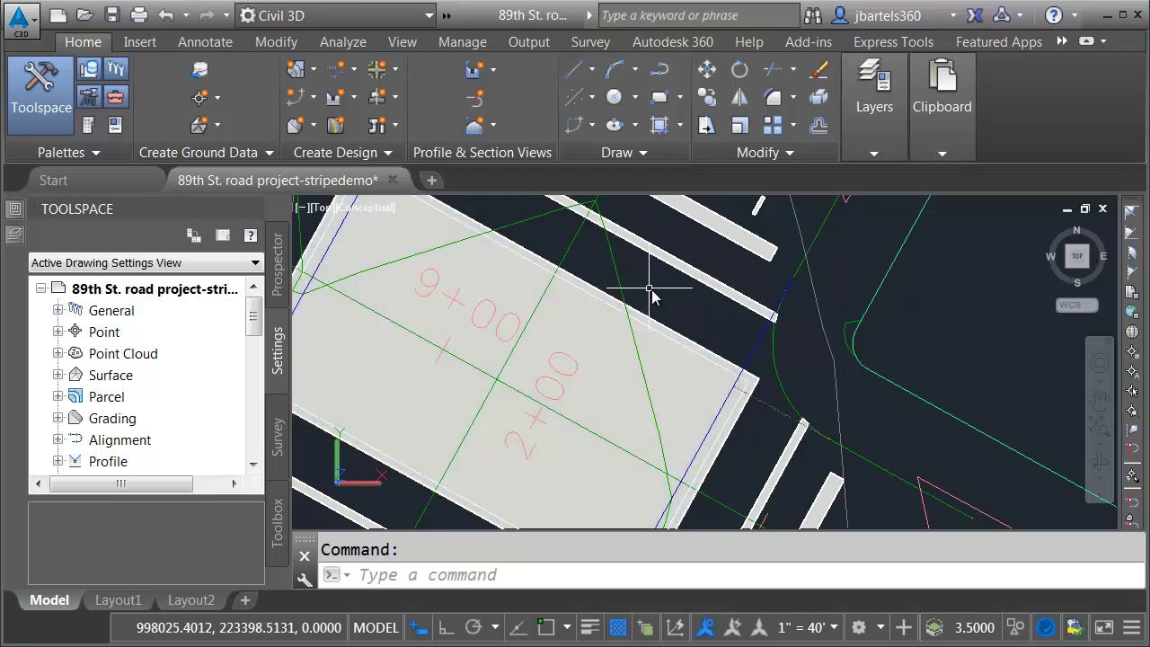
# SUBTRACT the inner rectangle region from the outer box region, then recentre the intersection
pyautogui.write('s')
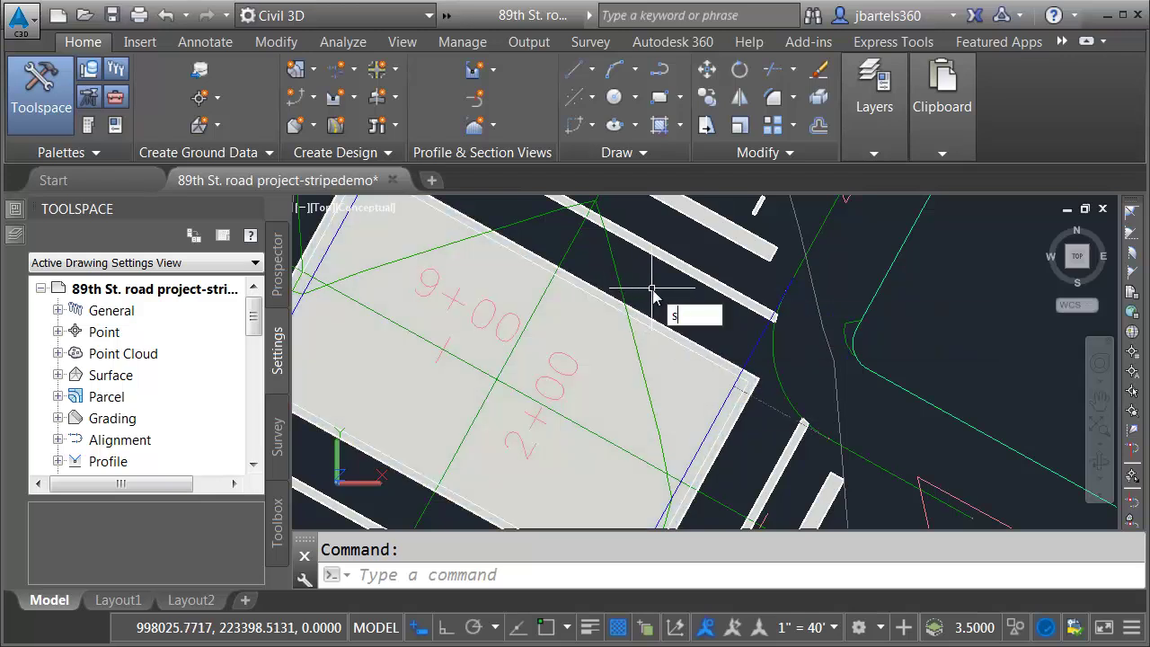
pyautogui.write('ubtract')
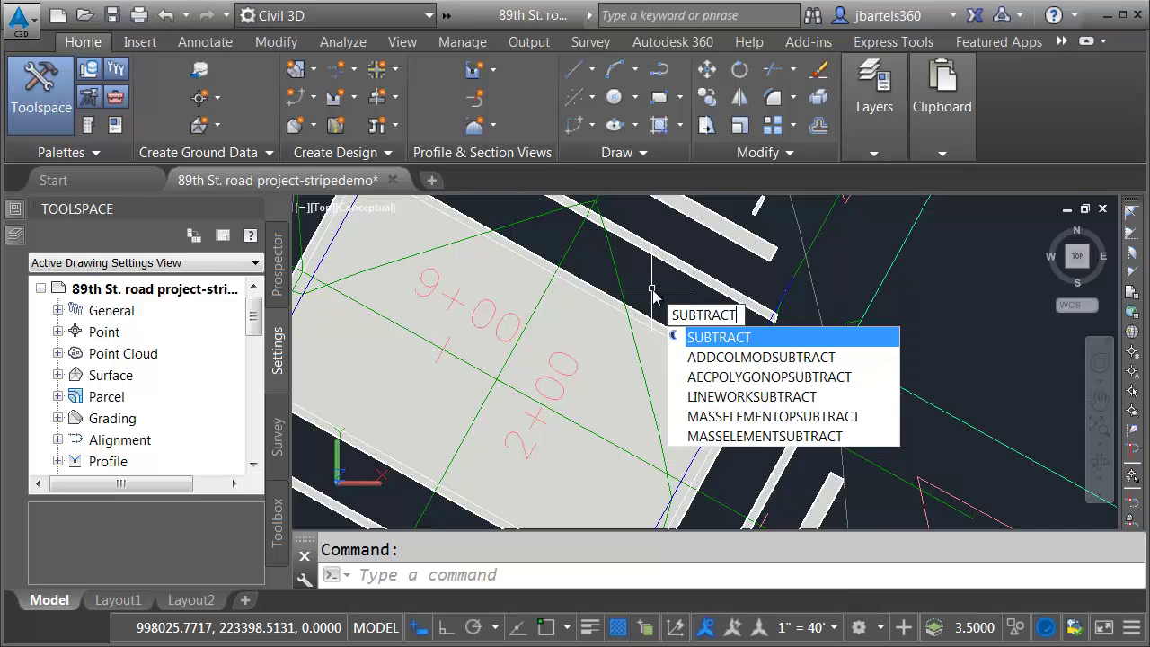
pyautogui.press('Return')
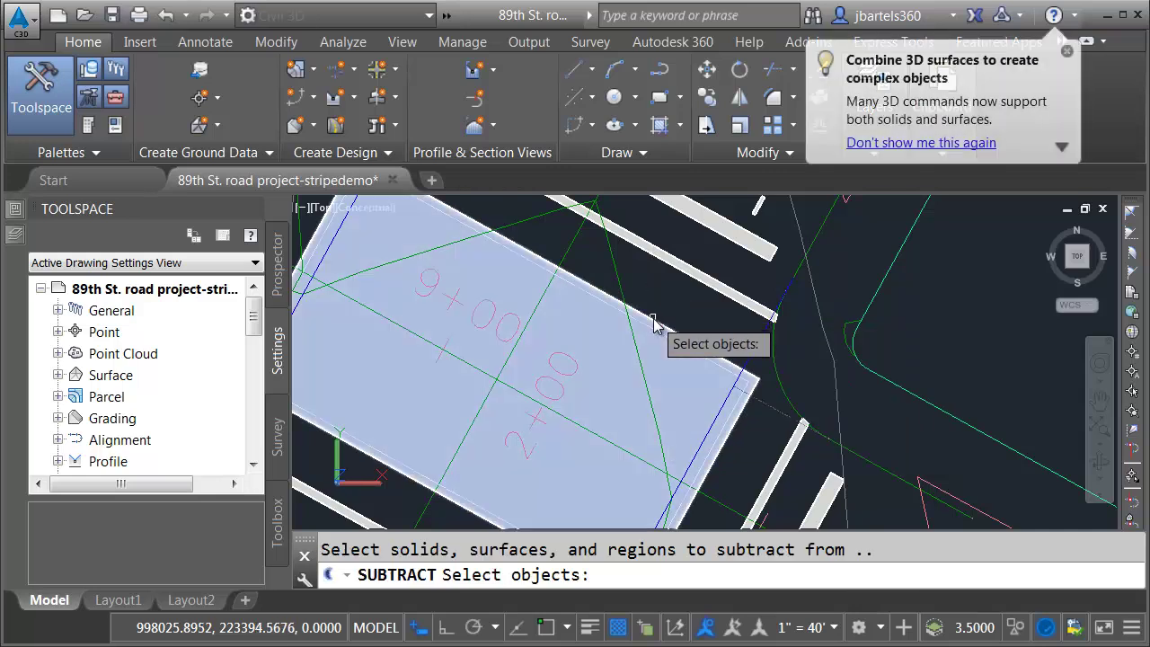
pyautogui.click(653, 319)
pyautogui.press('Return')
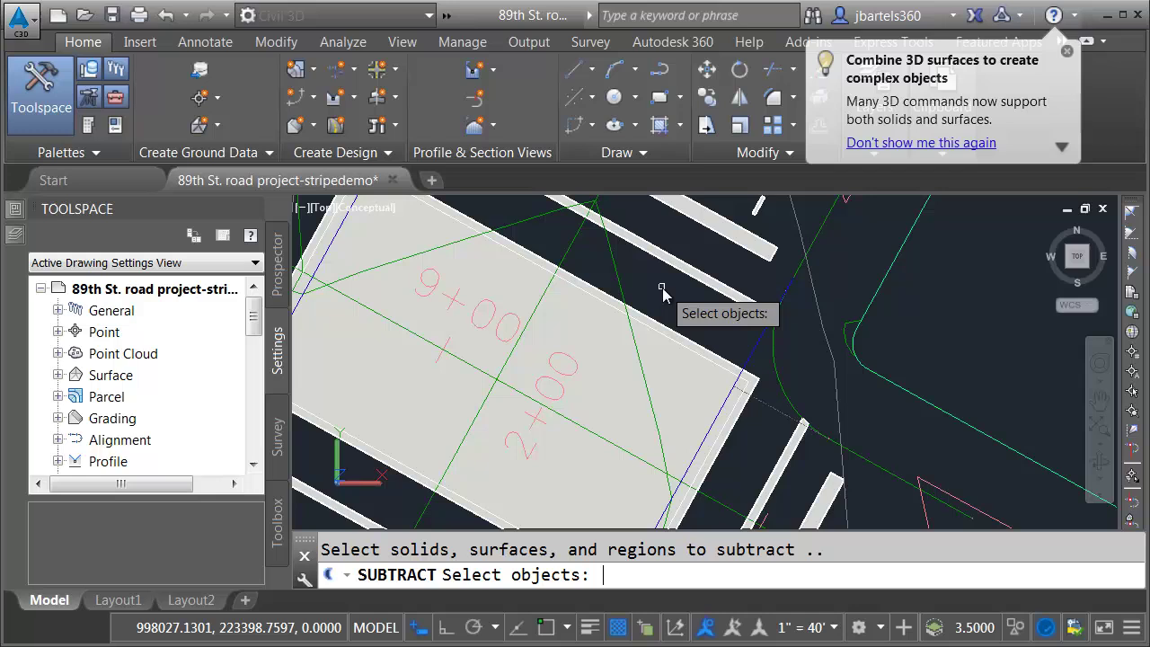
pyautogui.click(646, 281)
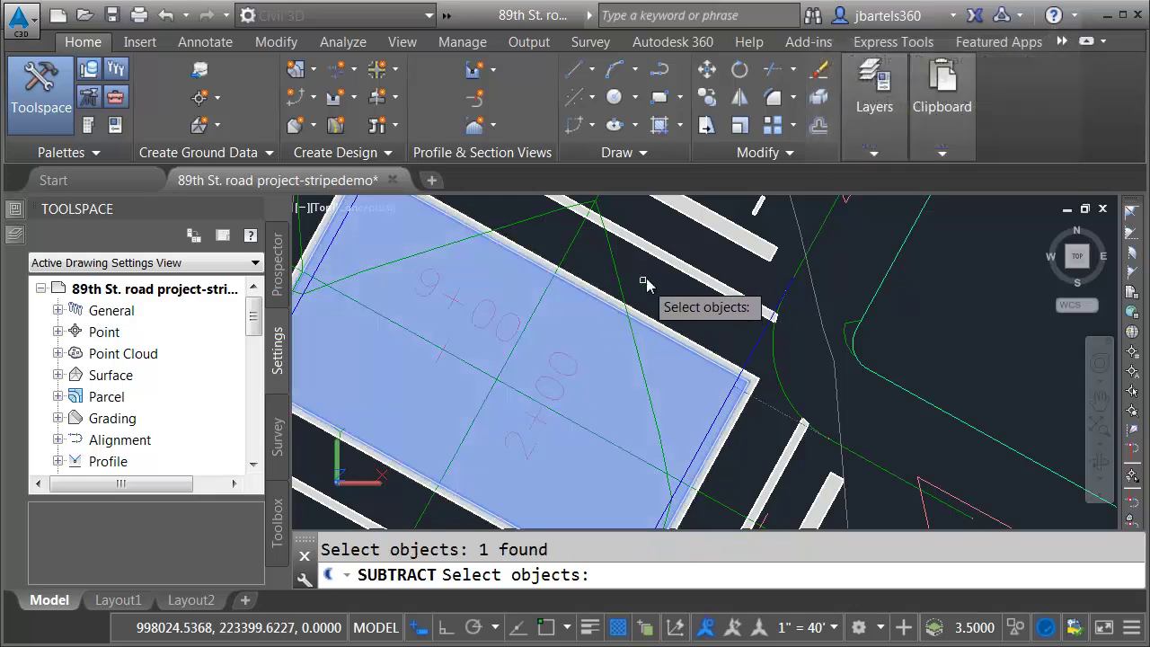
pyautogui.press('Return')
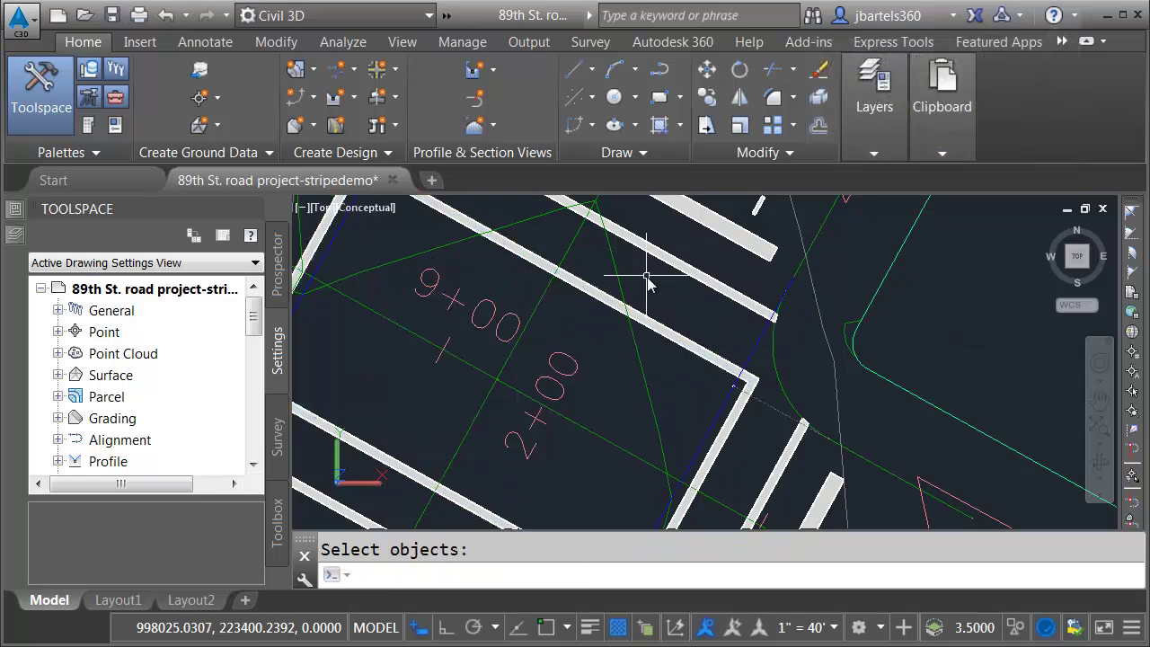
pyautogui.scroll(-3, 617, 347)
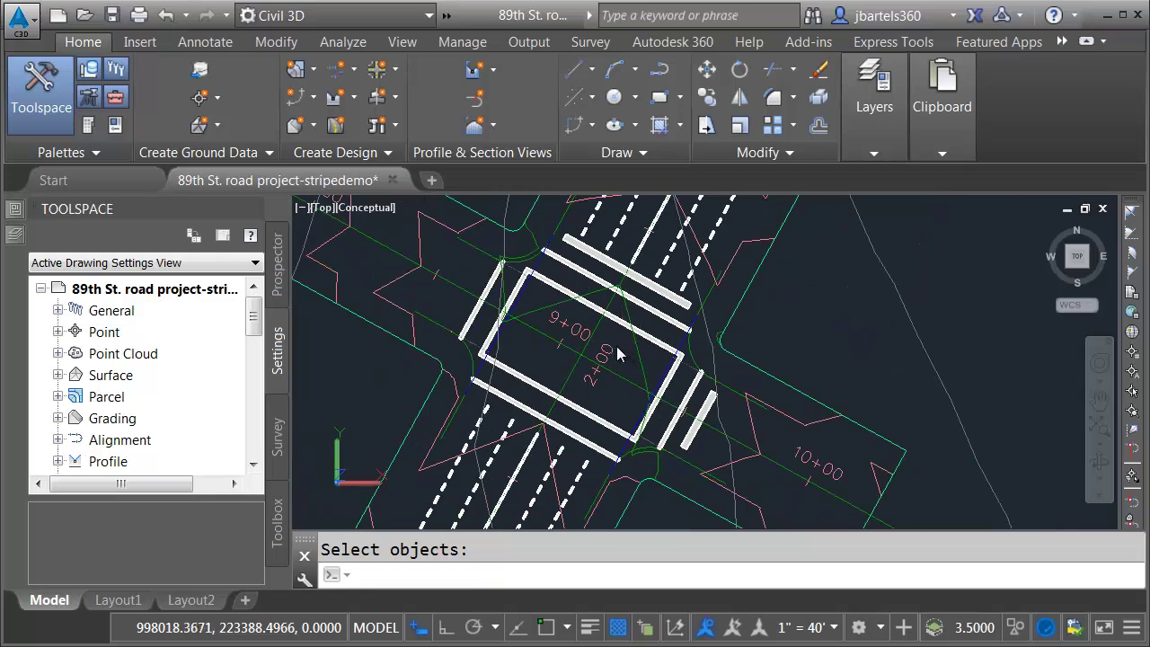
pyautogui.moveTo(617, 346); pyautogui.dragTo(608, 340, button='middle')
pyautogui.press('Escape')
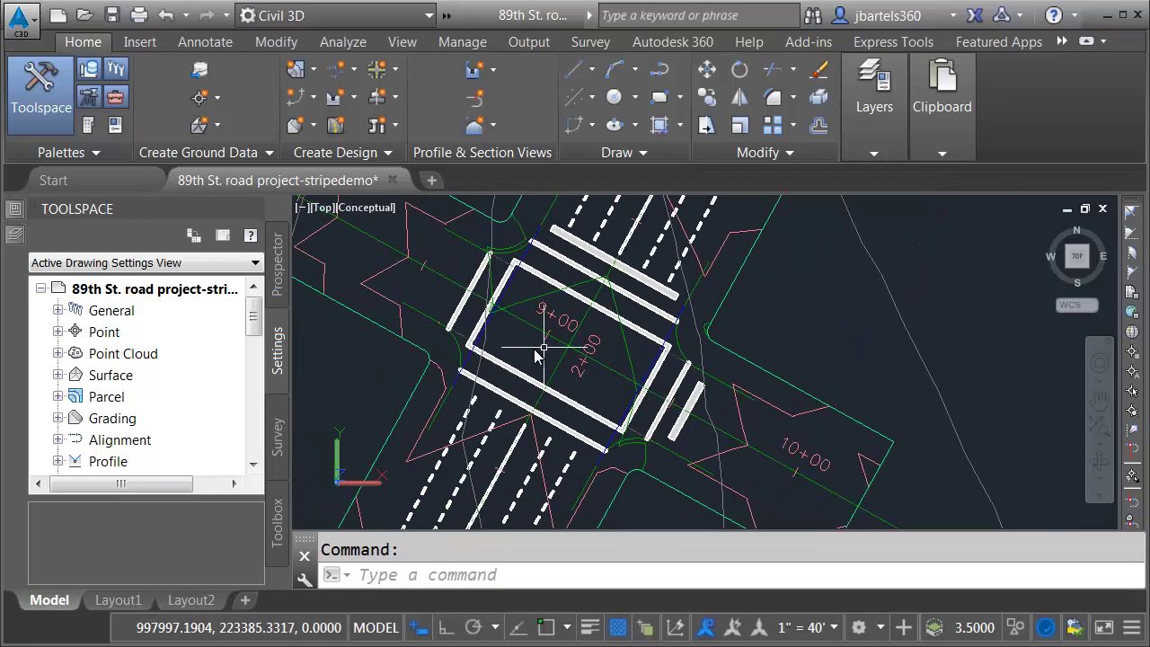
# Select all striping regions via Select Similar and isolate them
pyautogui.moveTo(519, 353)
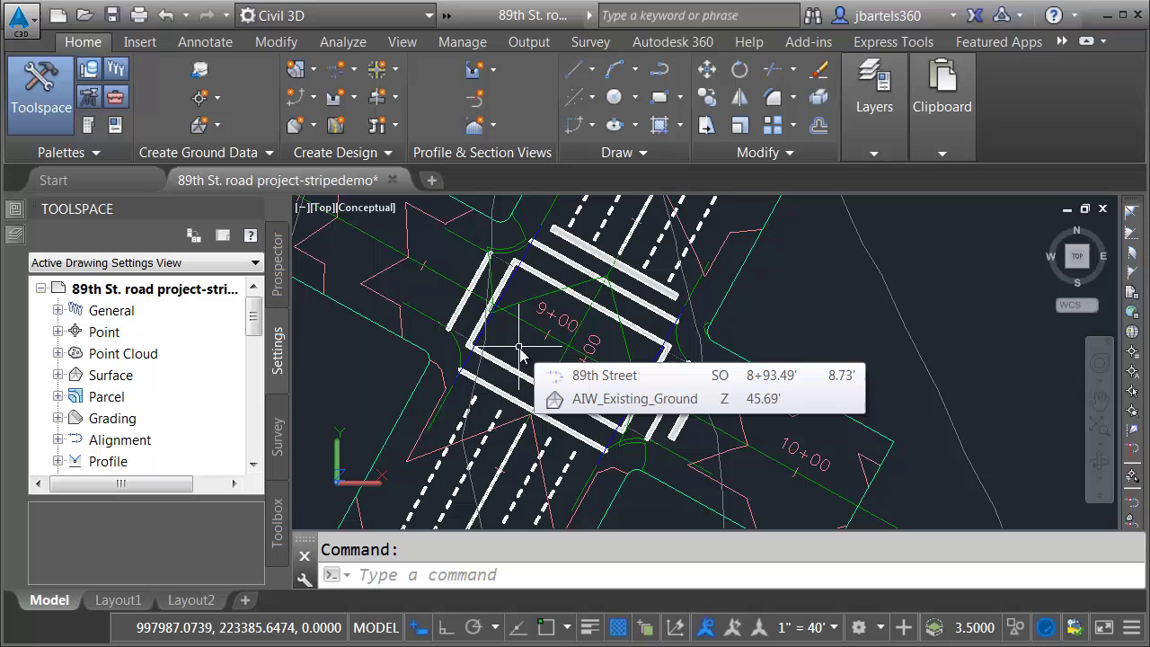
pyautogui.click(462, 305)
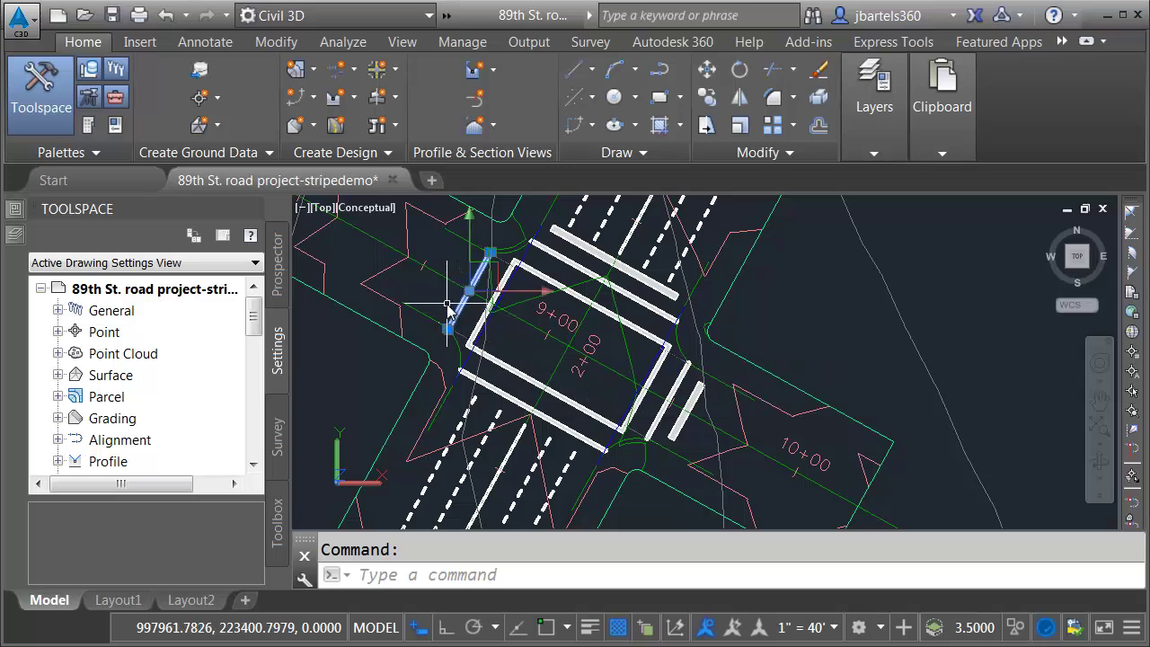
pyautogui.rightClick(438, 295)
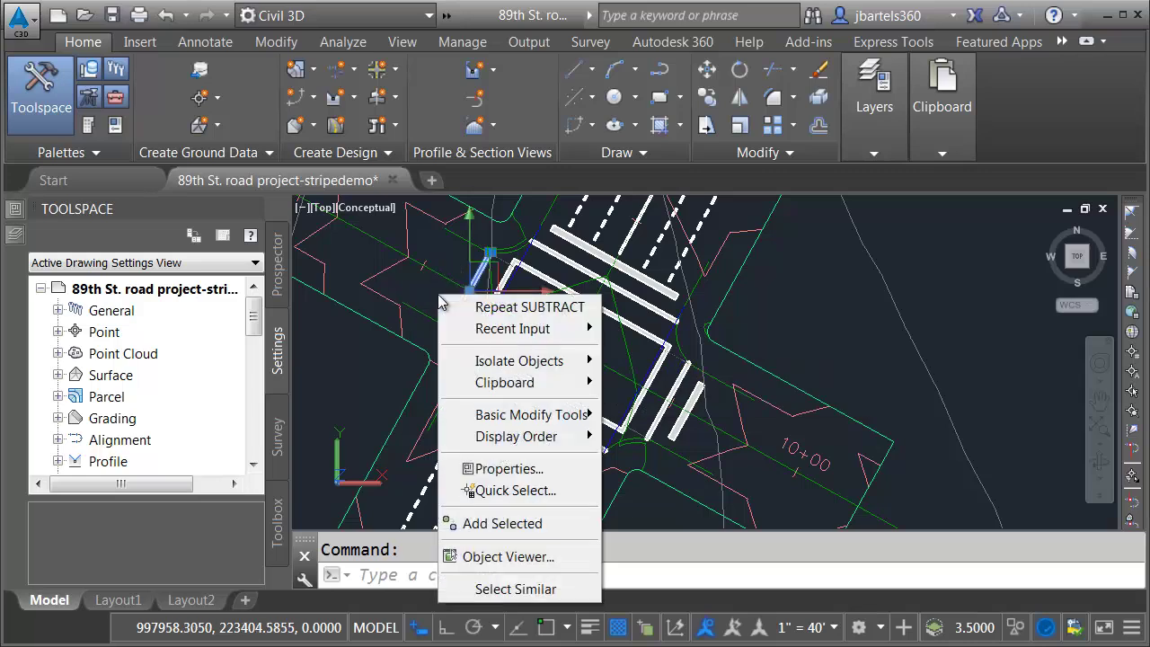
pyautogui.click(500, 590)
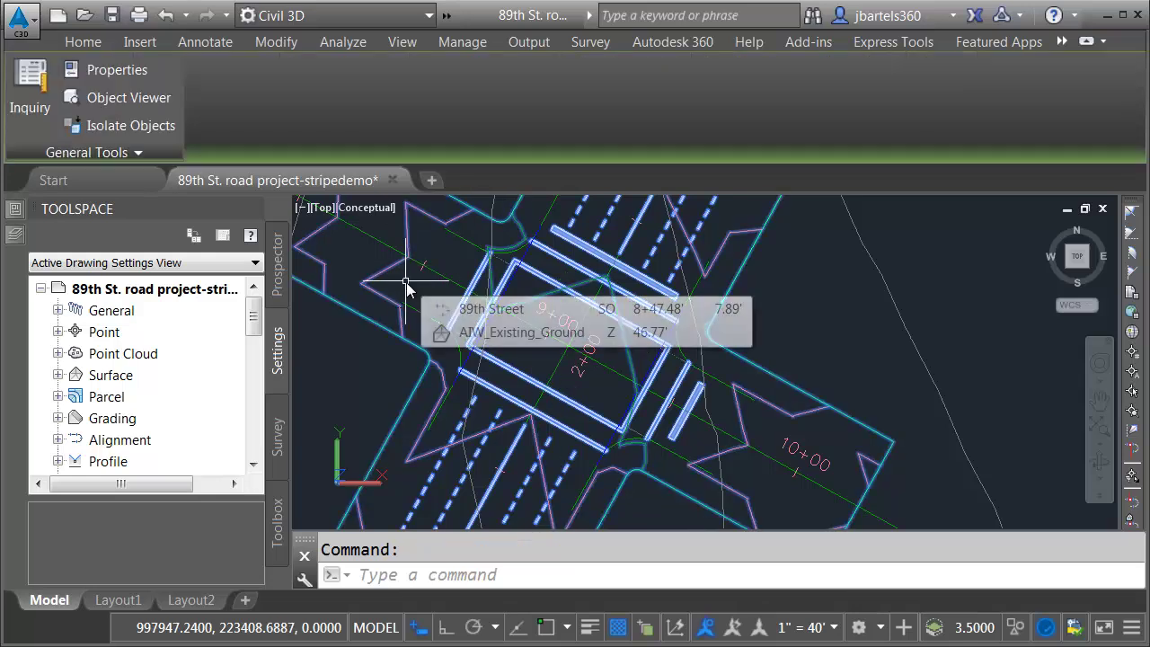
pyautogui.click(1017, 630)
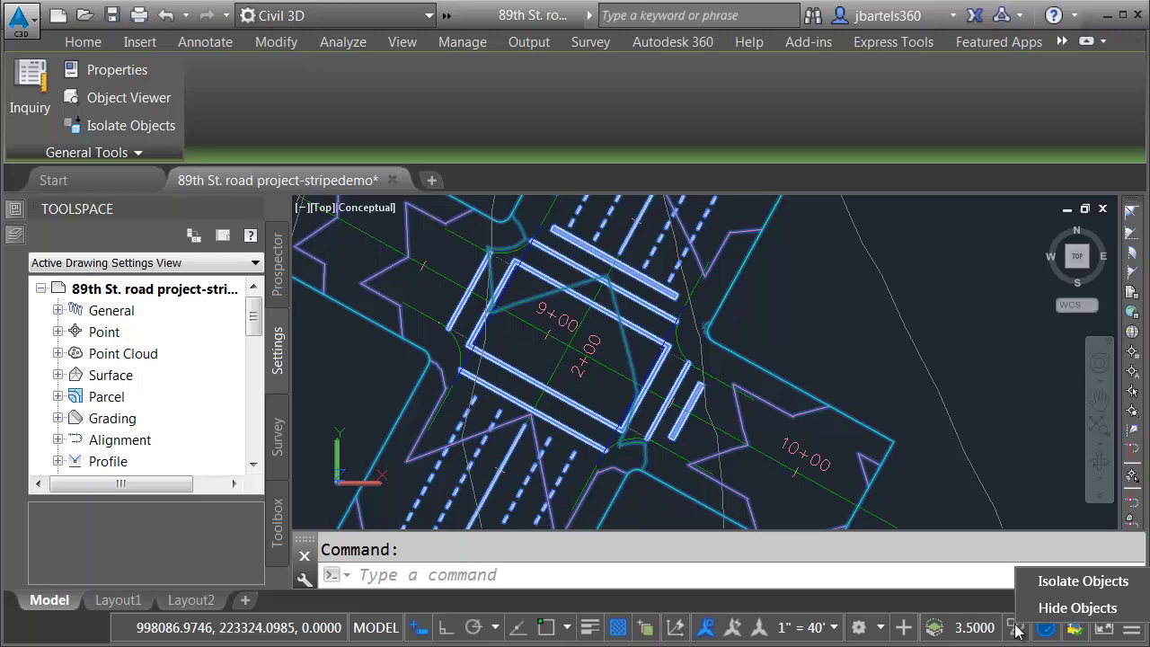
pyautogui.click(1033, 581)
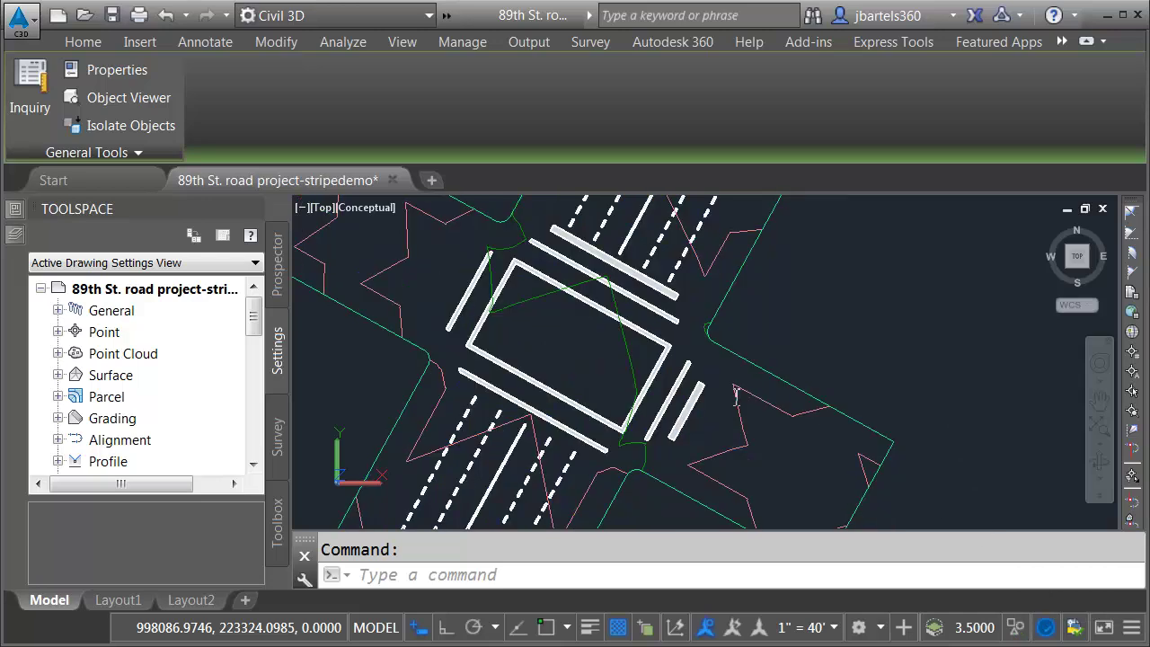
pyautogui.press('Escape')
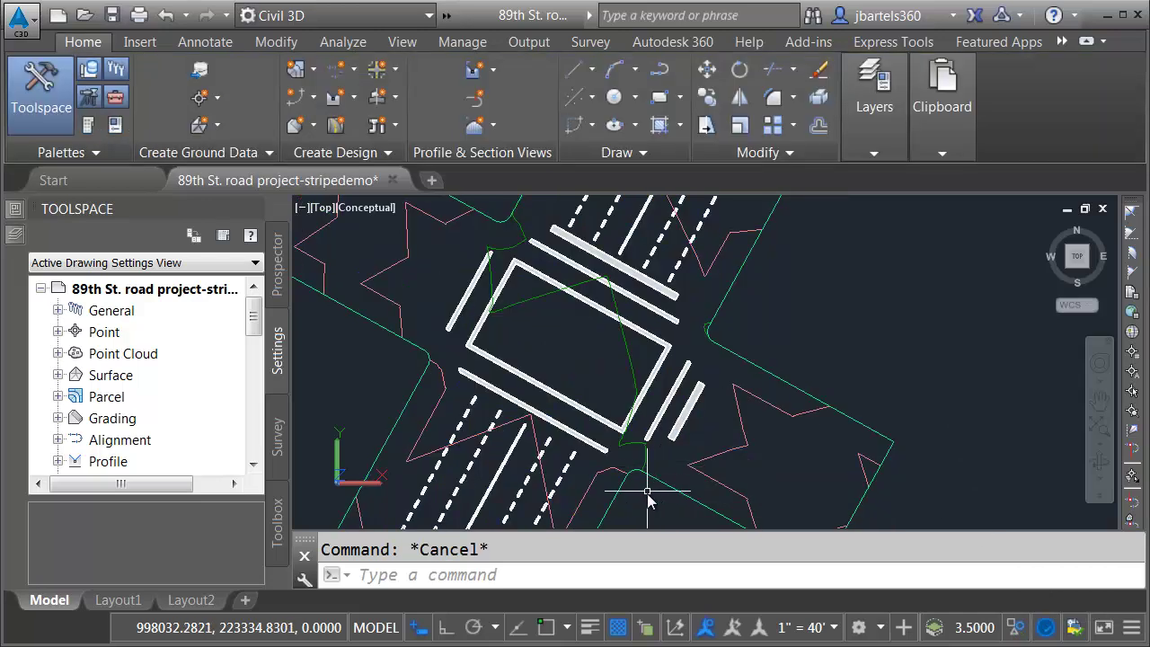
# Orbit into 3D to see the striping beneath the shaded road surface
pyautogui.moveTo(640, 501)
pyautogui.keyDown('shift'); pyautogui.mouseDown(button='middle')
pyautogui.moveTo(632, 416)
pyautogui.moveTo(587, 396)
pyautogui.moveTo(614, 404)
pyautogui.mouseUp(button='middle'); pyautogui.keyUp('shift')
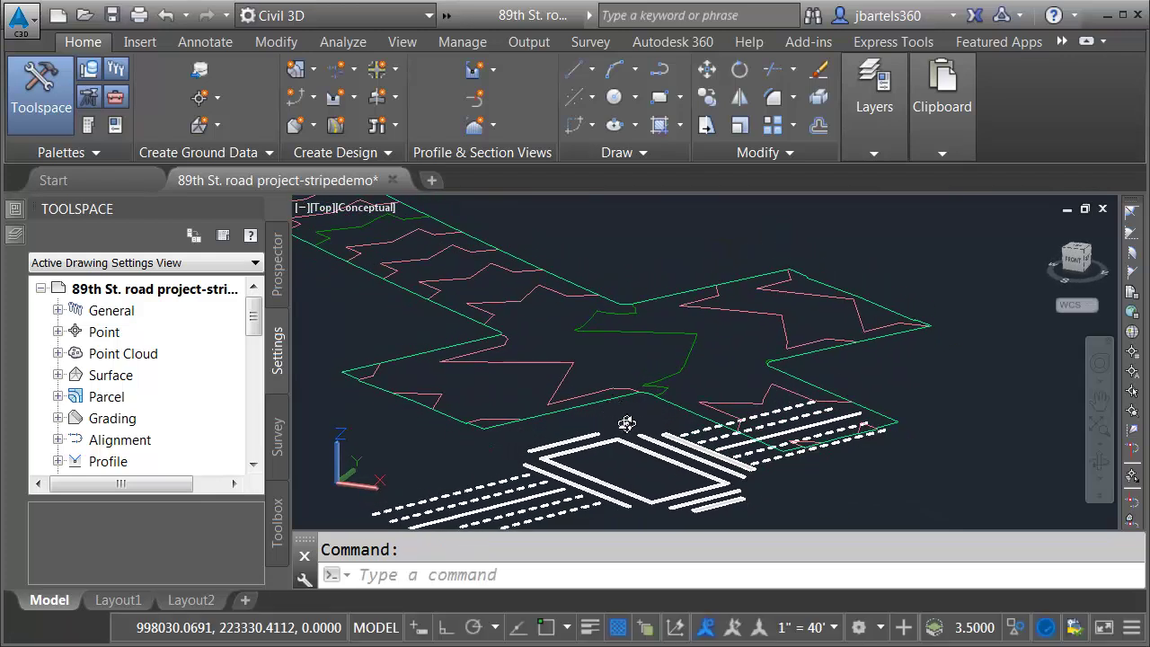
pyautogui.moveTo(602, 450)
pyautogui.keyDown('shift'); pyautogui.mouseDown(button='middle')
pyautogui.moveTo(591, 470)
pyautogui.moveTo(637, 437)
pyautogui.mouseUp(button='middle'); pyautogui.keyUp('shift')
pyautogui.keyDown('shift'); pyautogui.moveTo(647, 494); pyautogui.dragTo(670, 486, button='middle'); pyautogui.keyUp('shift')
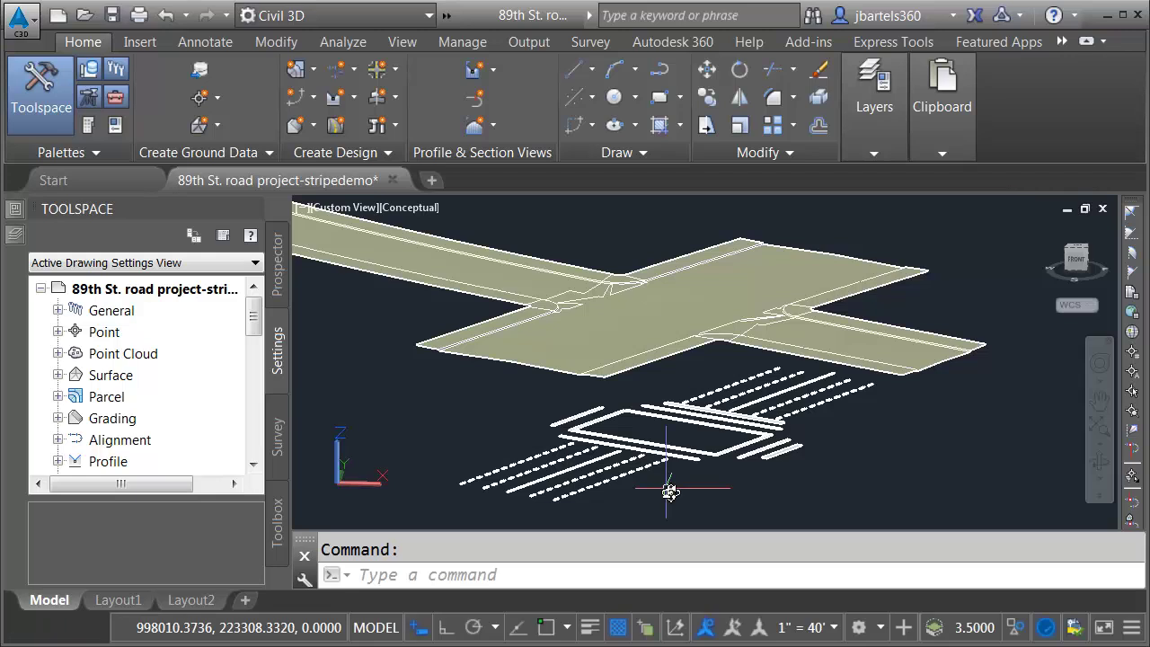
# Select the 89th top surface and start Extract Solids from Surface
pyautogui.click(653, 374)
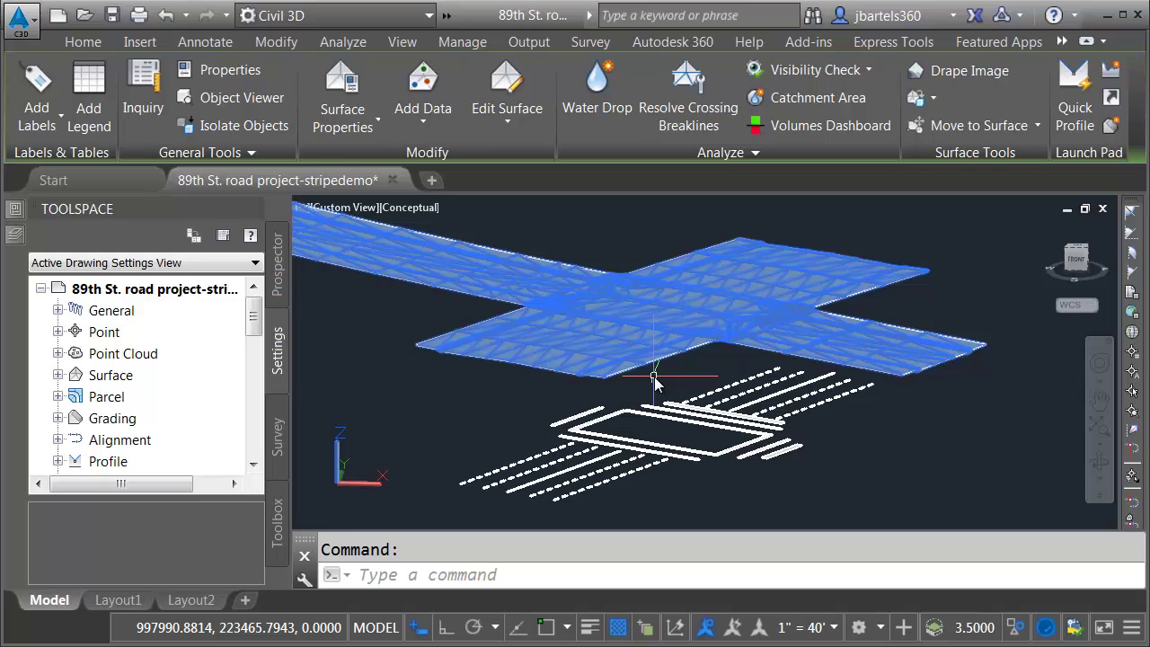
pyautogui.click(933, 99)
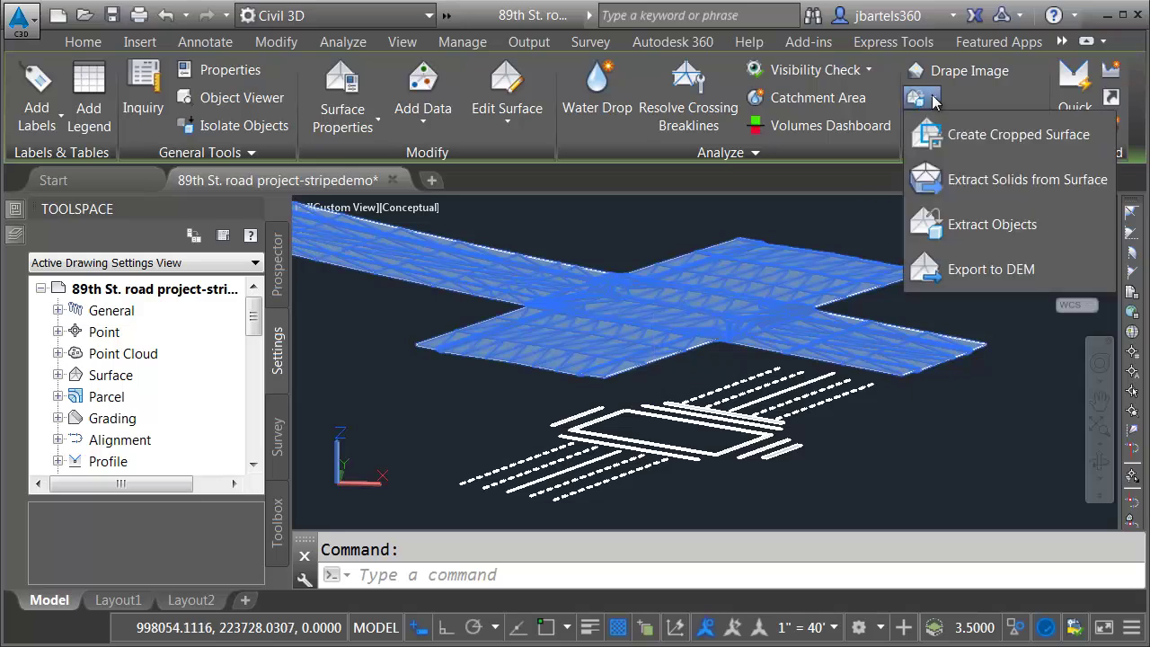
pyautogui.click(967, 180)
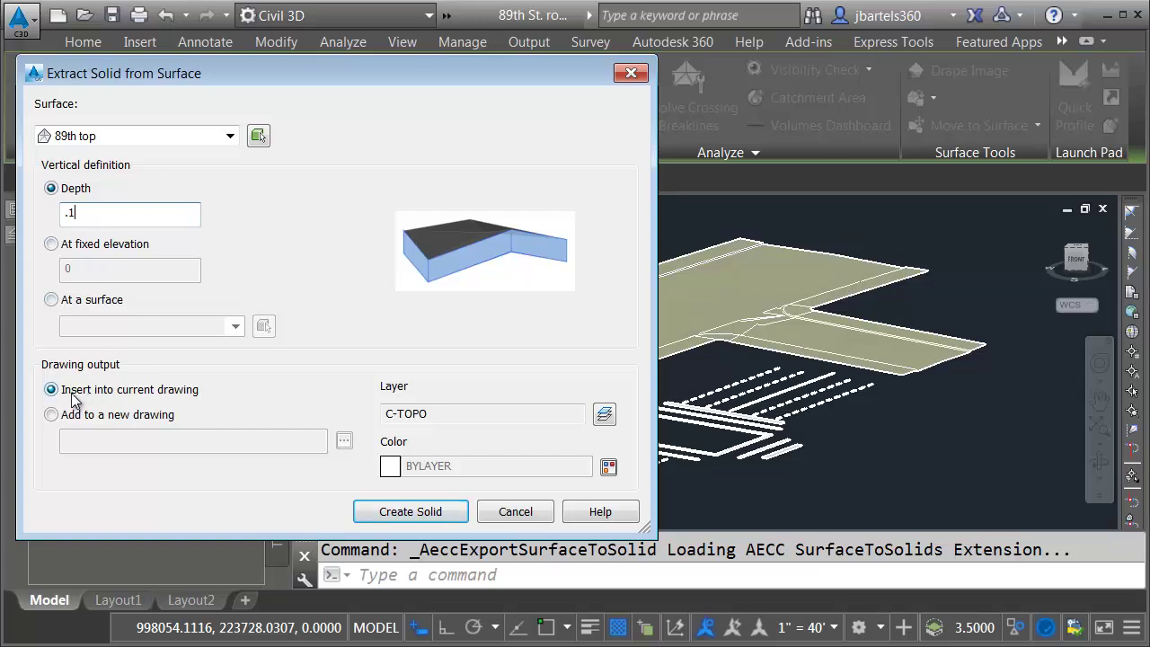
# Place the 0.1-deep solid on a new cyan $surface-solid layer and create it
pyautogui.click(605, 415)
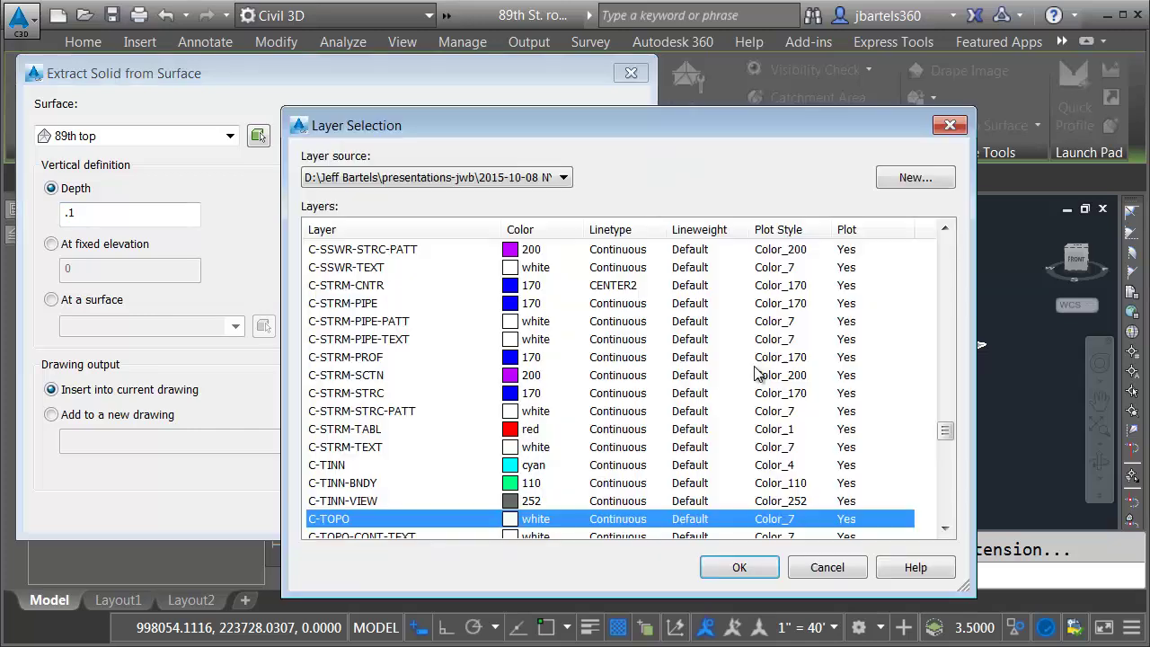
pyautogui.click(754, 367)
pyautogui.click(897, 178)
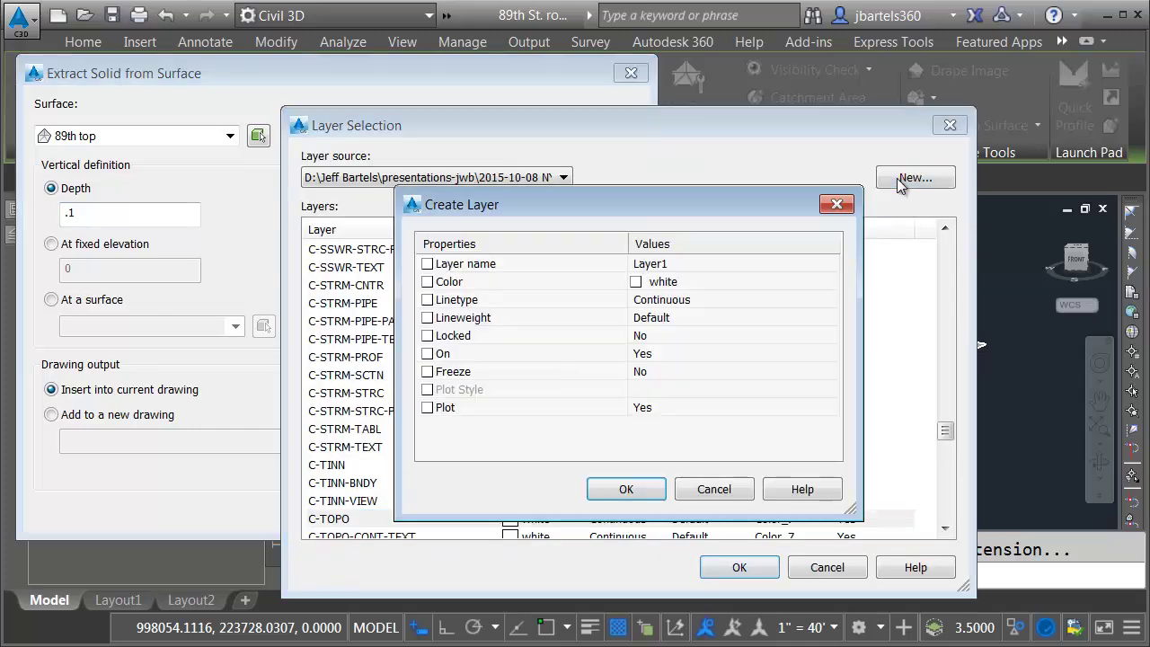
pyautogui.click(680, 263)
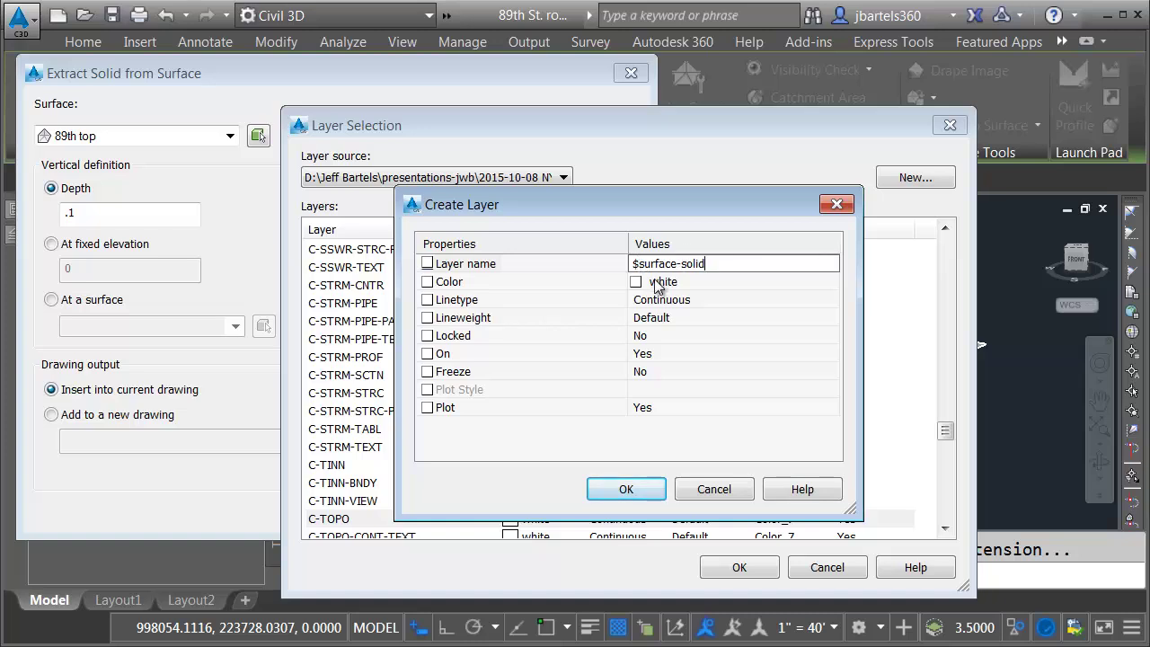
pyautogui.click(657, 284)
pyautogui.click(831, 284)
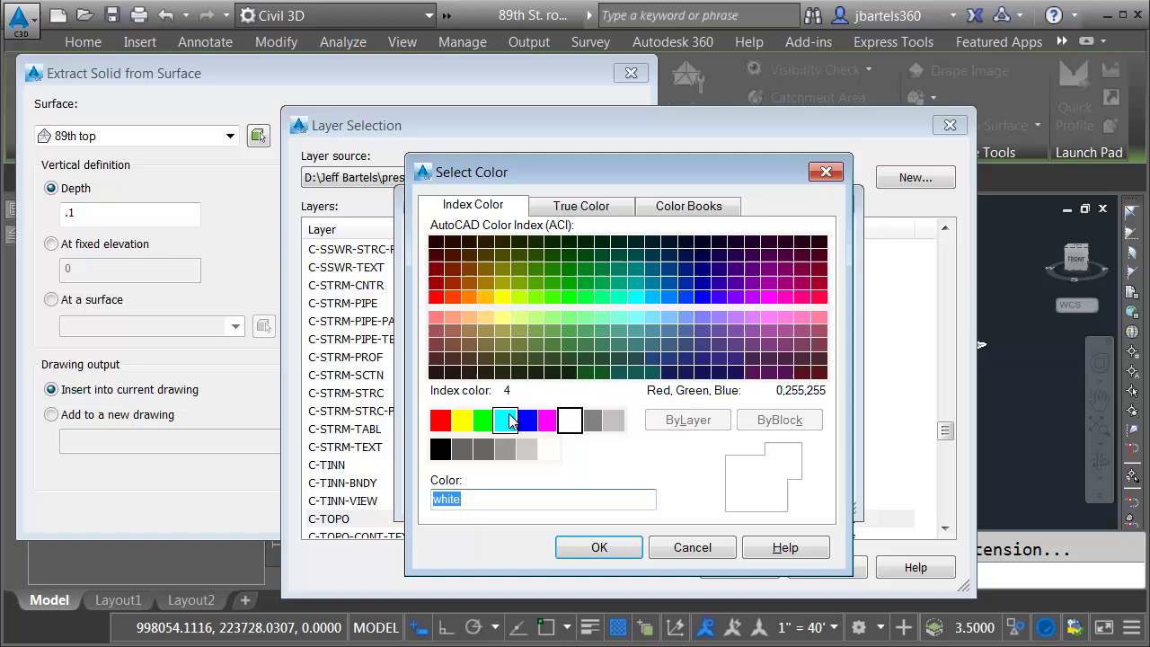
pyautogui.click(505, 419)
pyautogui.click(596, 548)
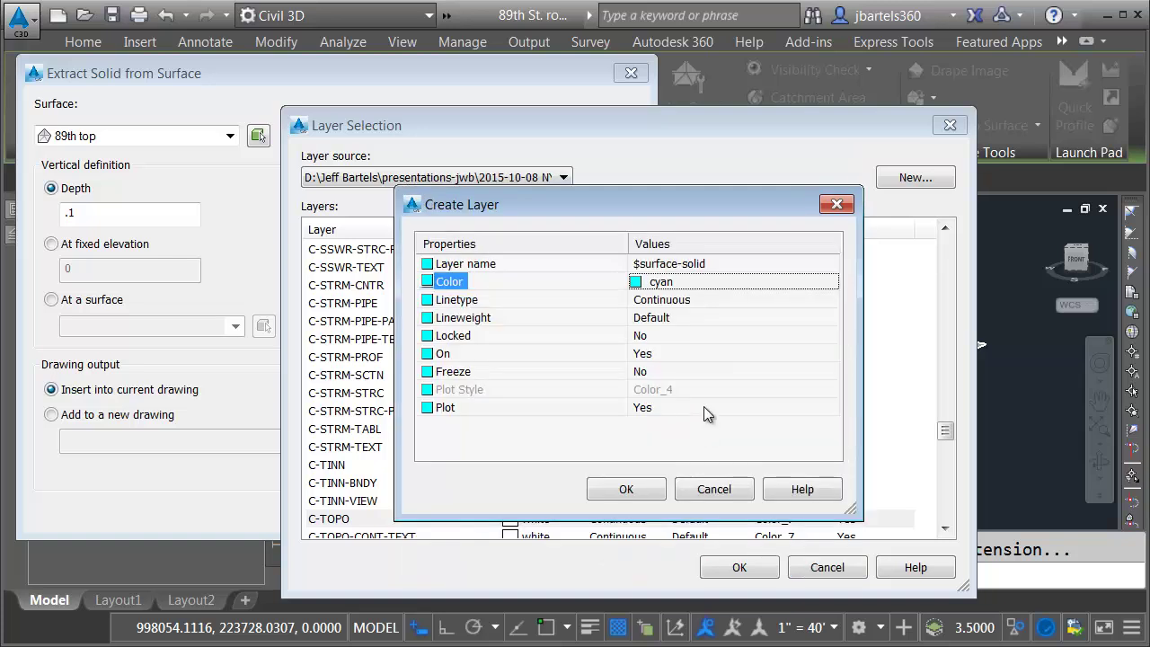
pyautogui.click(640, 490)
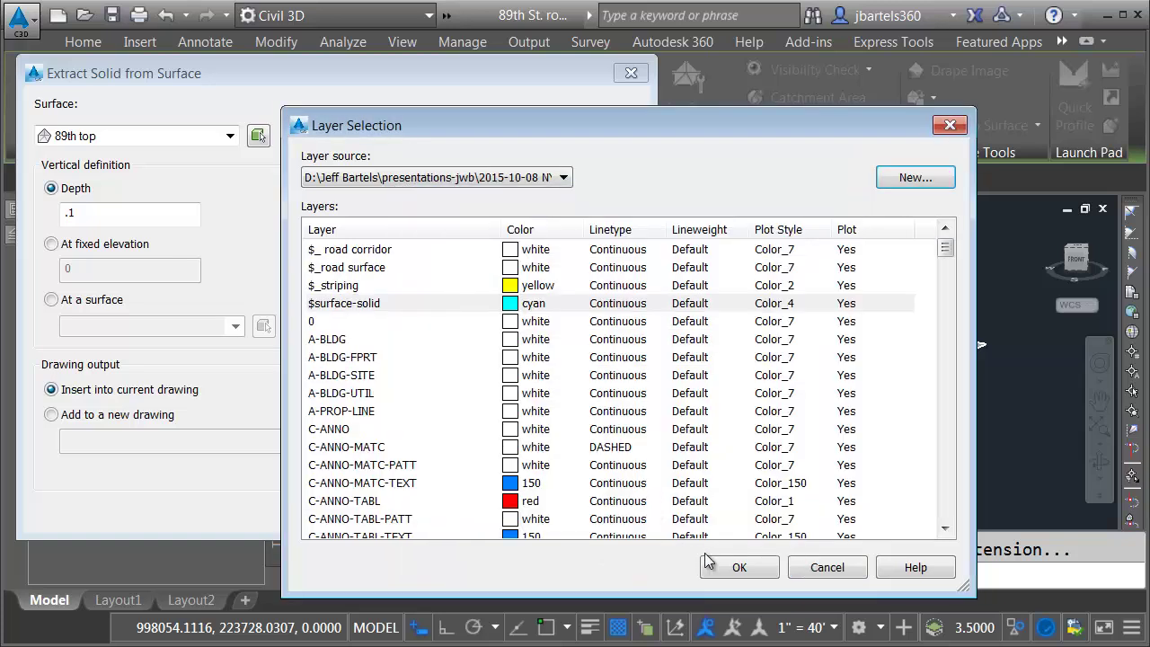
pyautogui.click(733, 567)
pyautogui.click(551, 509)
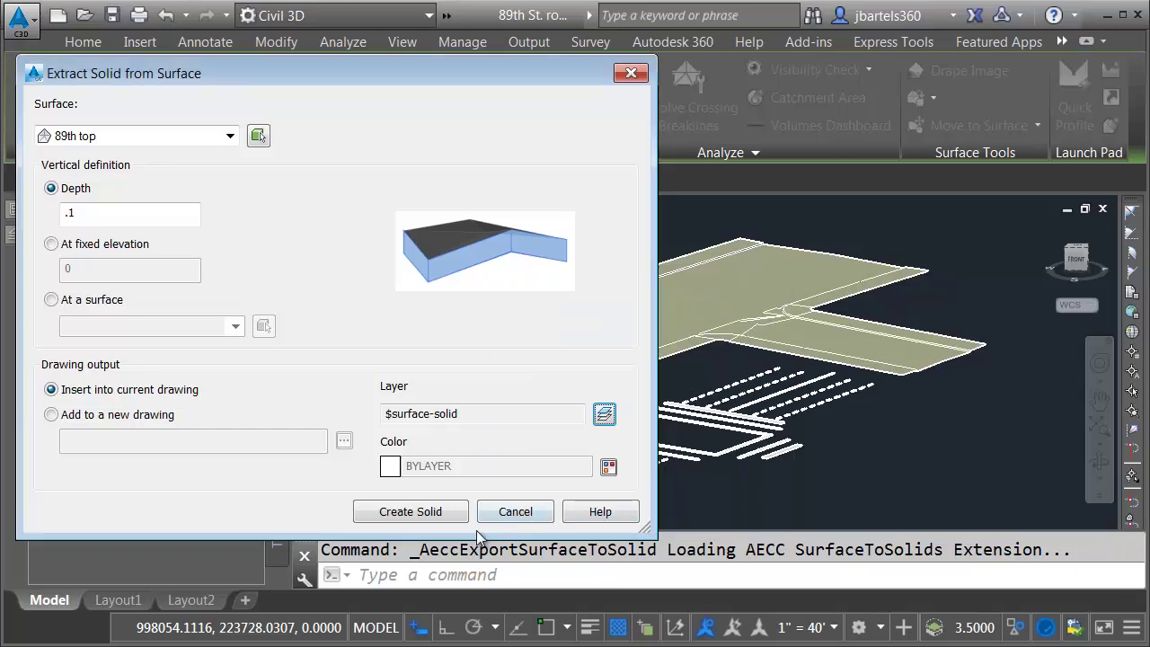
pyautogui.click(420, 517)
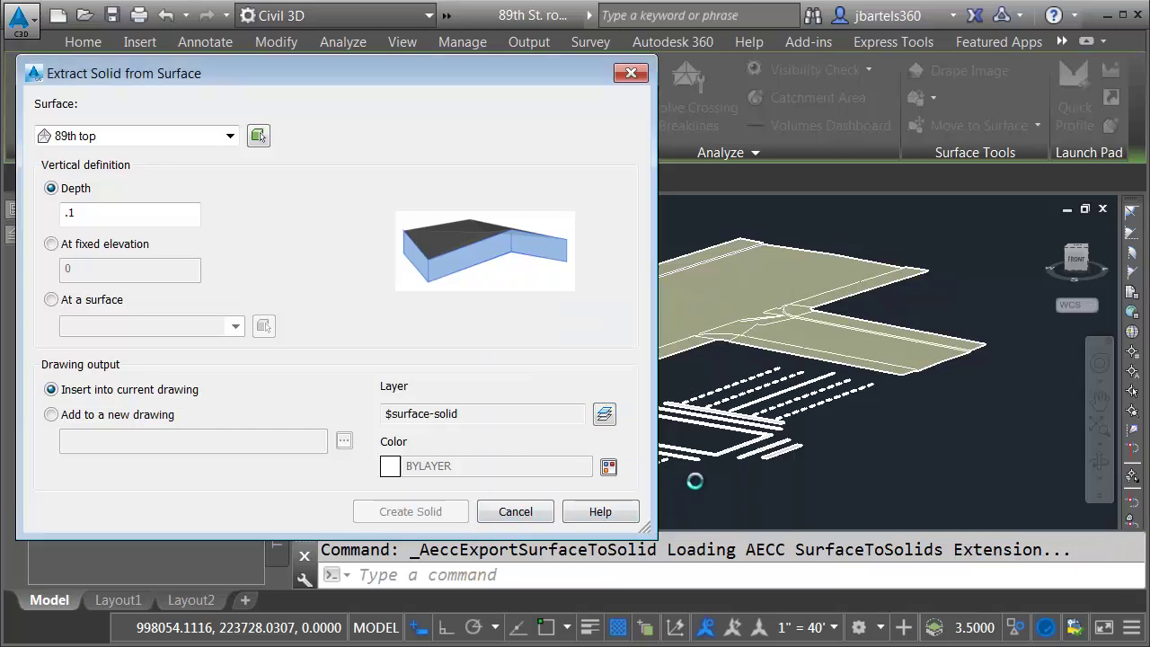
# Zoom out, switch the viewport to 2D Wireframe, and pan the view left
pyautogui.scroll(5, 931, 381)
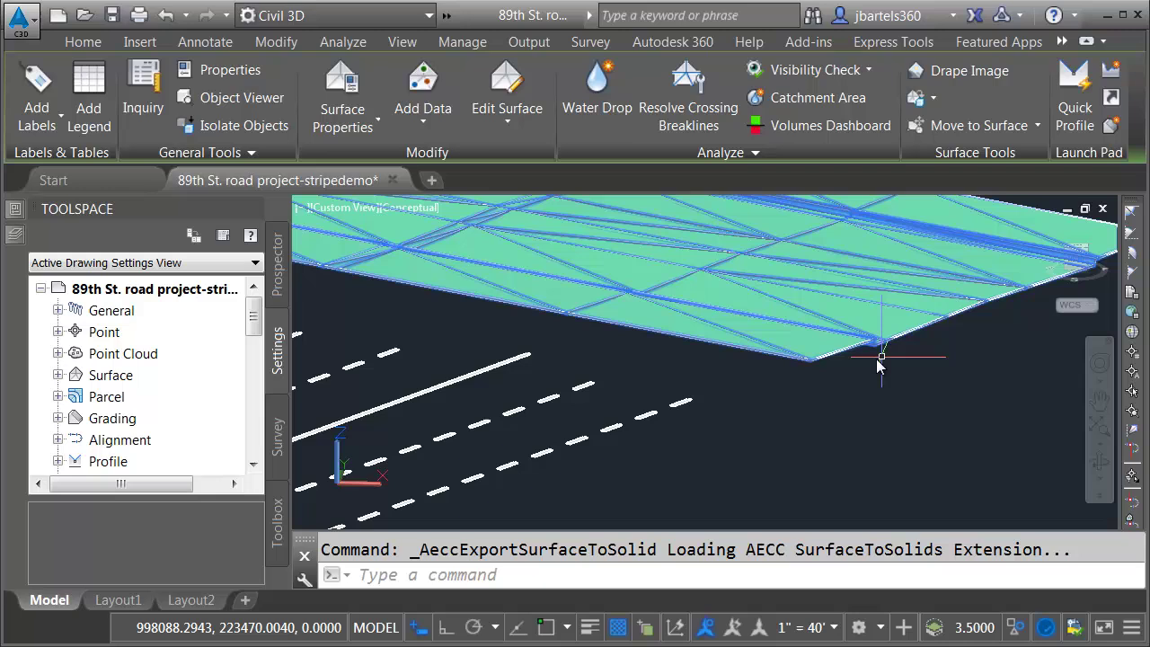
pyautogui.scroll(4, 821, 342)
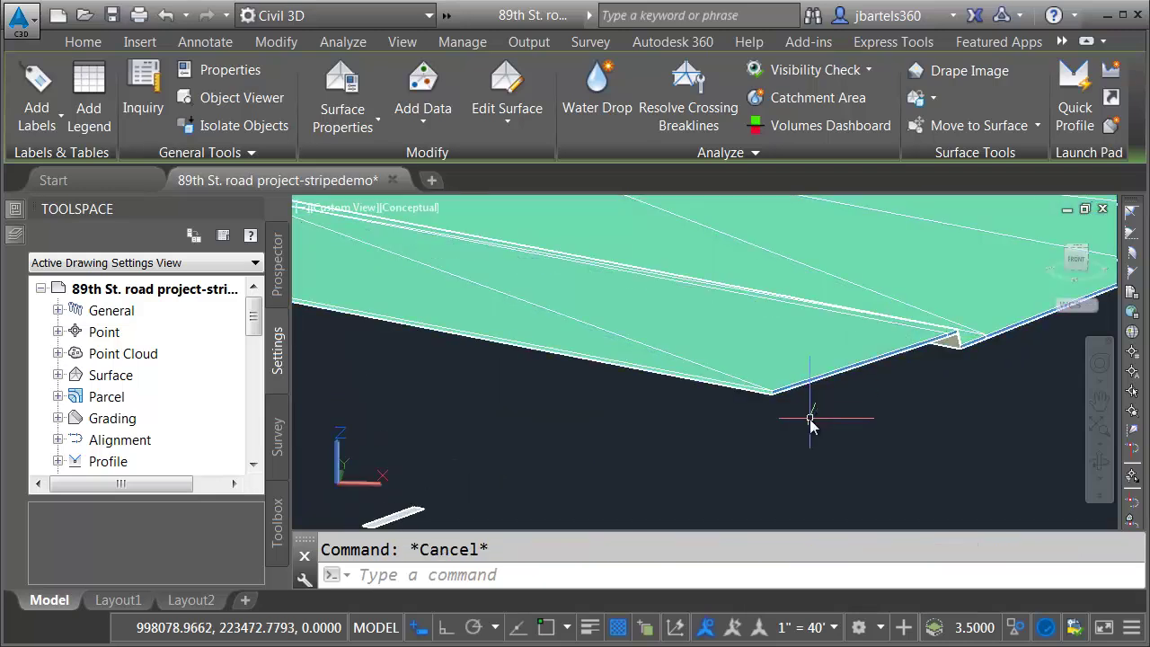
pyautogui.press('Escape')
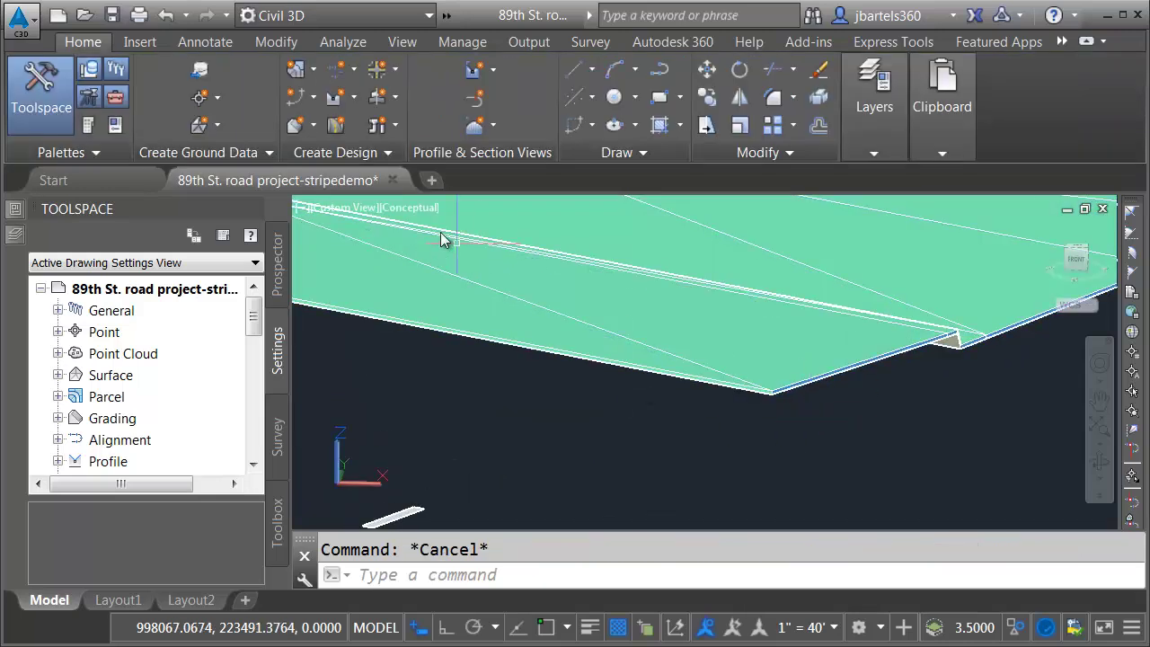
pyautogui.click(413, 209)
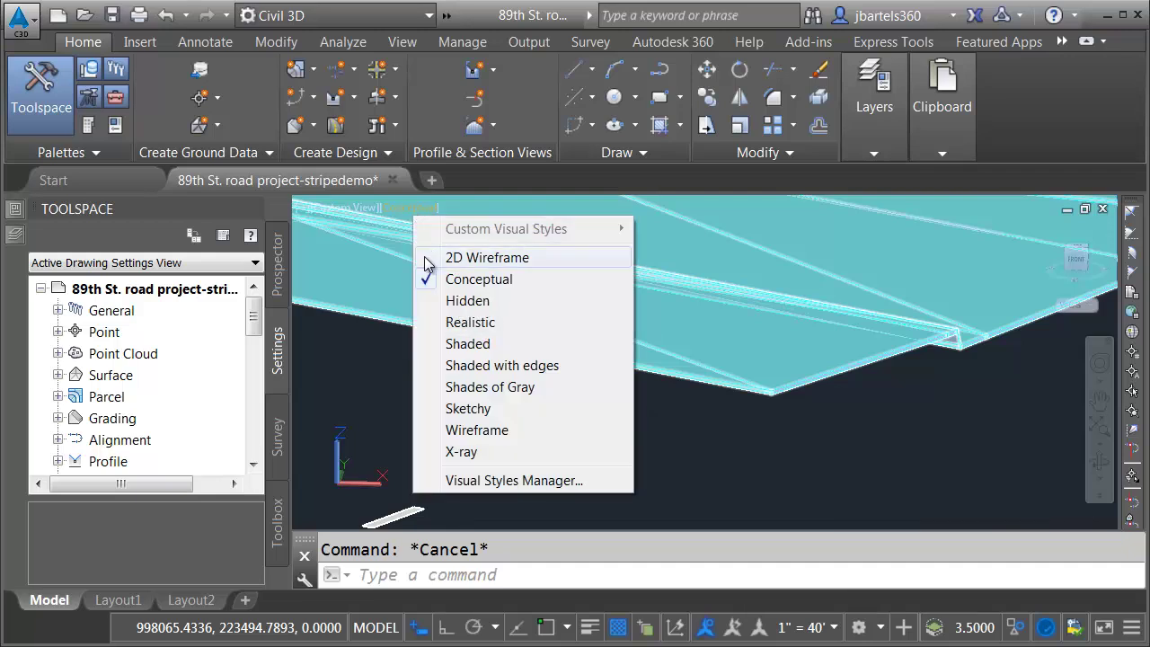
pyautogui.click(426, 259)
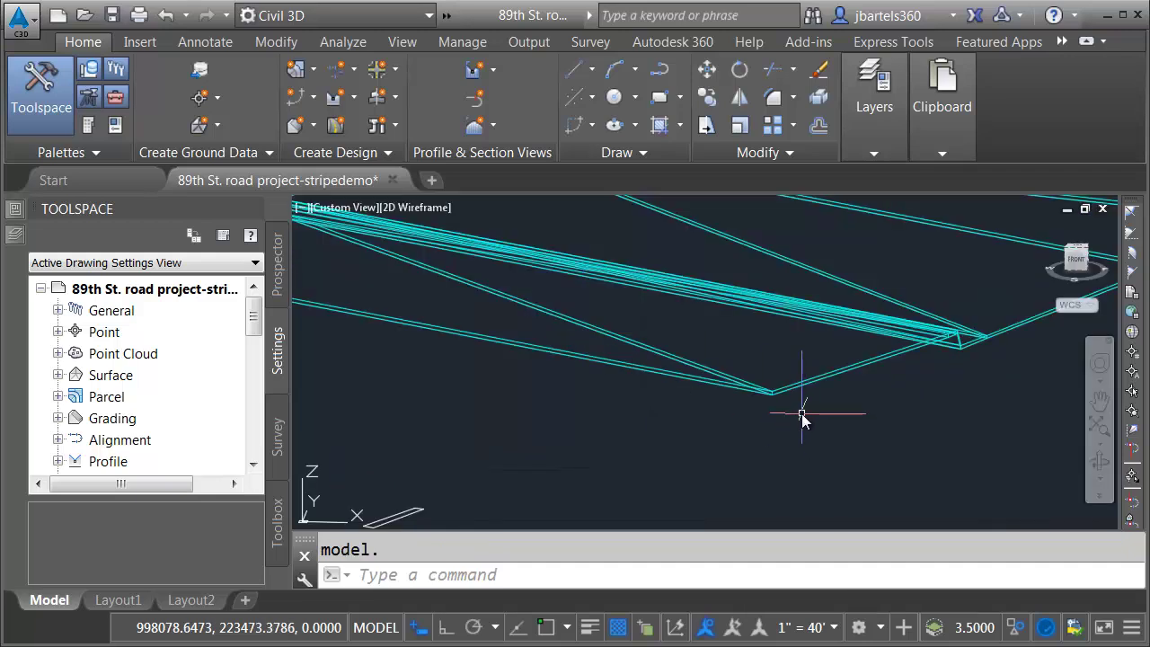
pyautogui.moveTo(802, 413); pyautogui.dragTo(712, 441, button='middle')
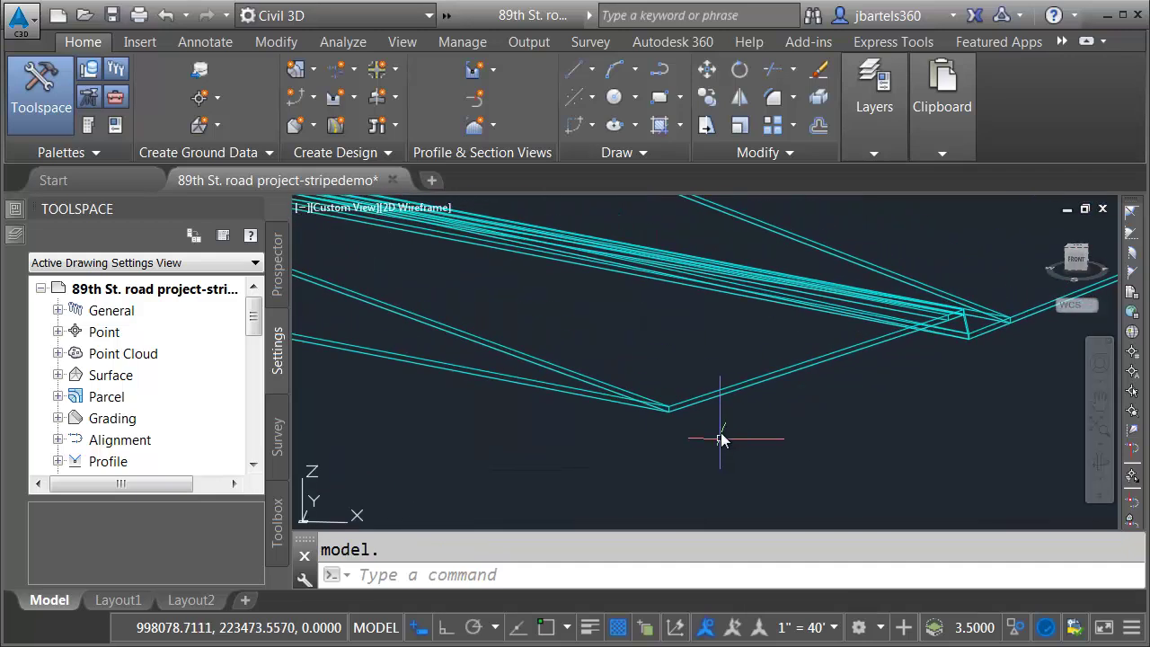
# Send the corridor surface behind the other objects
pyautogui.click(593, 379)
pyautogui.rightClick(621, 321)
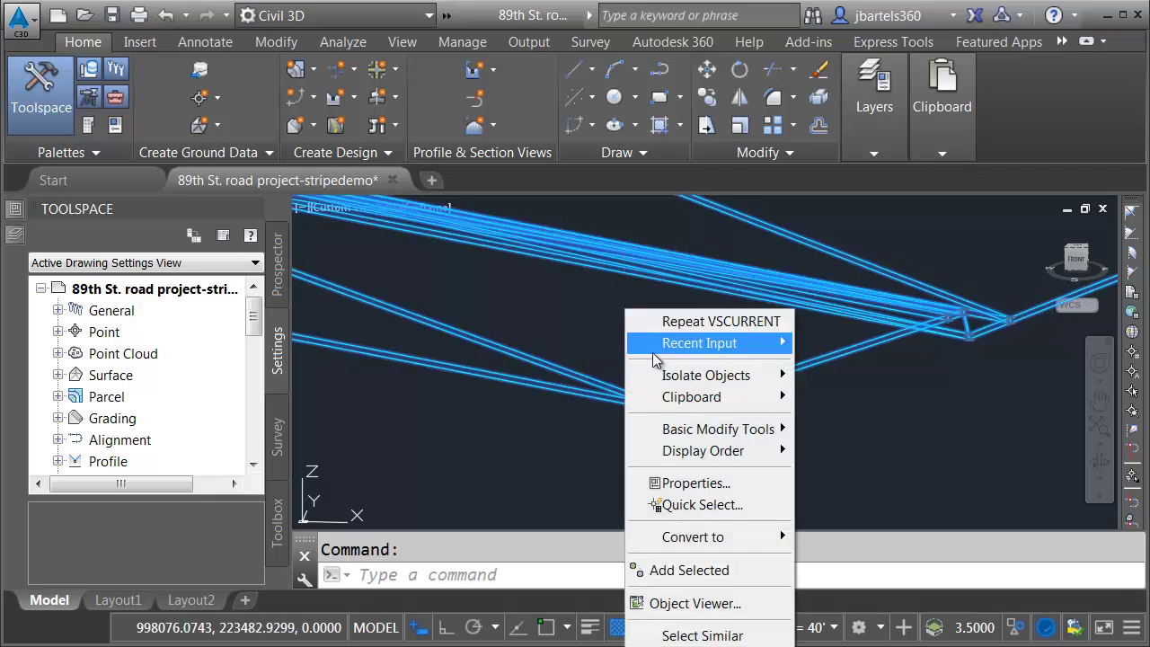
pyautogui.moveTo(678, 454)
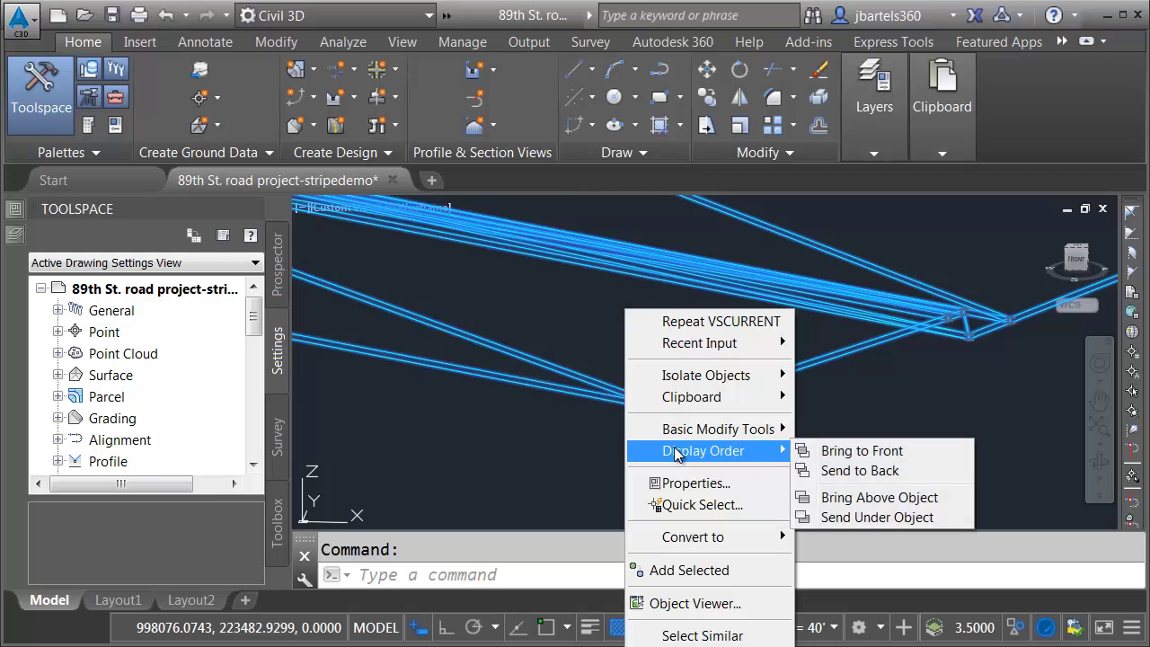
pyautogui.click(819, 470)
pyautogui.press('Escape')
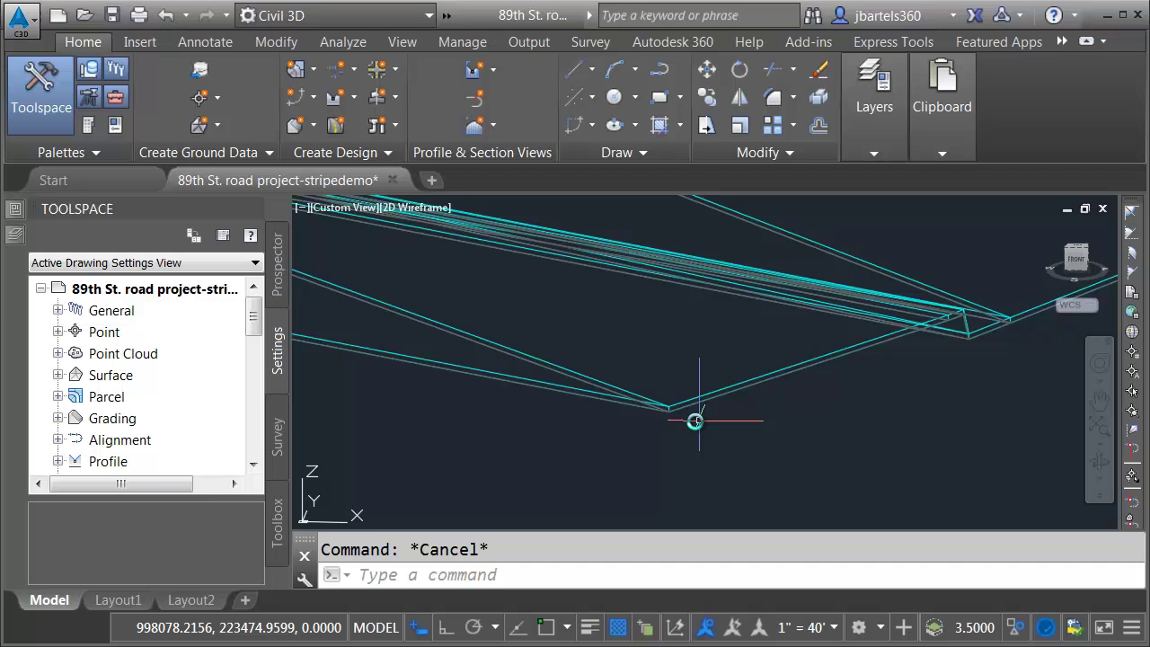
# Freeze the $_road surface layer and frame the surface and stripes in view
pyautogui.scroll(2, 677, 424)
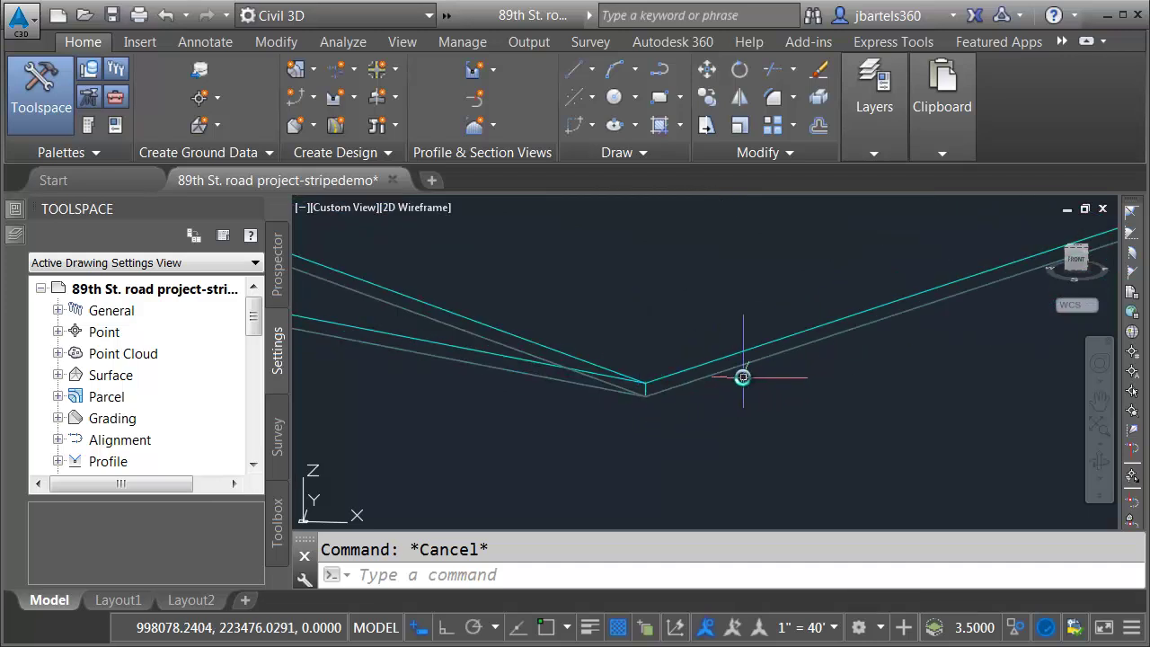
pyautogui.click(876, 152)
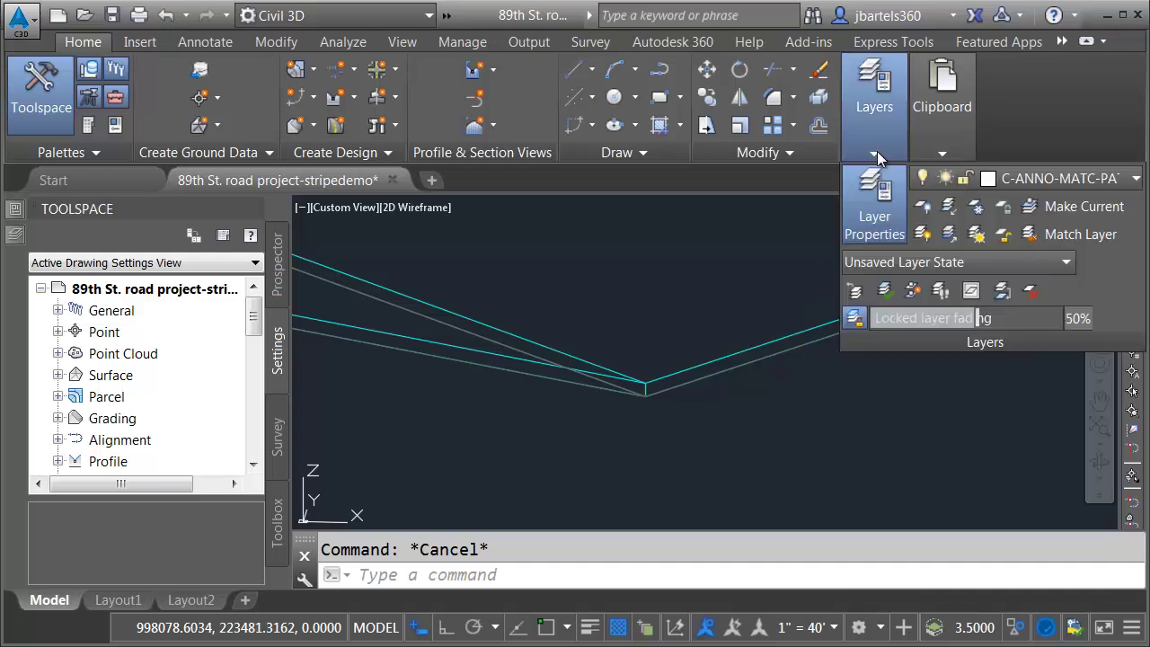
pyautogui.click(977, 205)
pyautogui.click(727, 371)
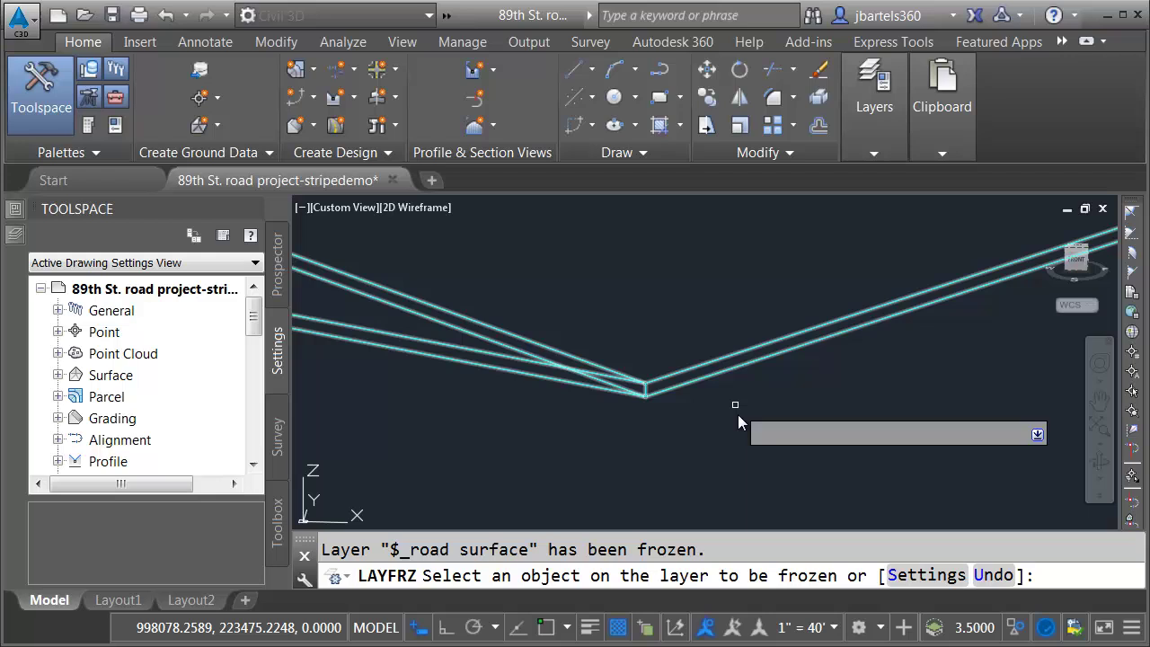
pyautogui.scroll(-5, 723, 430)
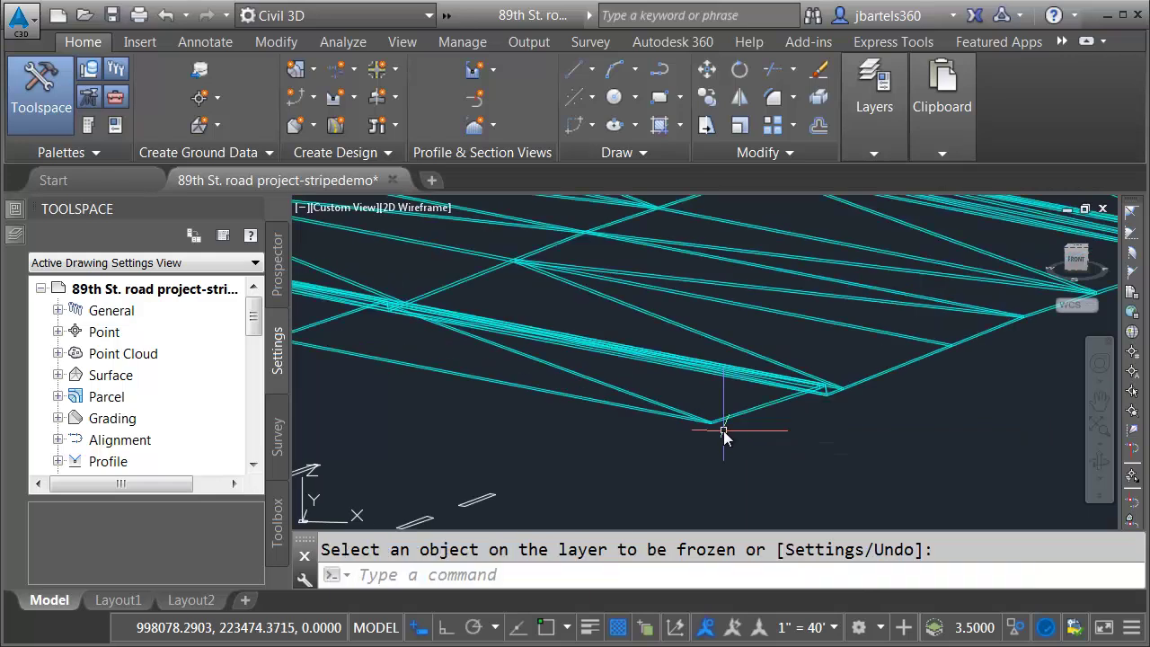
pyautogui.moveTo(692, 464); pyautogui.dragTo(766, 445, button='middle')
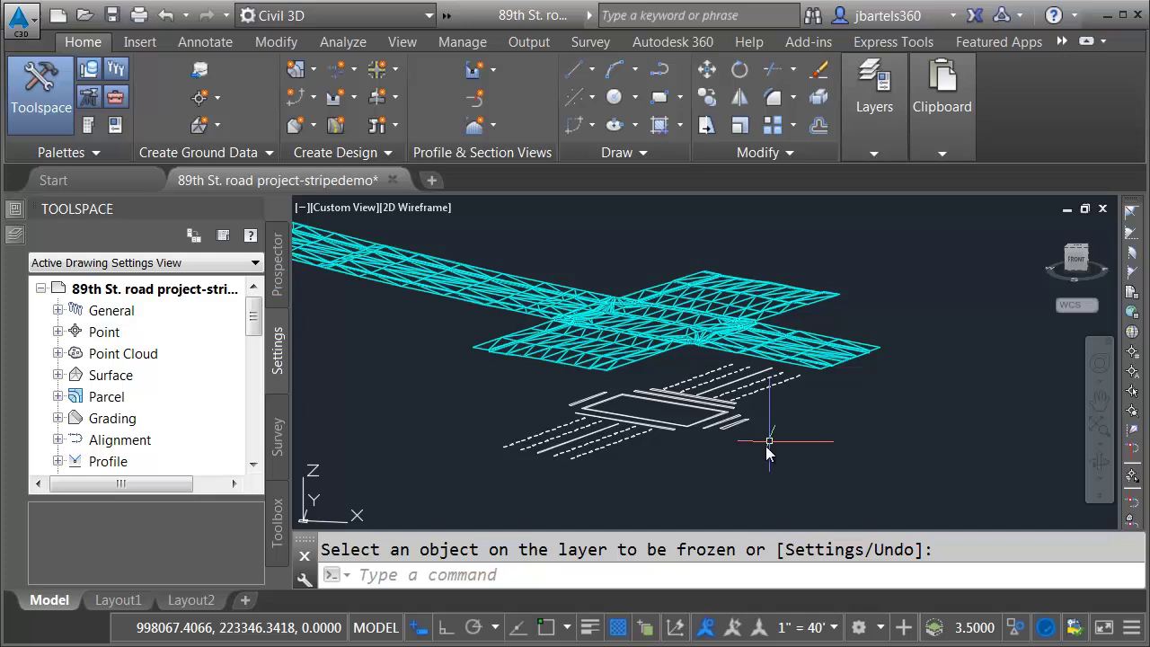
pyautogui.click(426, 210)
# Apply Conceptual shading, then extrude the 113 stripe outlines into tall solids through the road
pyautogui.click(439, 280)
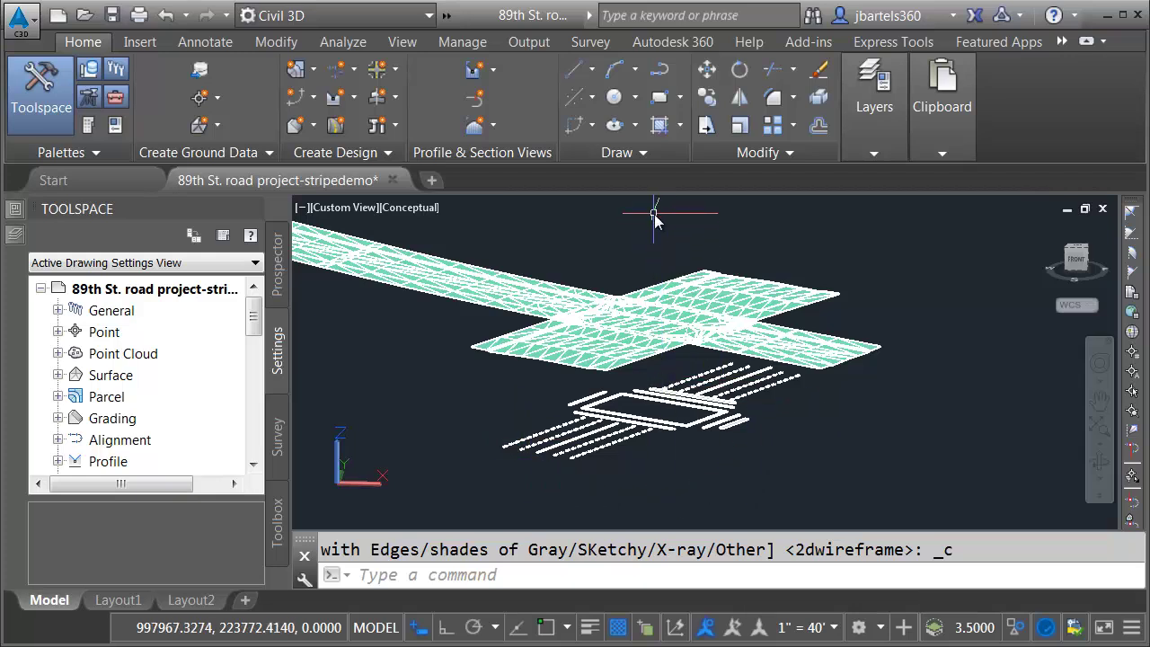
pyautogui.write('ext')
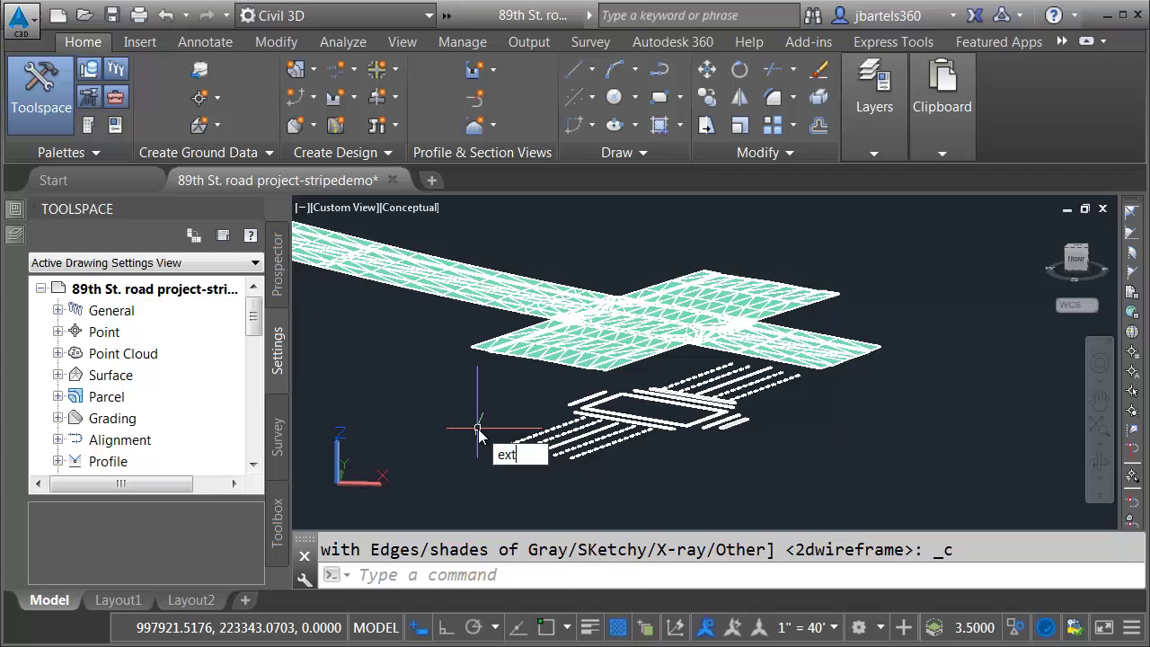
pyautogui.write('rude')
pyautogui.press('Return')
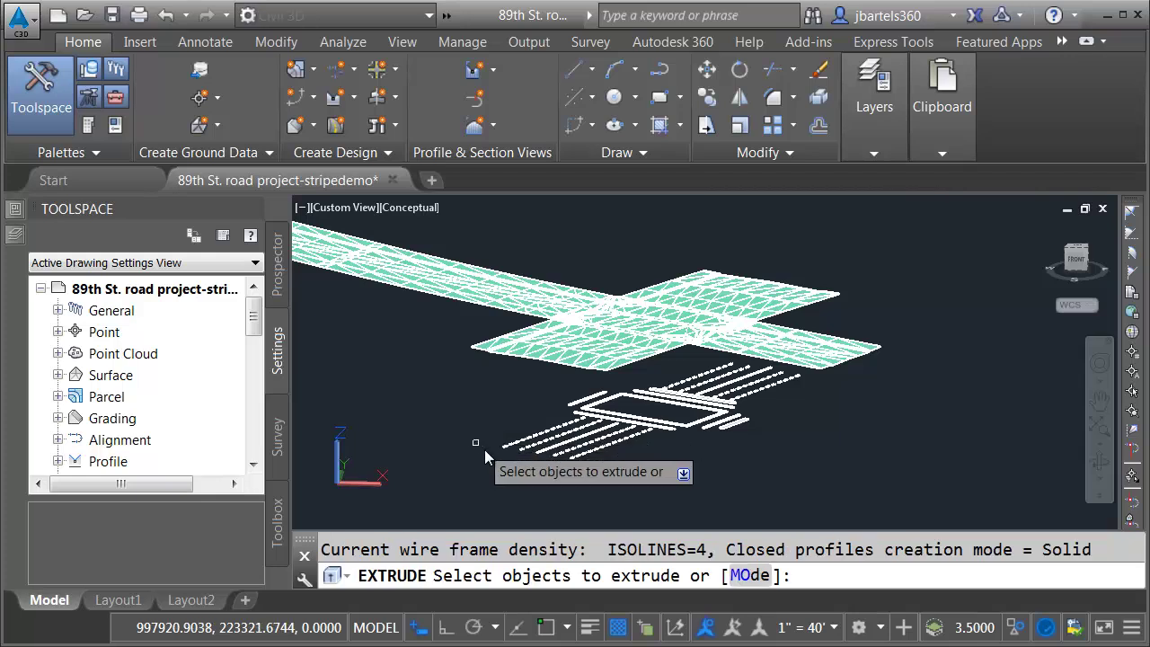
pyautogui.click(737, 484)
pyautogui.moveTo(677, 505)
pyautogui.mouseDown()
pyautogui.moveTo(528, 473)
pyautogui.moveTo(501, 438)
pyautogui.moveTo(509, 404)
pyautogui.moveTo(548, 365)
pyautogui.moveTo(622, 329)
pyautogui.moveTo(750, 313)
pyautogui.moveTo(808, 329)
pyautogui.moveTo(835, 354)
pyautogui.moveTo(839, 389)
pyautogui.moveTo(799, 452)
pyautogui.mouseUp()
pyautogui.press('space')
pyautogui.press('Return')
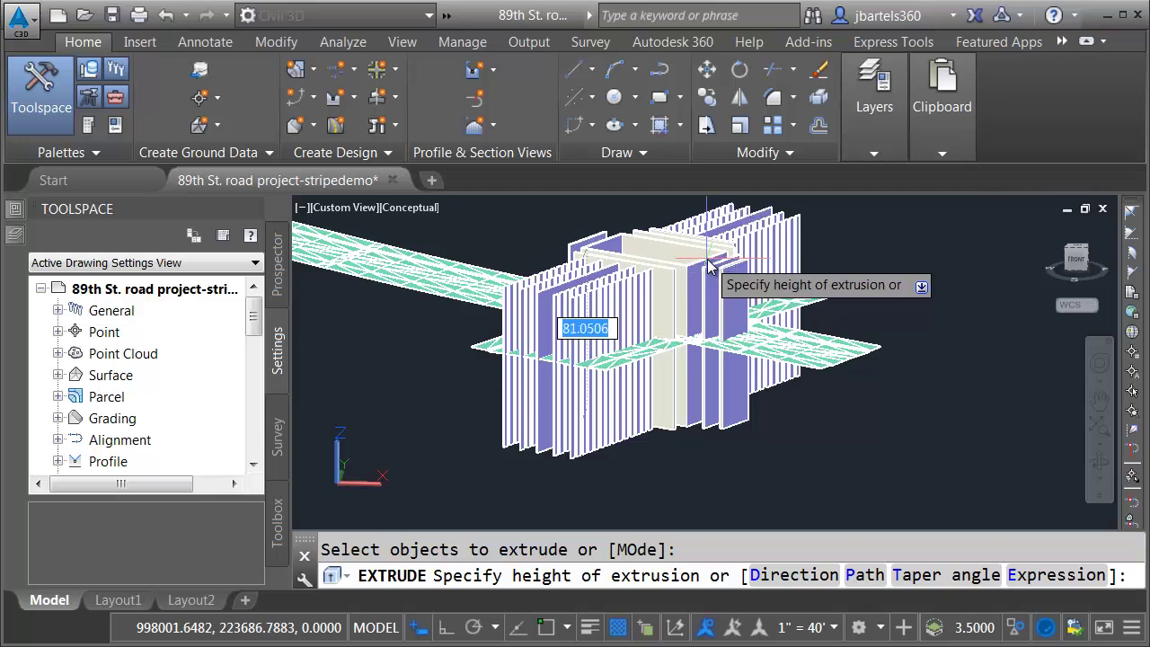
pyautogui.click(803, 282)
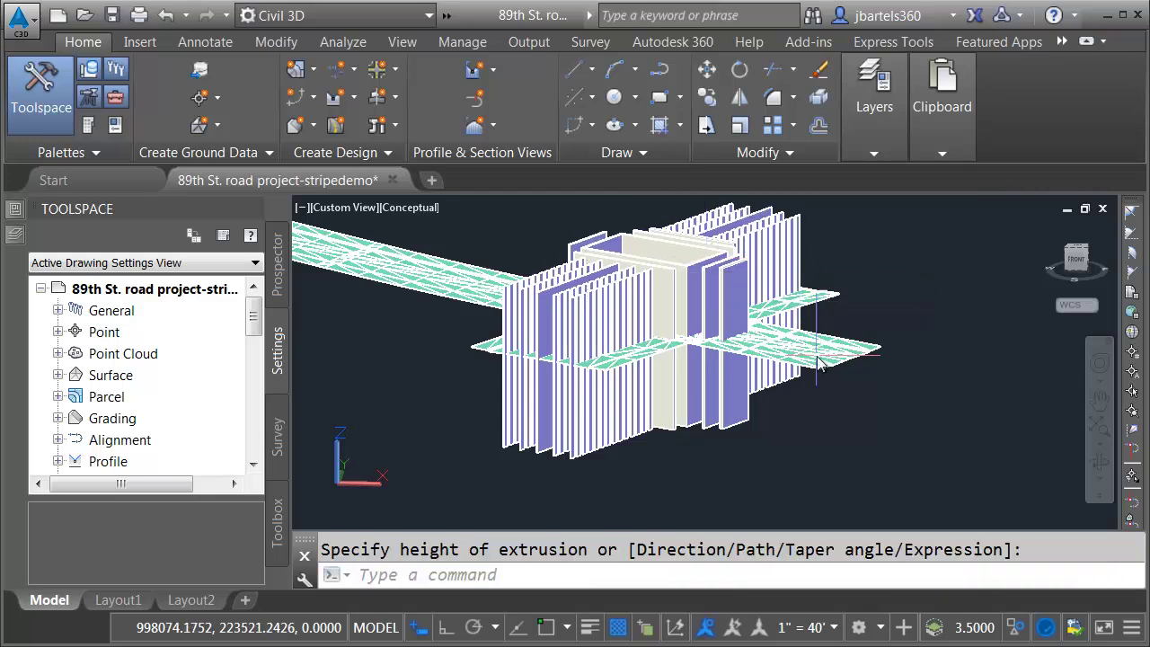
# Union all the extruded stripe solids into one combined solid
pyautogui.click(725, 429)
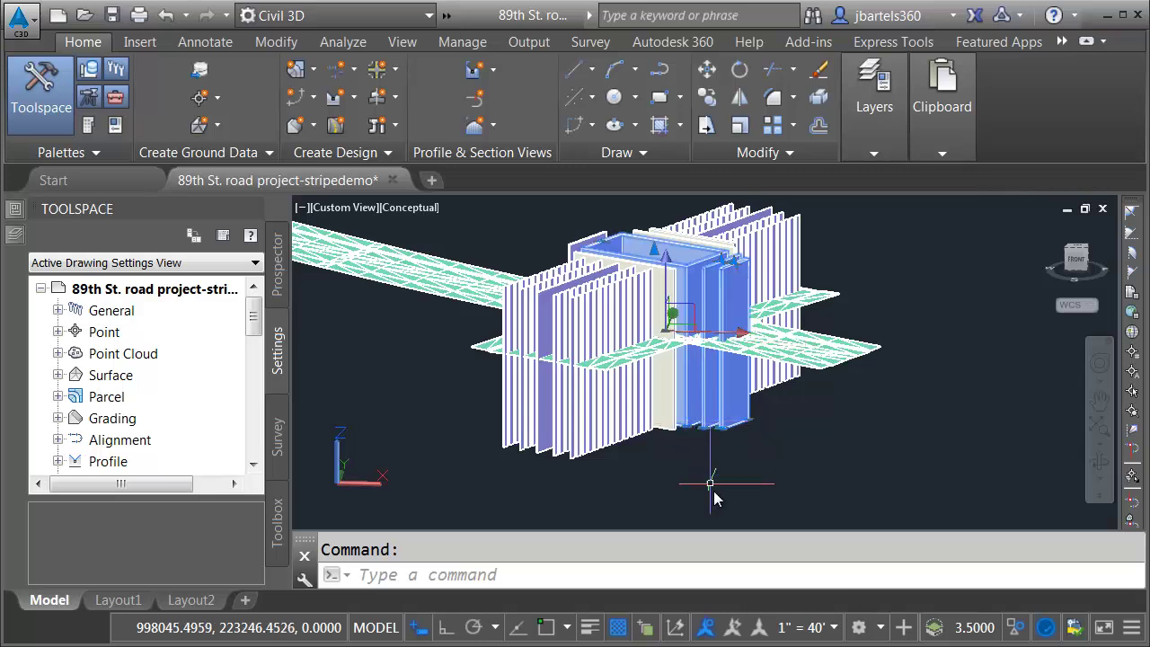
pyautogui.press('Escape')
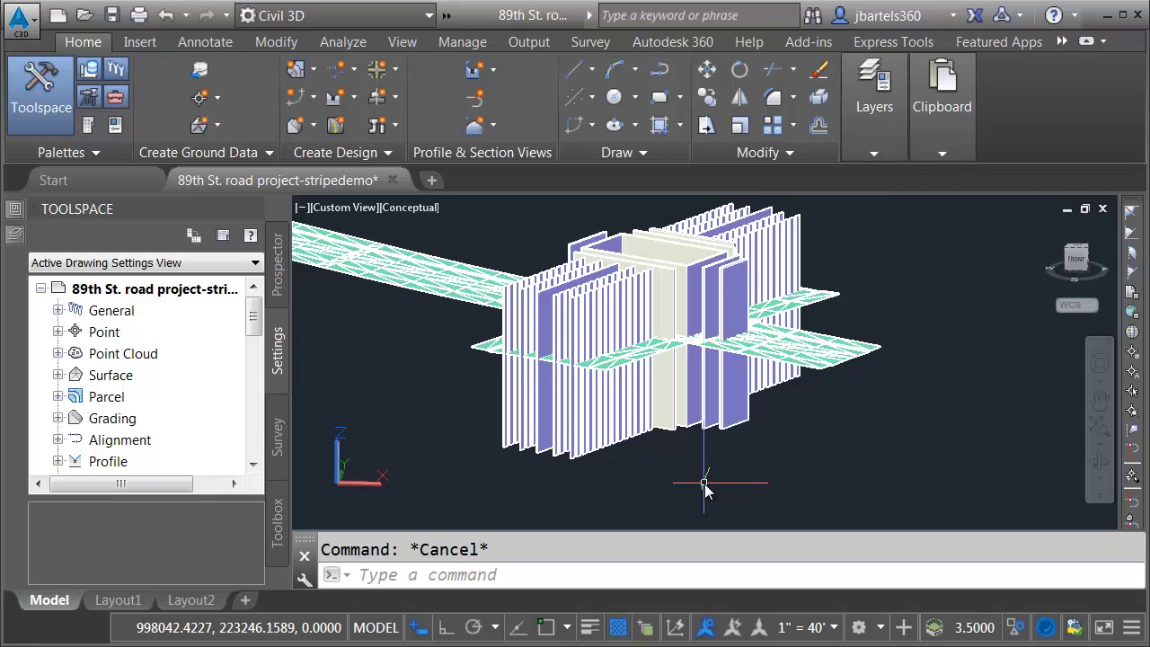
pyautogui.write('union')
pyautogui.press('Return')
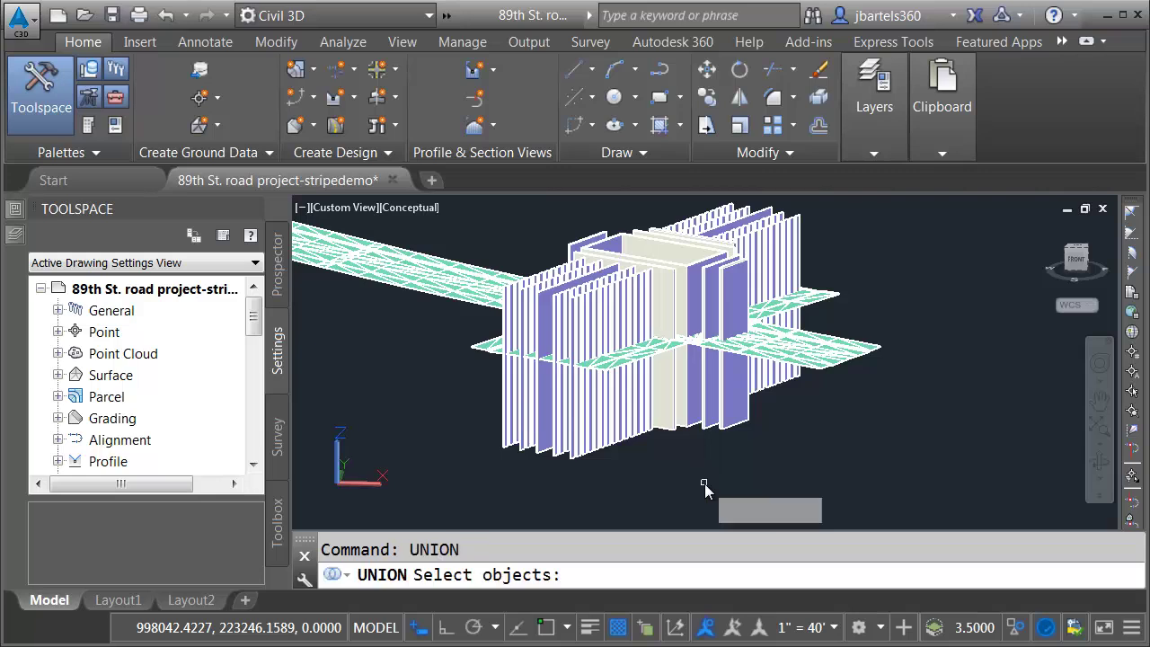
pyautogui.moveTo(634, 496)
pyautogui.mouseDown()
pyautogui.moveTo(589, 504)
pyautogui.moveTo(518, 490)
pyautogui.moveTo(478, 466)
pyautogui.moveTo(456, 370)
pyautogui.moveTo(468, 295)
pyautogui.moveTo(531, 238)
pyautogui.moveTo(624, 202)
pyautogui.moveTo(695, 197)
pyautogui.moveTo(849, 217)
pyautogui.moveTo(910, 273)
pyautogui.moveTo(930, 317)
pyautogui.moveTo(932, 406)
pyautogui.moveTo(871, 457)
pyautogui.moveTo(792, 466)
pyautogui.mouseUp()
pyautogui.press('Return')
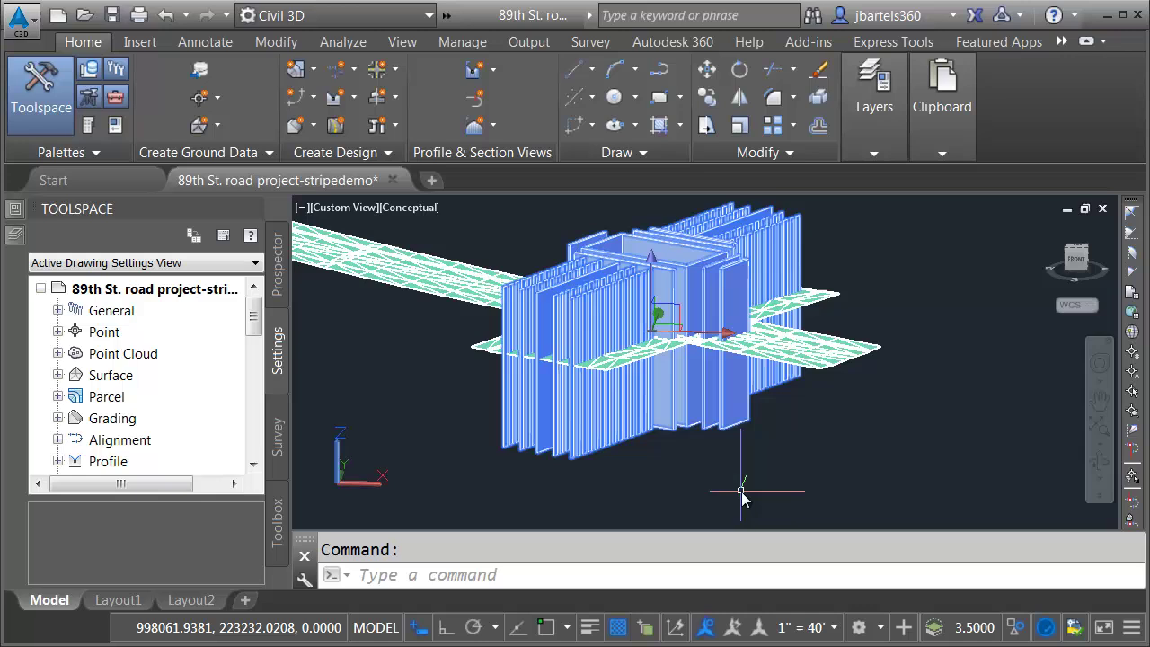
# Run INTERFERE between the road surface and the unioned stripe solid, finding one interfering pair
pyautogui.press('Escape')
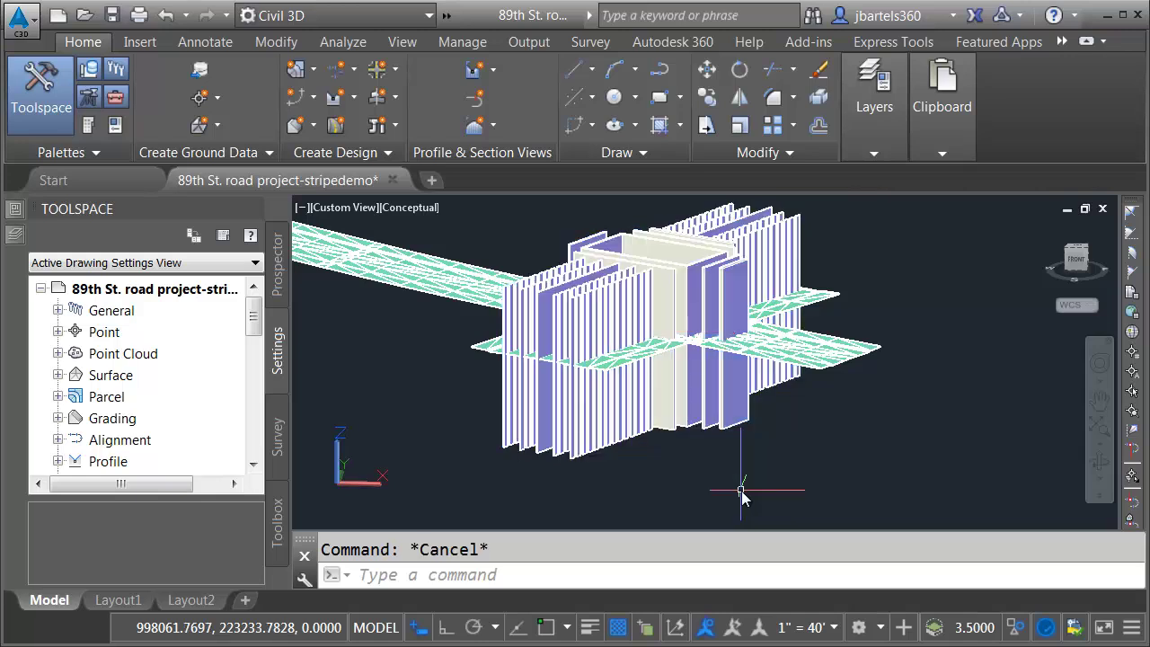
pyautogui.write('int')
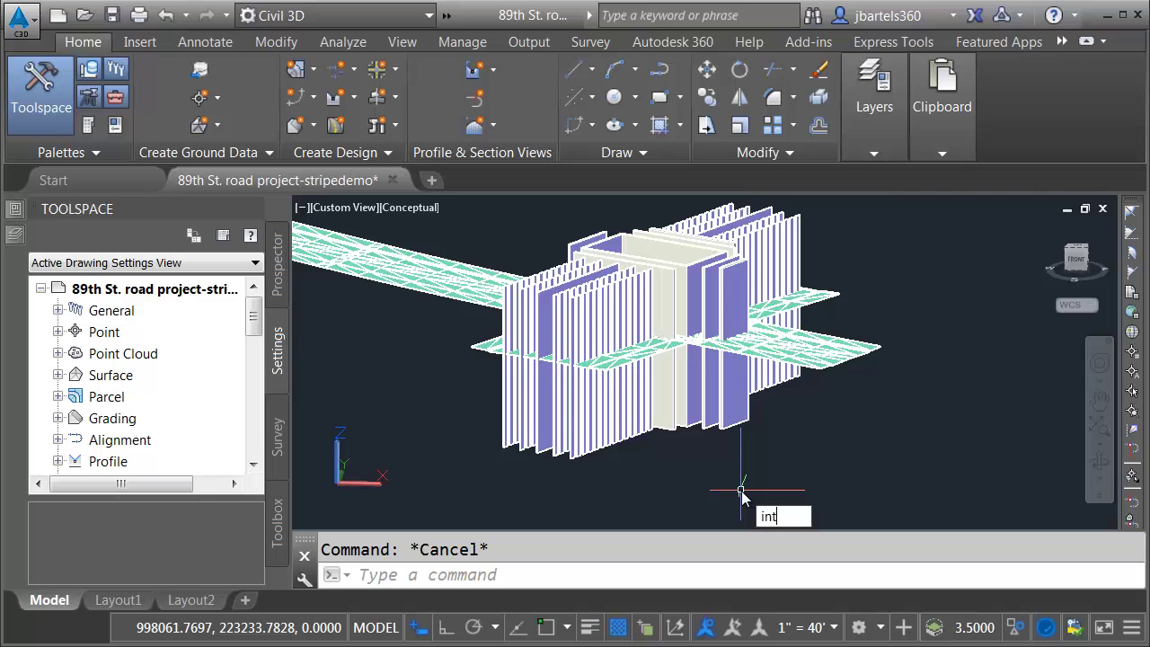
pyautogui.write('erfere')
pyautogui.press('Return')
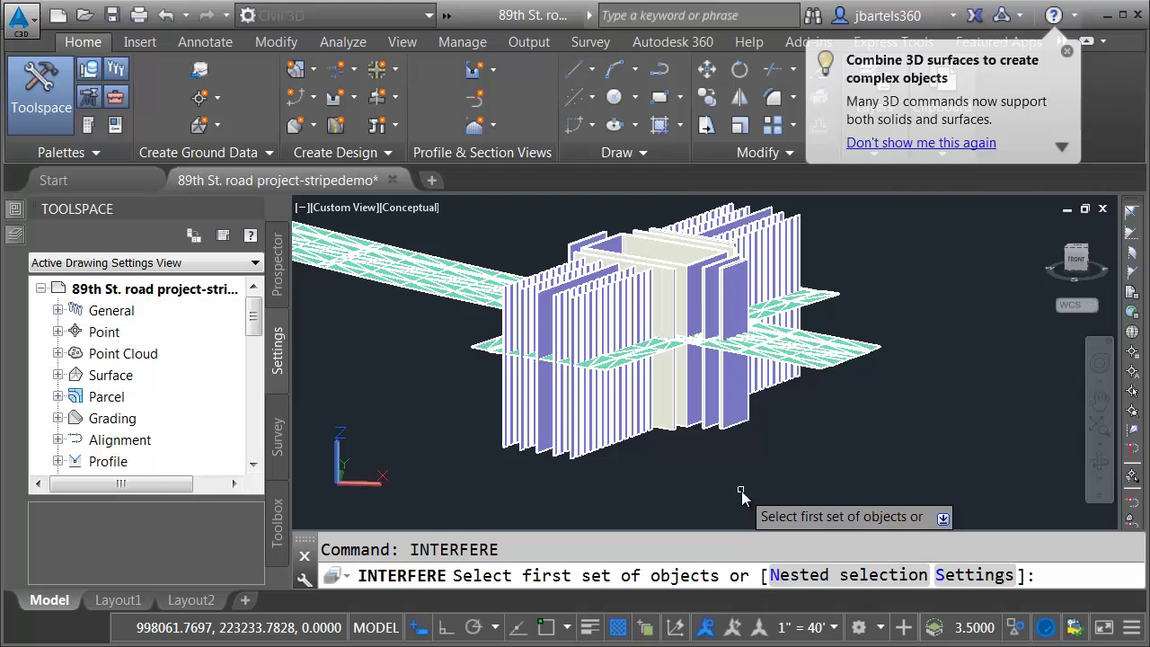
pyautogui.click(849, 357)
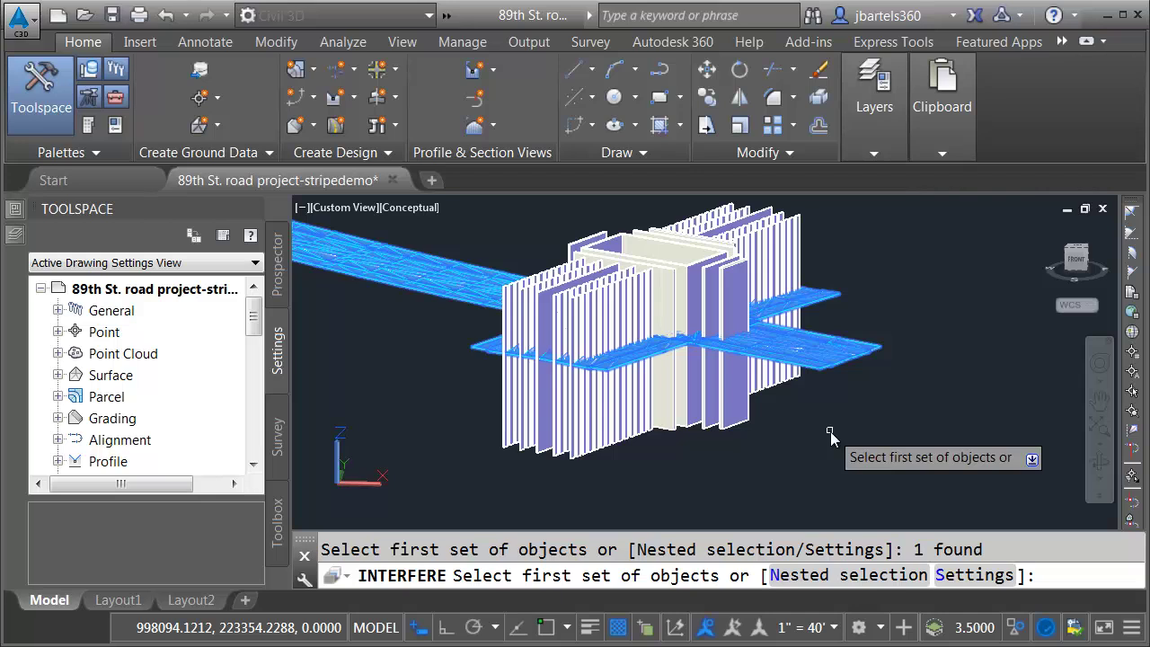
pyautogui.press('Return')
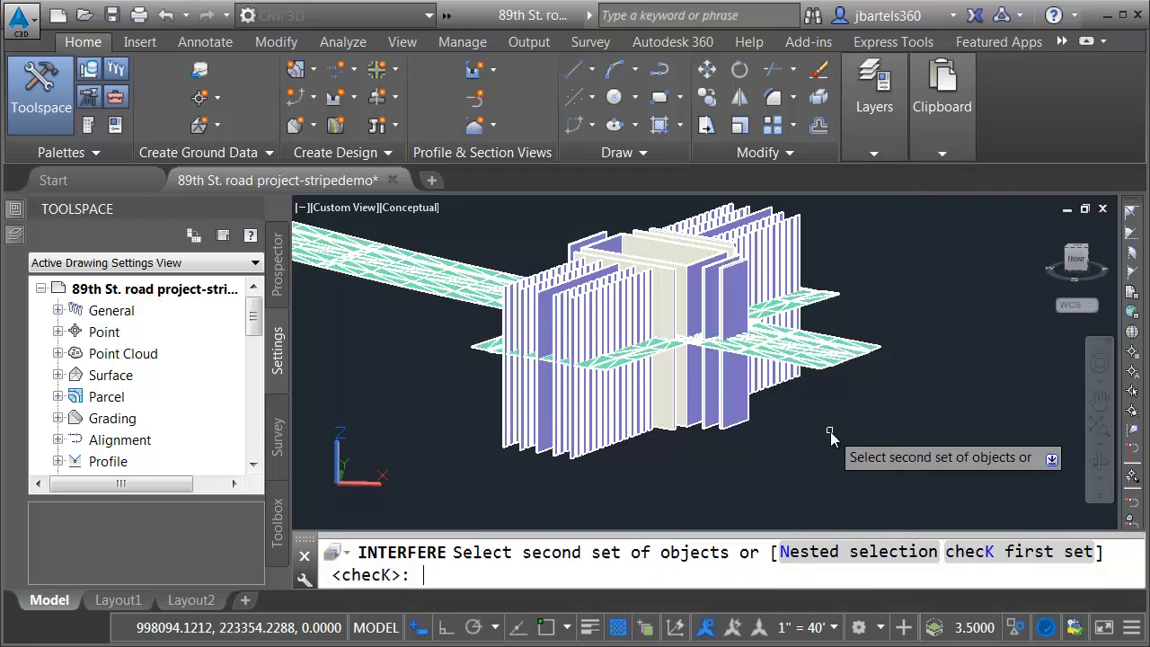
pyautogui.click(748, 419)
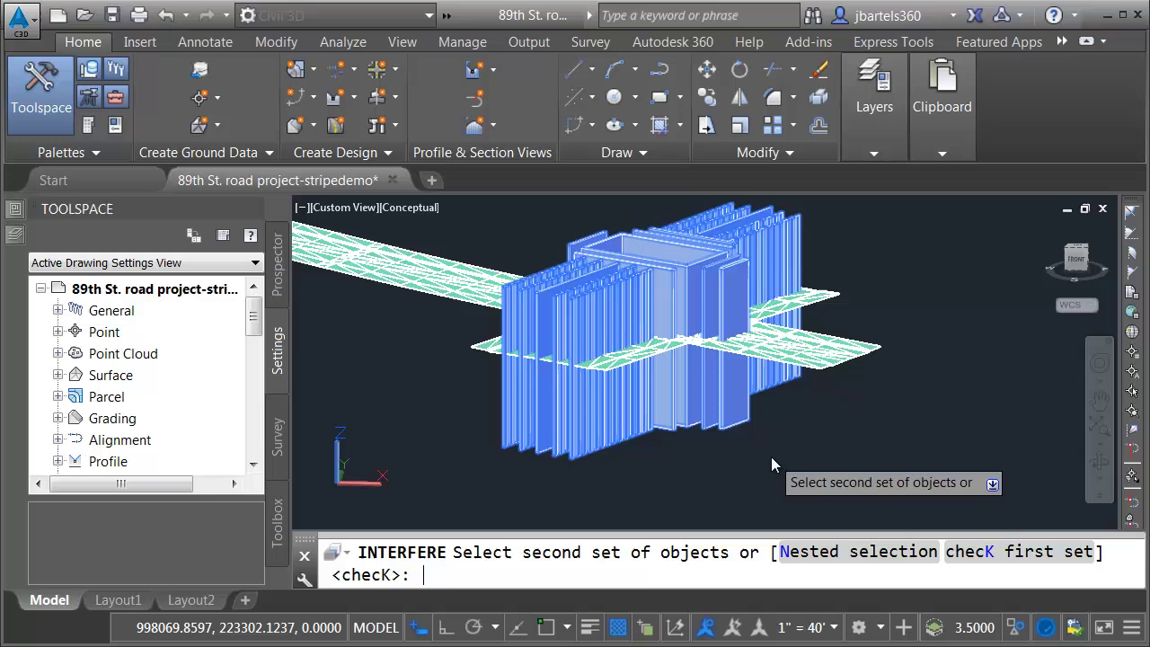
pyautogui.press('Return')
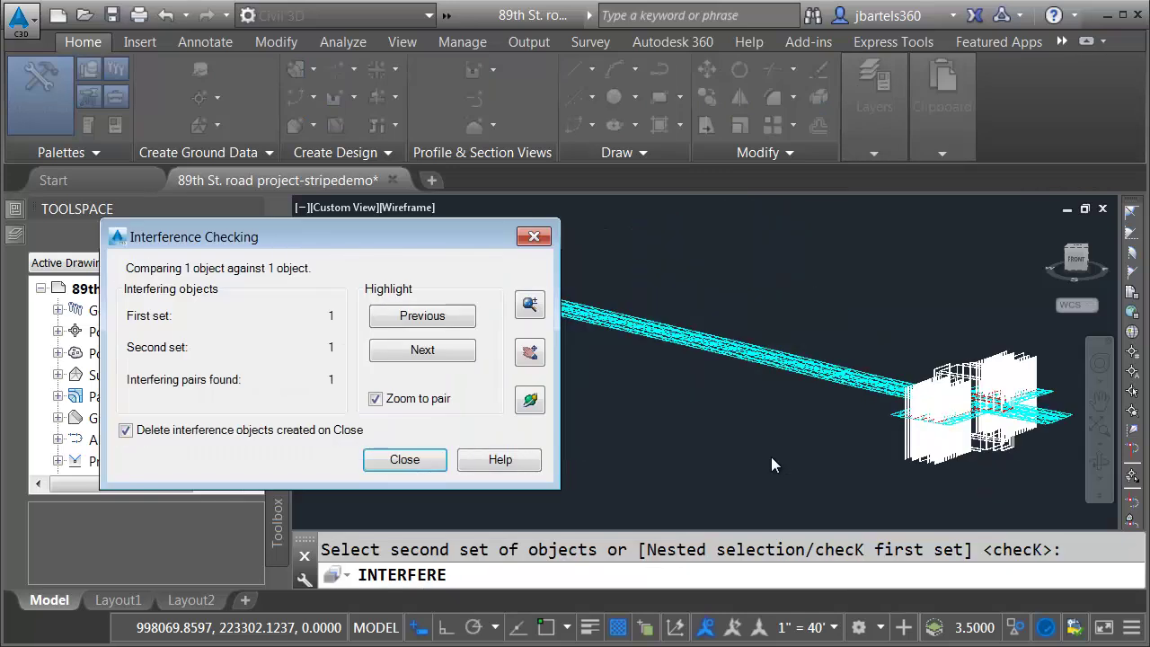
# Inspect the interfering pair, turn off deleting interference objects, and close the check
pyautogui.click(529, 307)
pyautogui.scroll(3, 989, 409)
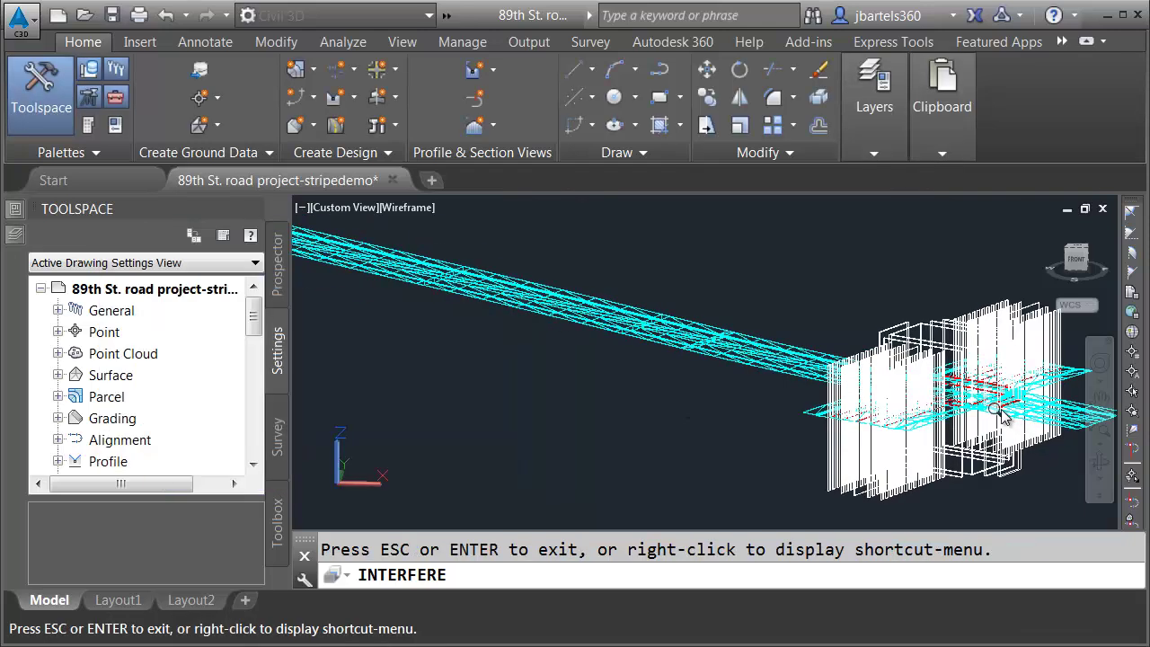
pyautogui.scroll(5, 989, 414)
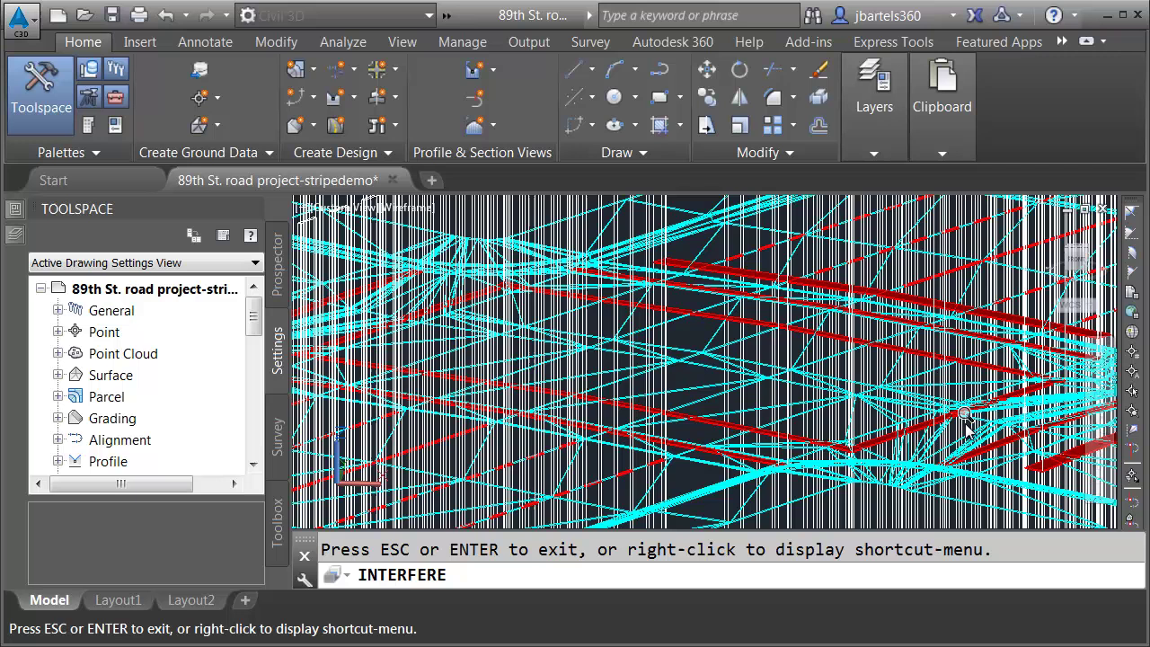
pyautogui.scroll(-2, 877, 393)
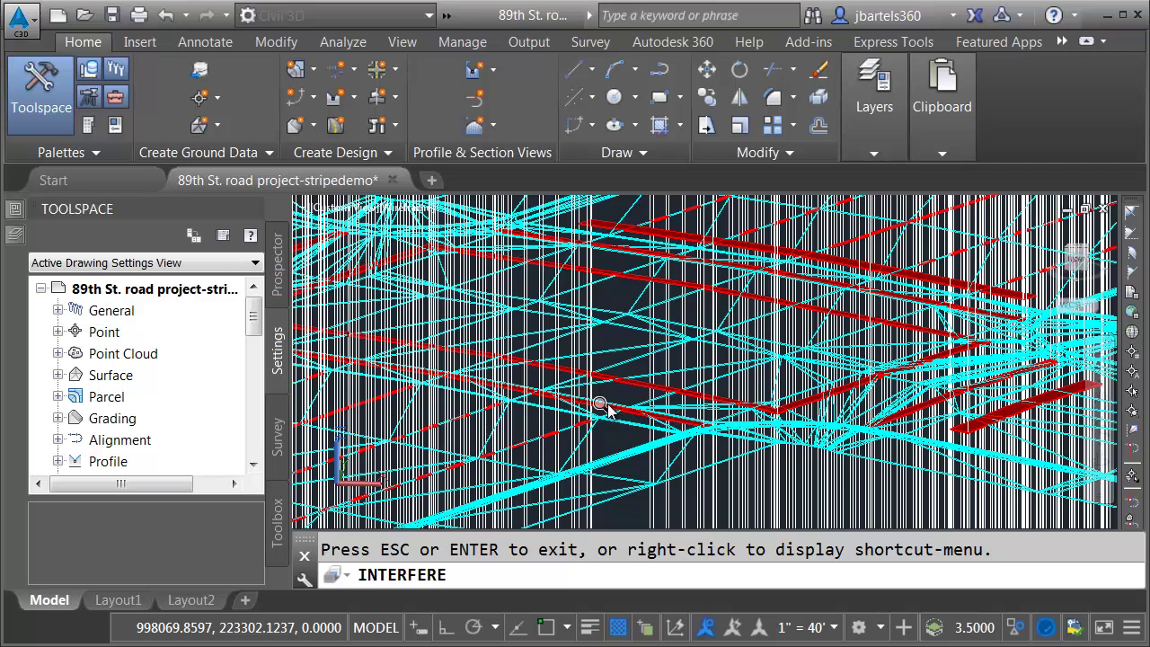
pyautogui.press('Return')
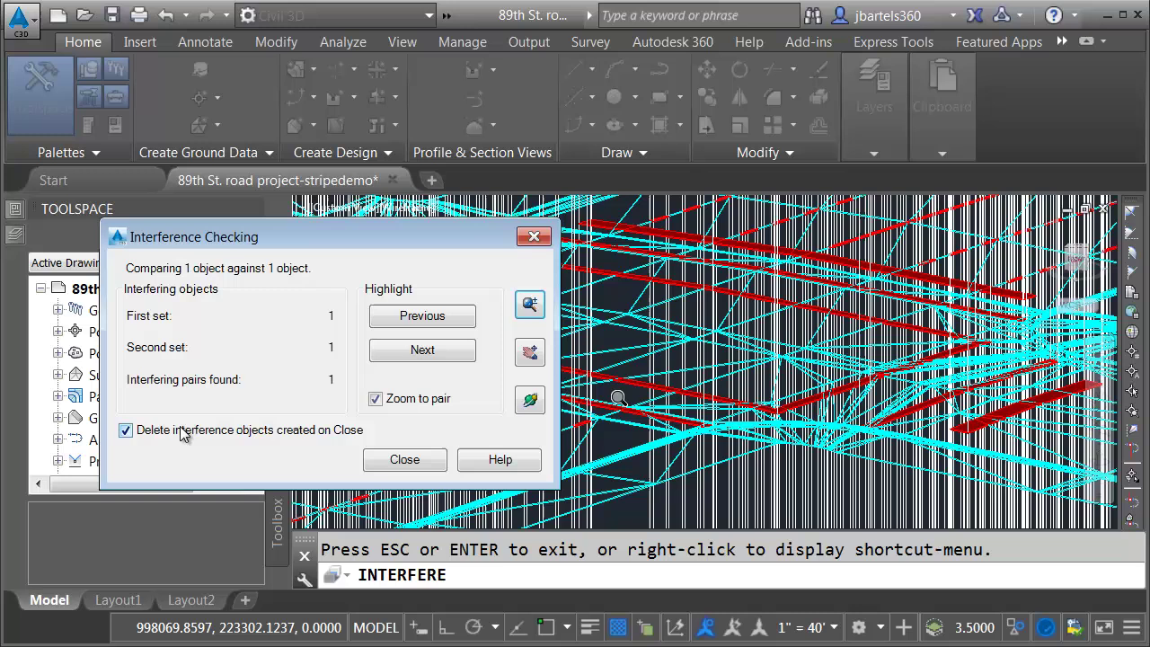
pyautogui.click(126, 431)
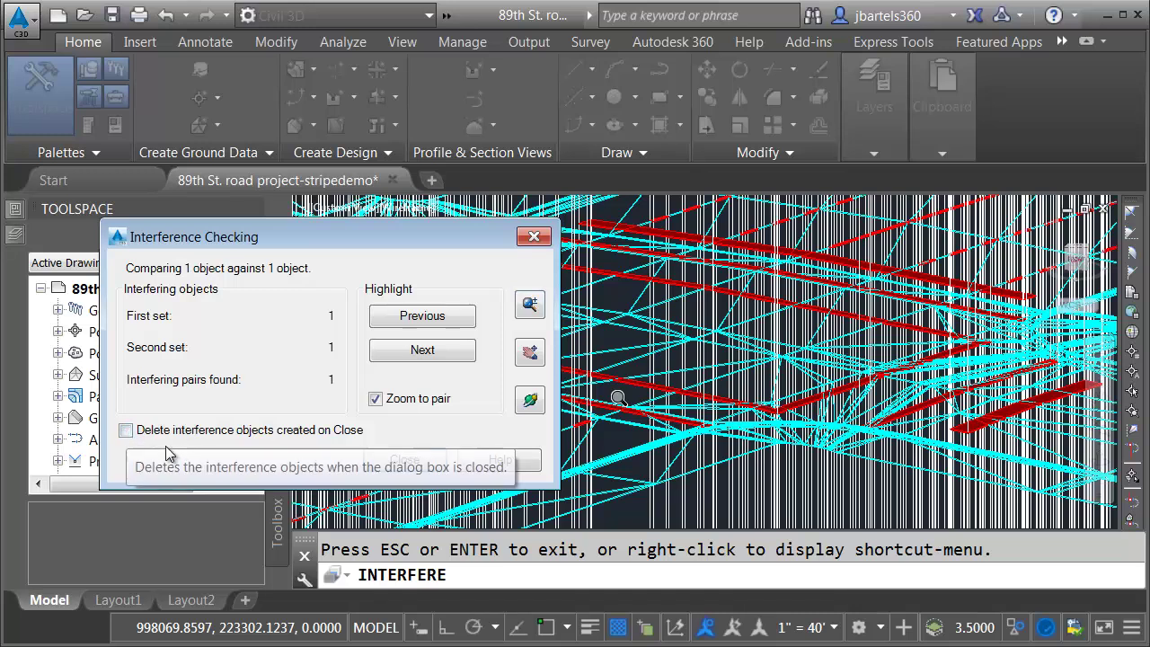
pyautogui.click(393, 460)
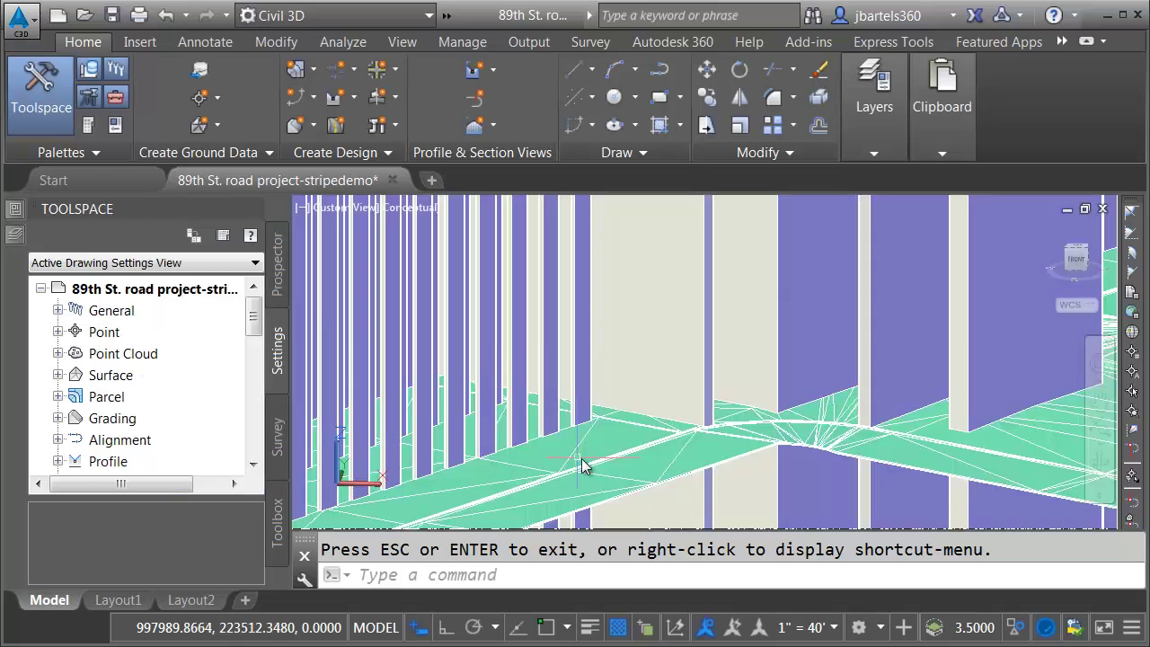
# Erase the road surface and tall stripe solid, keeping only the thin white stripe pieces
pyautogui.press('Escape')
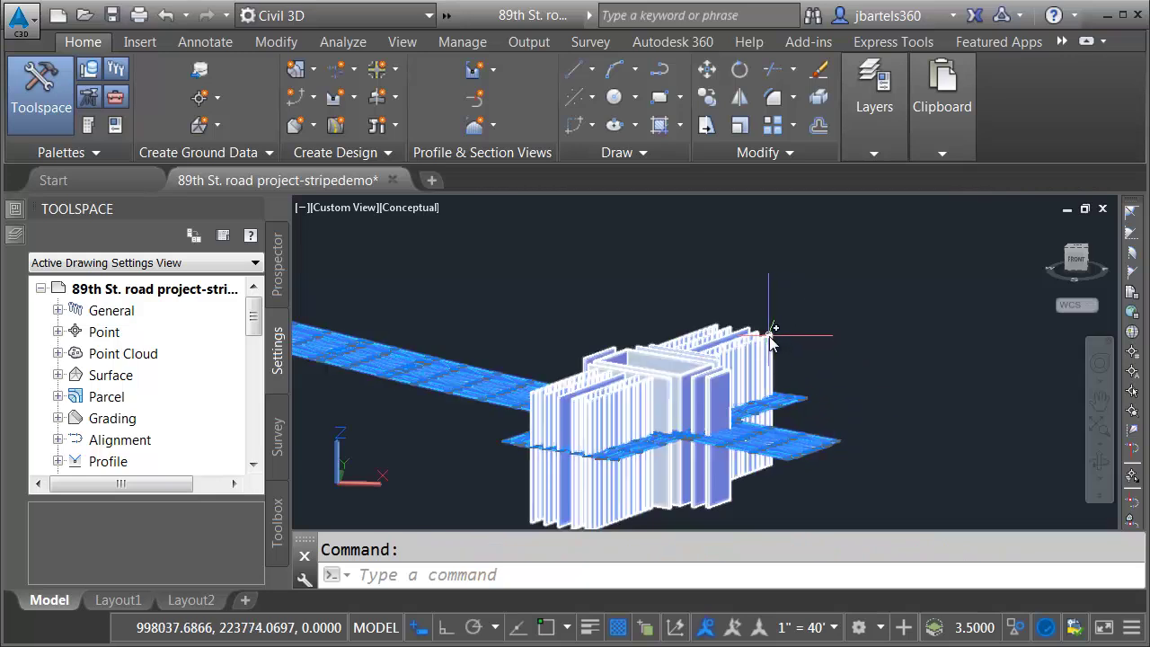
pyautogui.click(794, 324)
pyautogui.press('Delete')
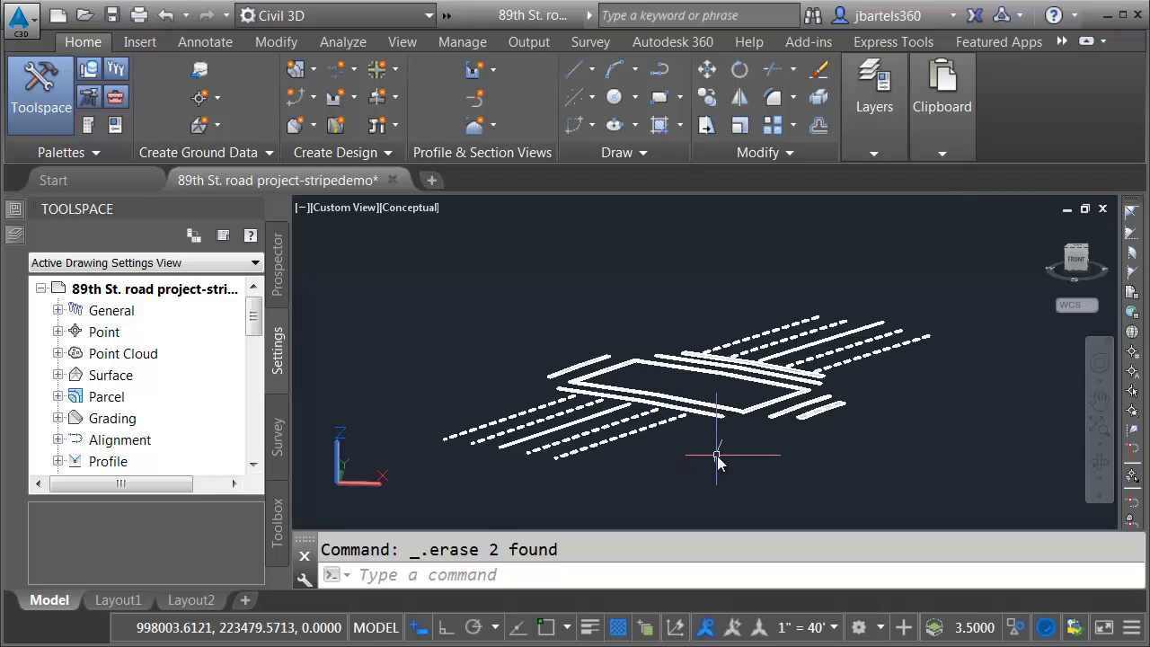
pyautogui.moveTo(717, 458)
pyautogui.mouseDown(button='middle')
pyautogui.moveTo(580, 442)
pyautogui.moveTo(594, 450)
pyautogui.mouseUp(button='middle')
# Open the Materials Browser with RMAT, toggle the Plastic library view, and start a search
pyautogui.write('rmat')
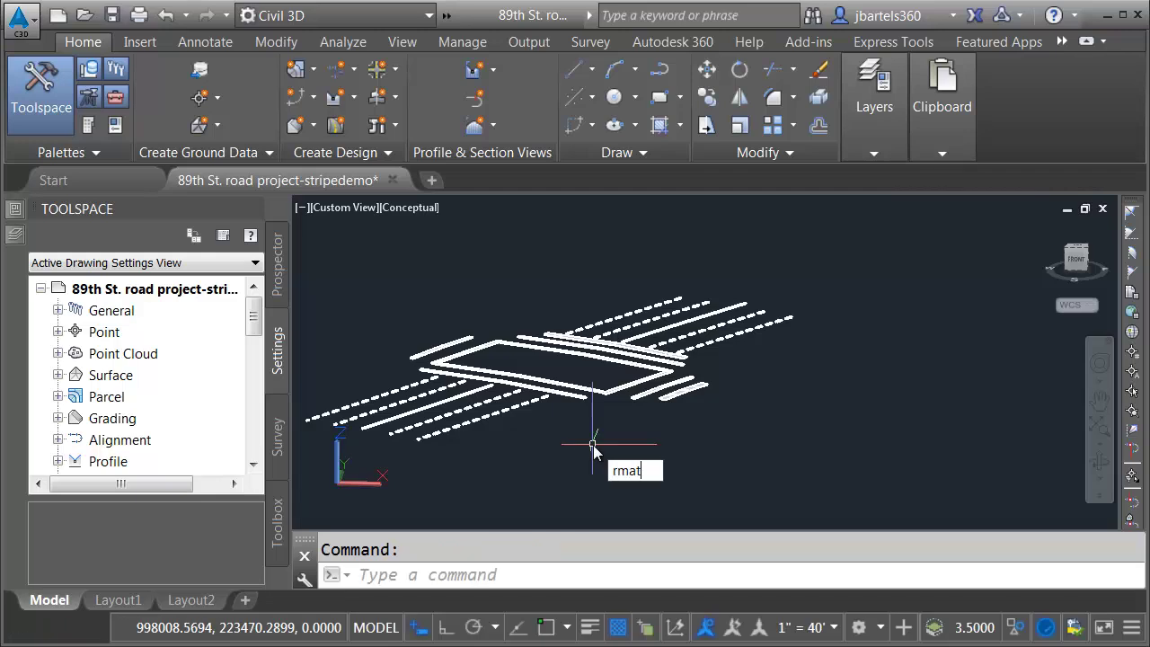
pyautogui.press('Return')
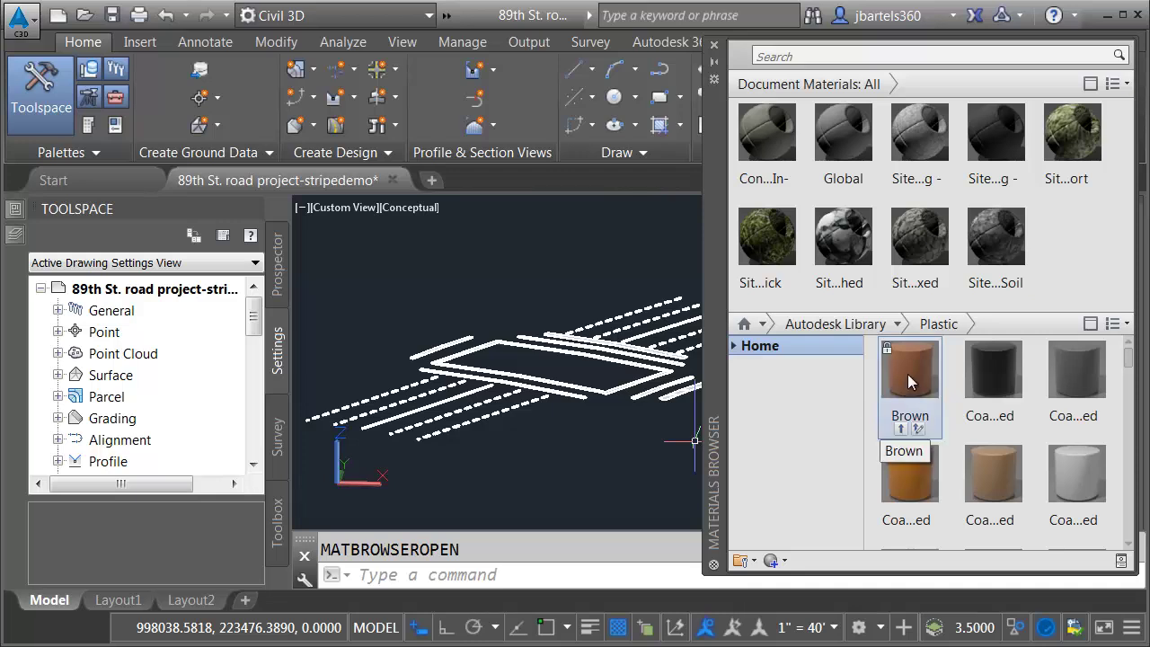
pyautogui.click(1122, 324)
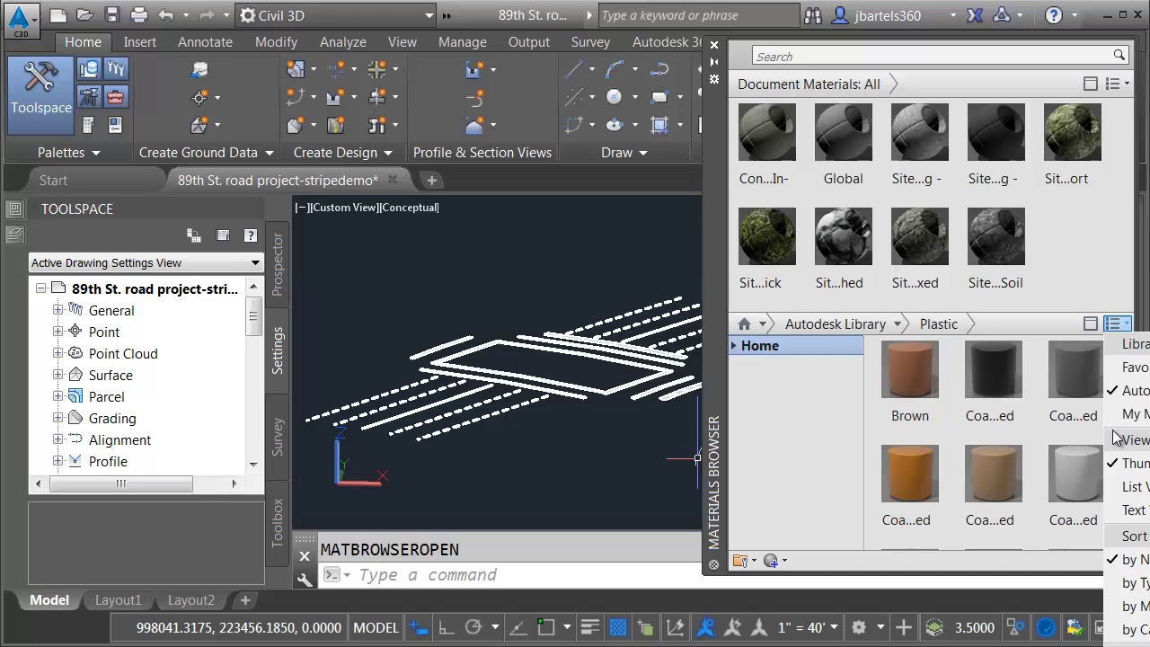
pyautogui.click(1118, 488)
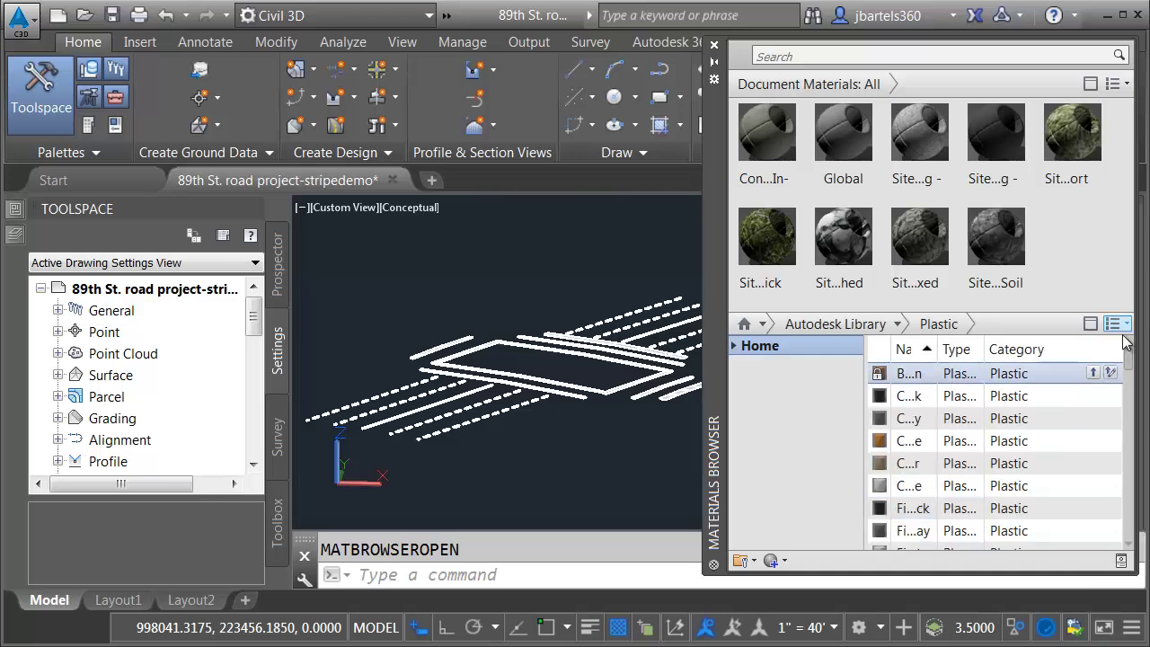
pyautogui.click(1121, 324)
pyautogui.click(1123, 463)
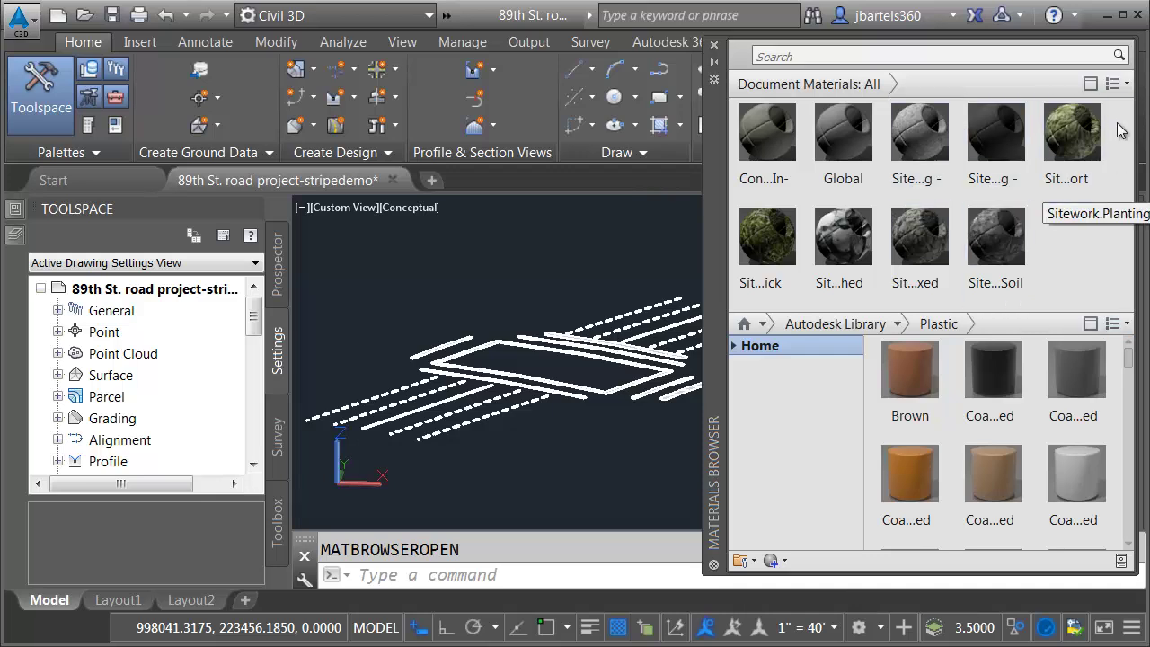
pyautogui.click(1126, 84)
pyautogui.click(1091, 89)
pyautogui.click(812, 56)
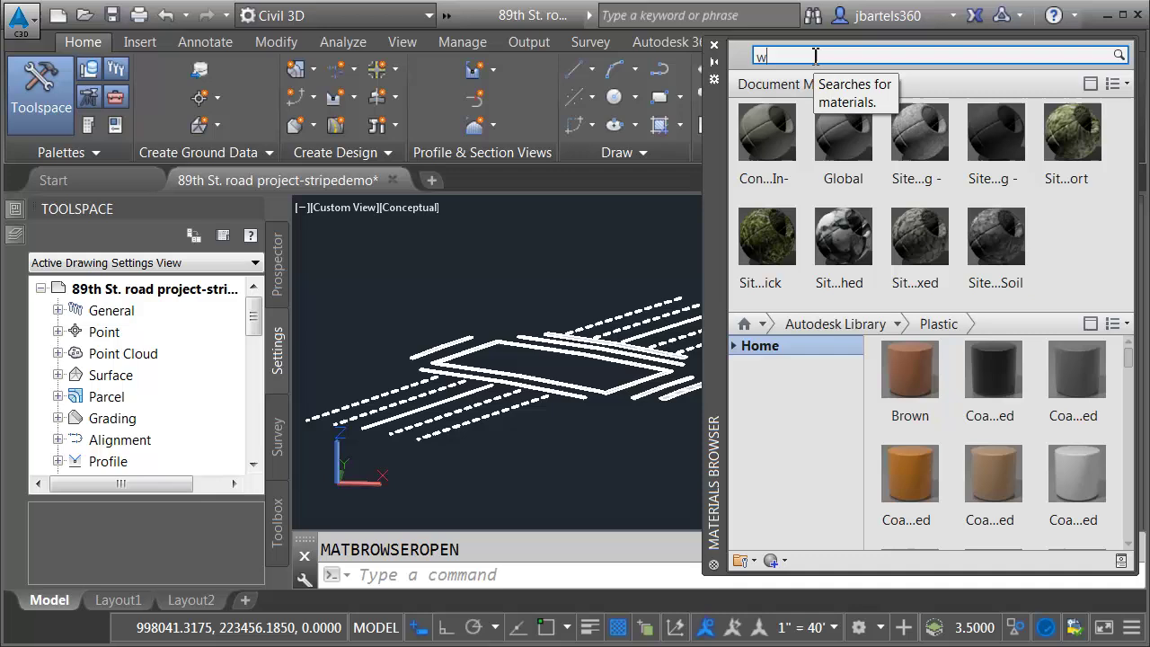
# Search 'white', apply PVC - White to the striping solid, and close the Materials Browser
pyautogui.write('white')
pyautogui.press('Return')
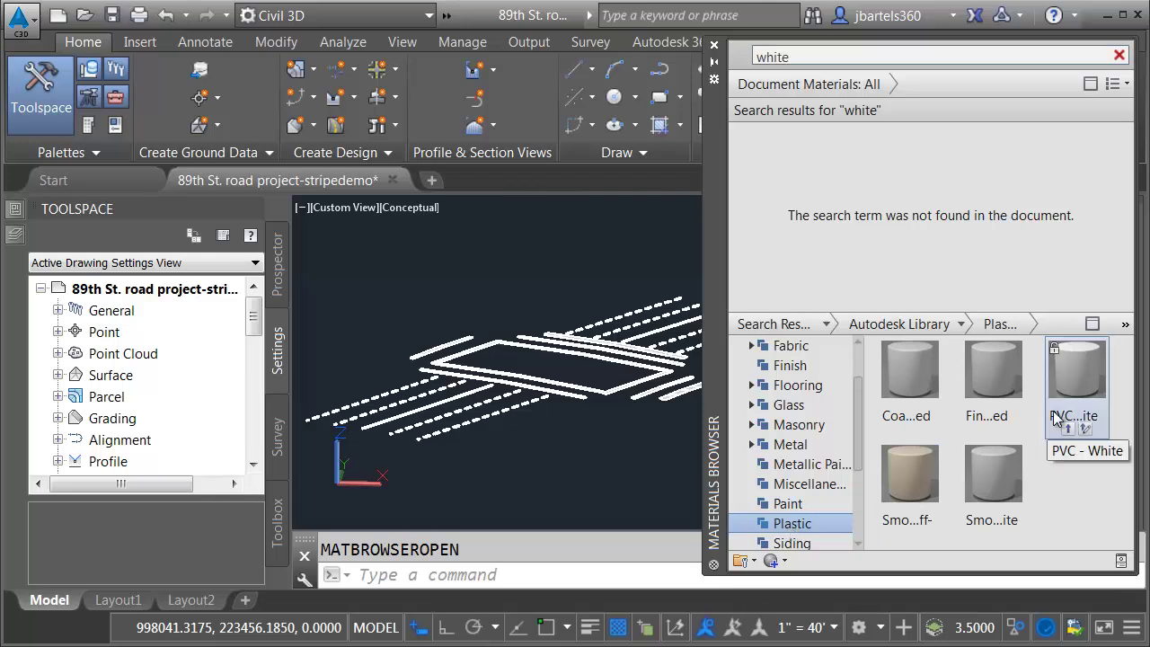
pyautogui.moveTo(1053, 411); pyautogui.dragTo(905, 182)
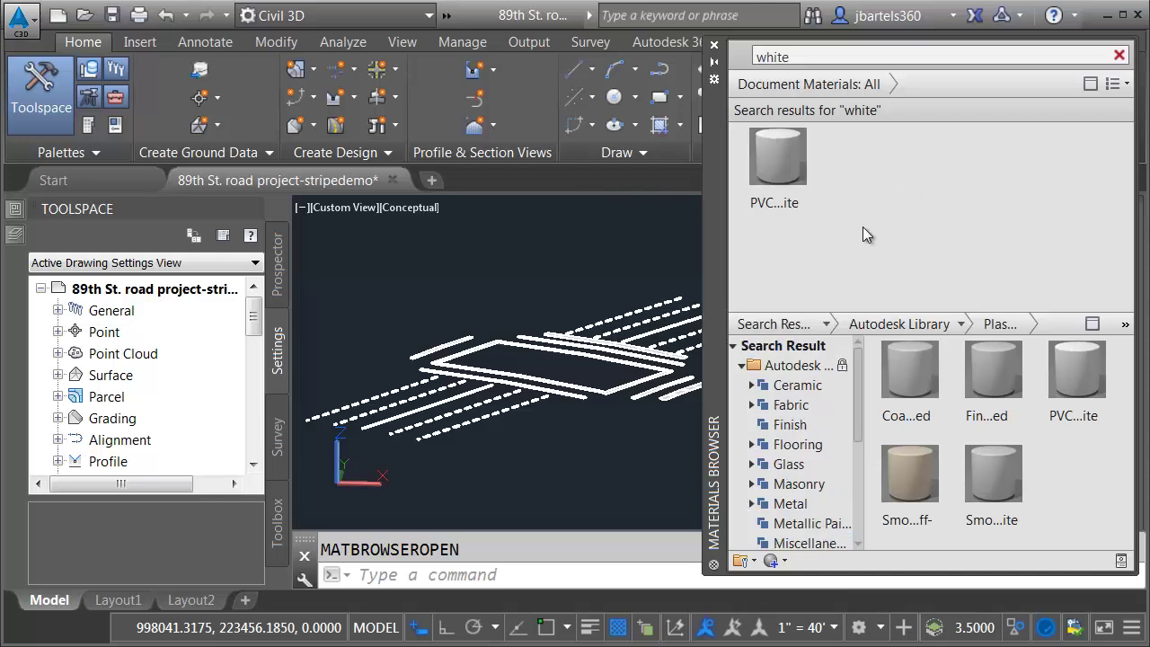
pyautogui.moveTo(778, 160); pyautogui.dragTo(587, 362)
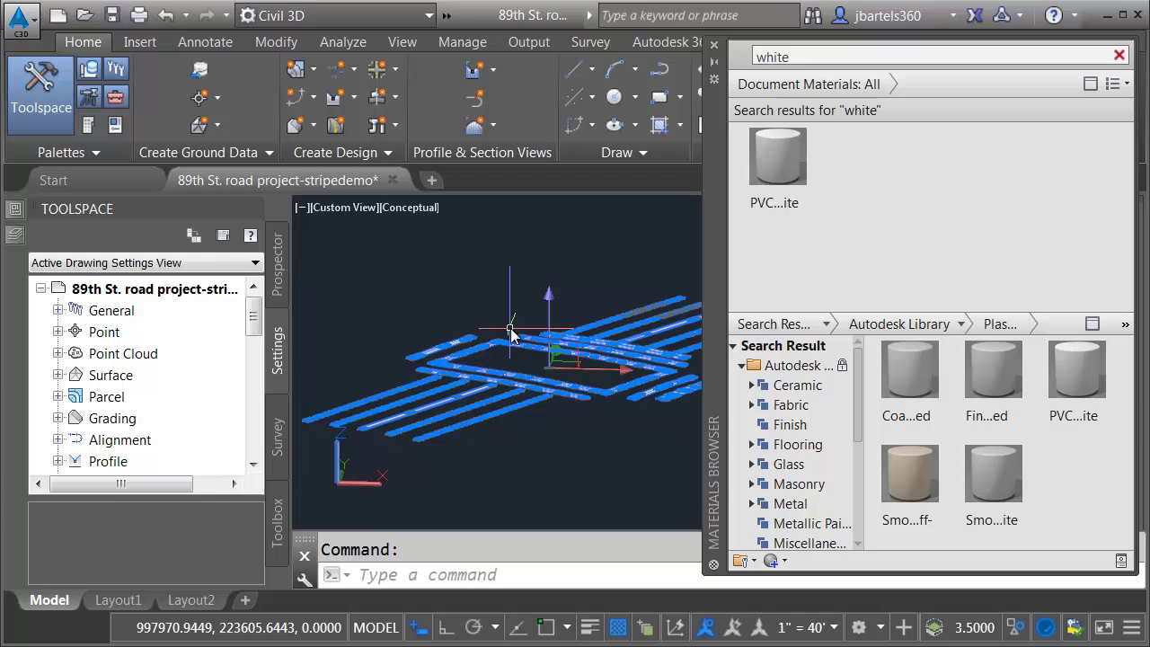
pyautogui.moveTo(15, 214)
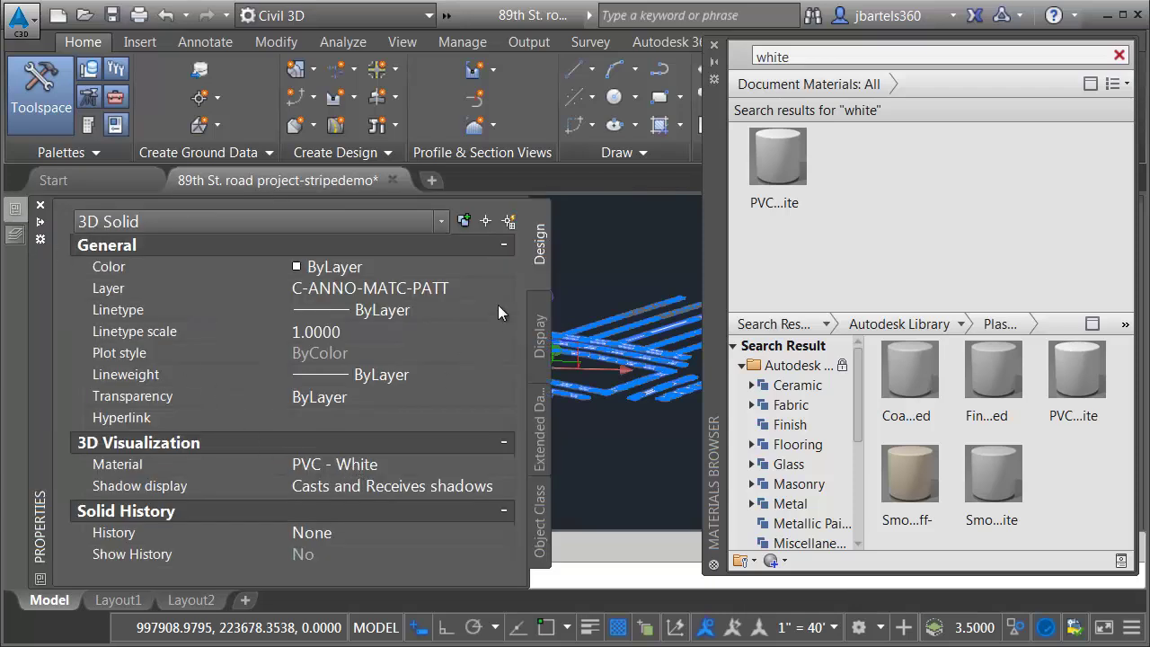
pyautogui.press('Escape')
pyautogui.click(715, 45)
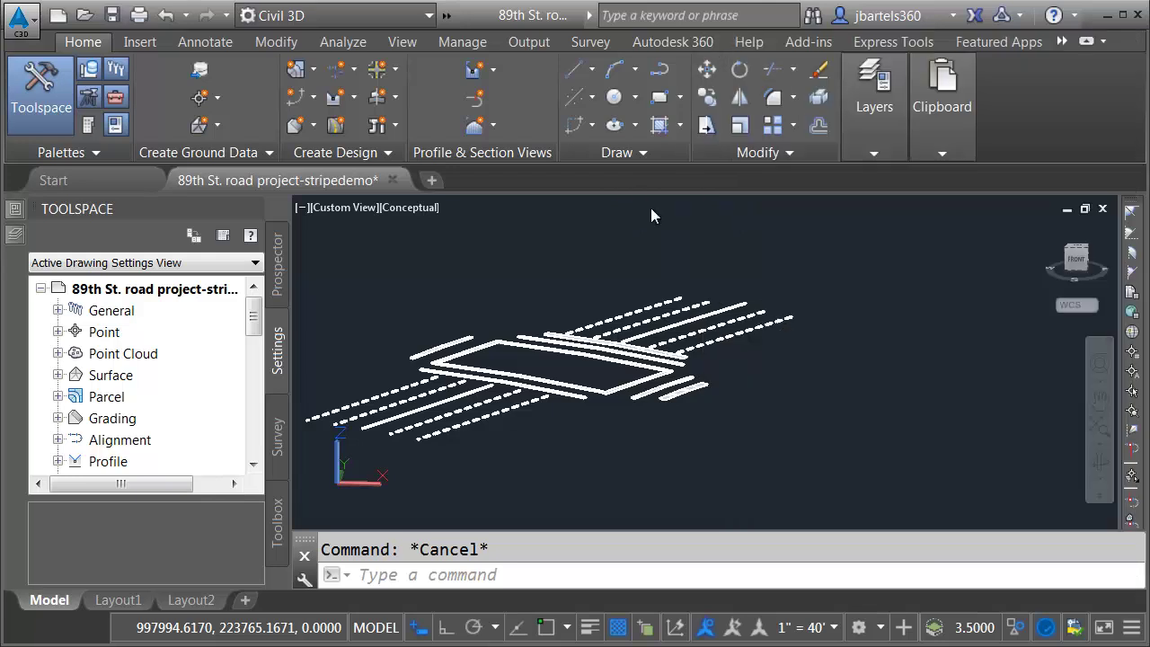
pyautogui.moveTo(585, 276); pyautogui.dragTo(716, 296, button='middle')
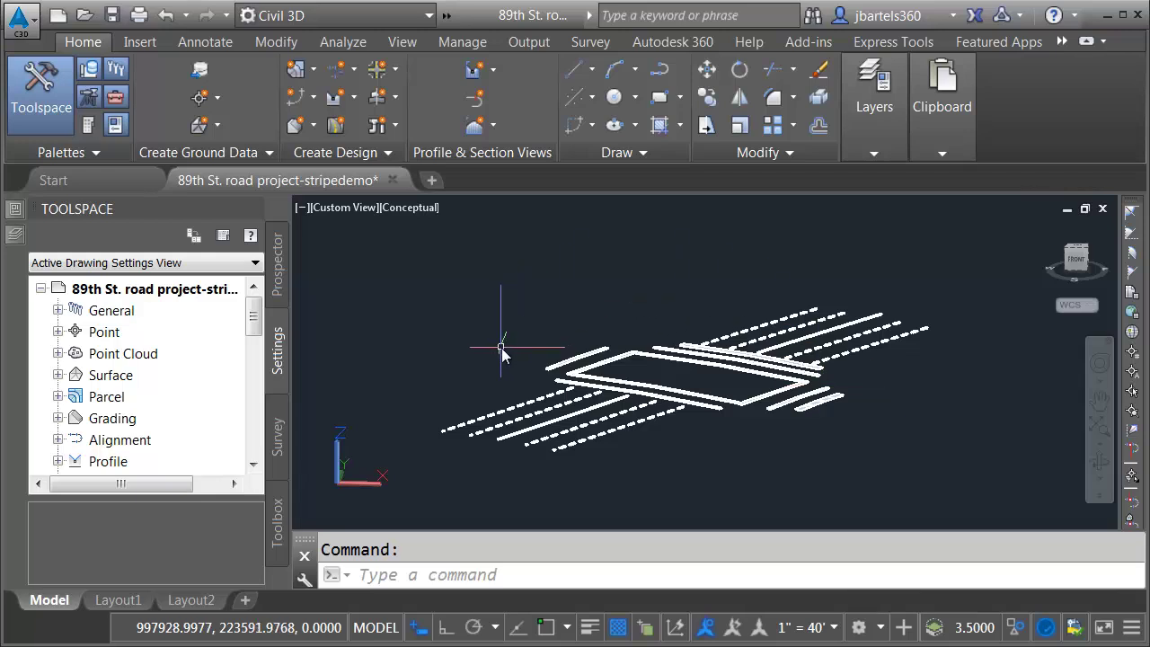
# Start an FBX export saved to the Desktop with the file name changed to 'intersection'
pyautogui.press('Escape')
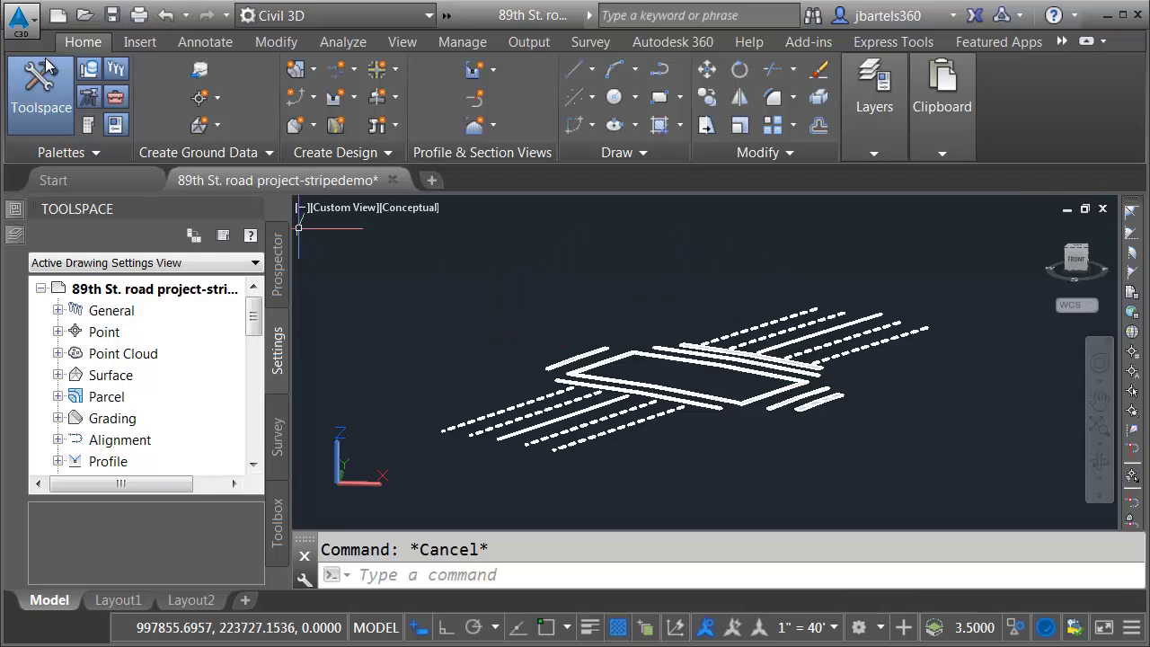
pyautogui.click(19, 17)
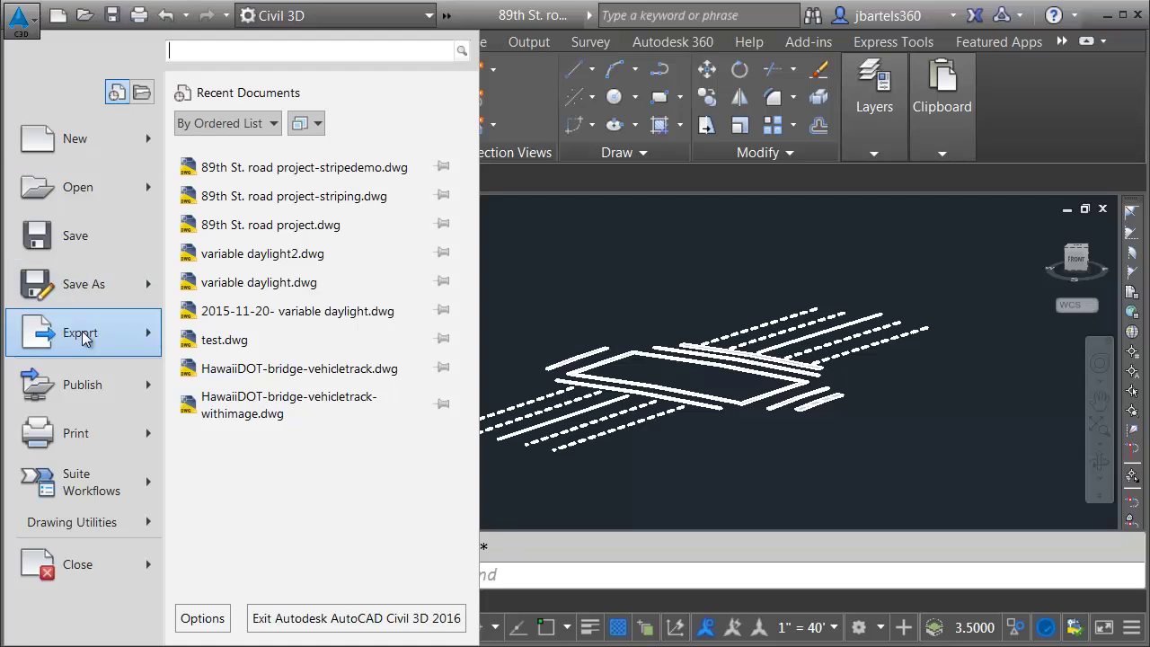
pyautogui.moveTo(85, 331)
pyautogui.moveTo(314, 581)
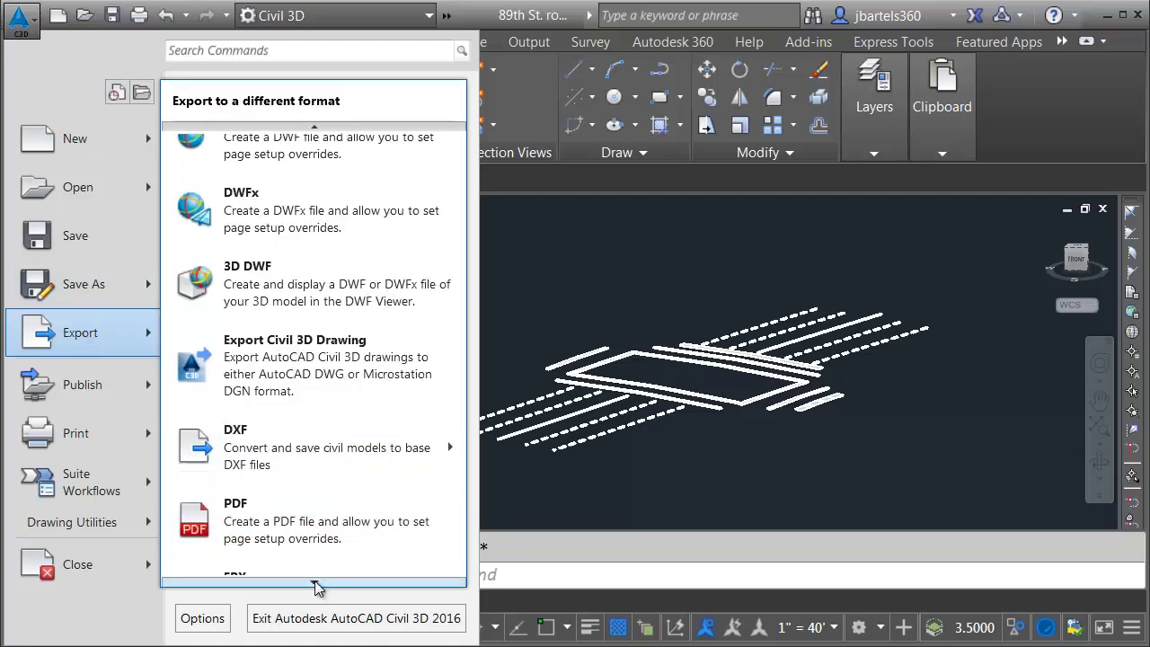
pyautogui.click(265, 416)
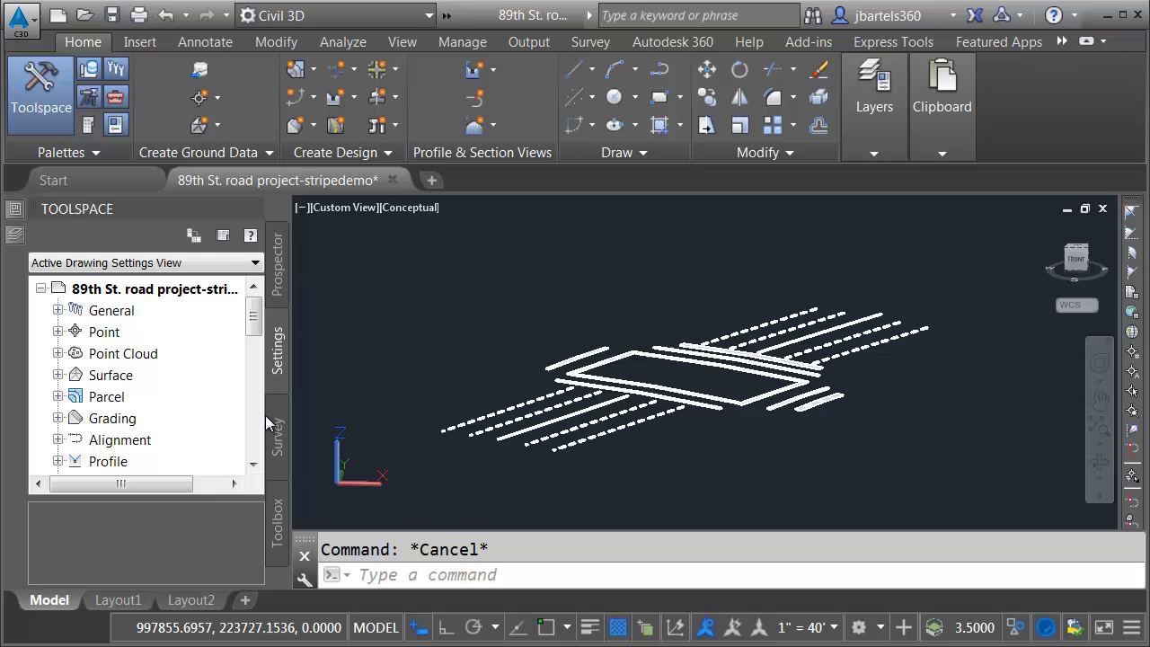
pyautogui.click(221, 435)
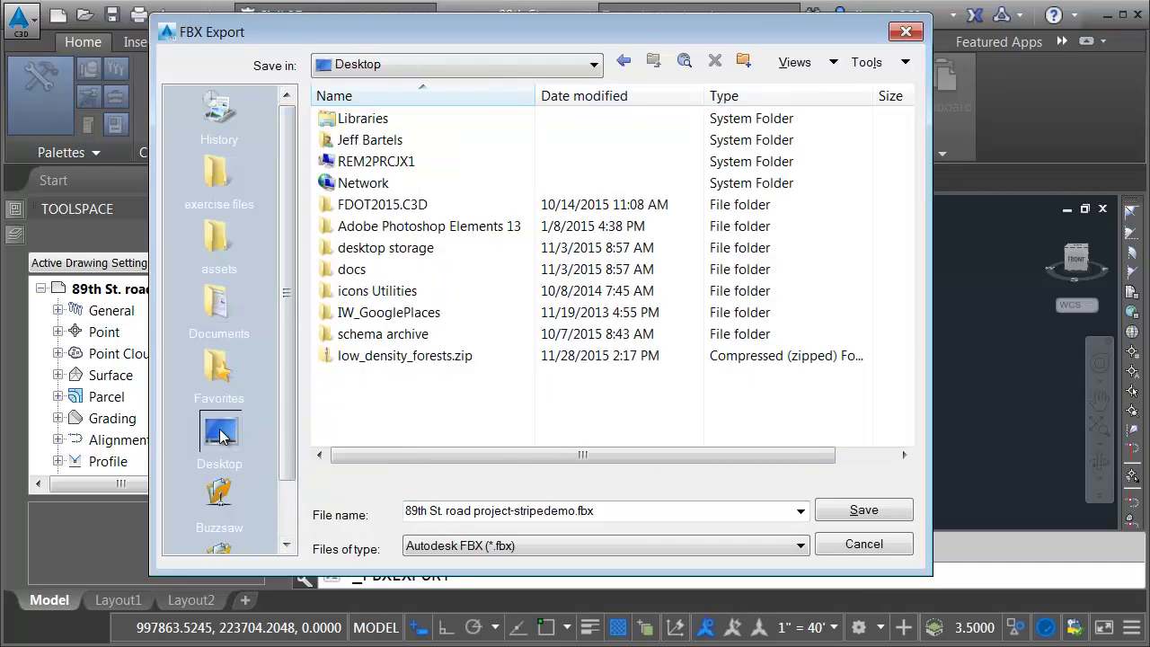
pyautogui.click(496, 511)
pyautogui.moveTo(577, 511); pyautogui.dragTo(414, 512)
pyautogui.write('intersection stripes')
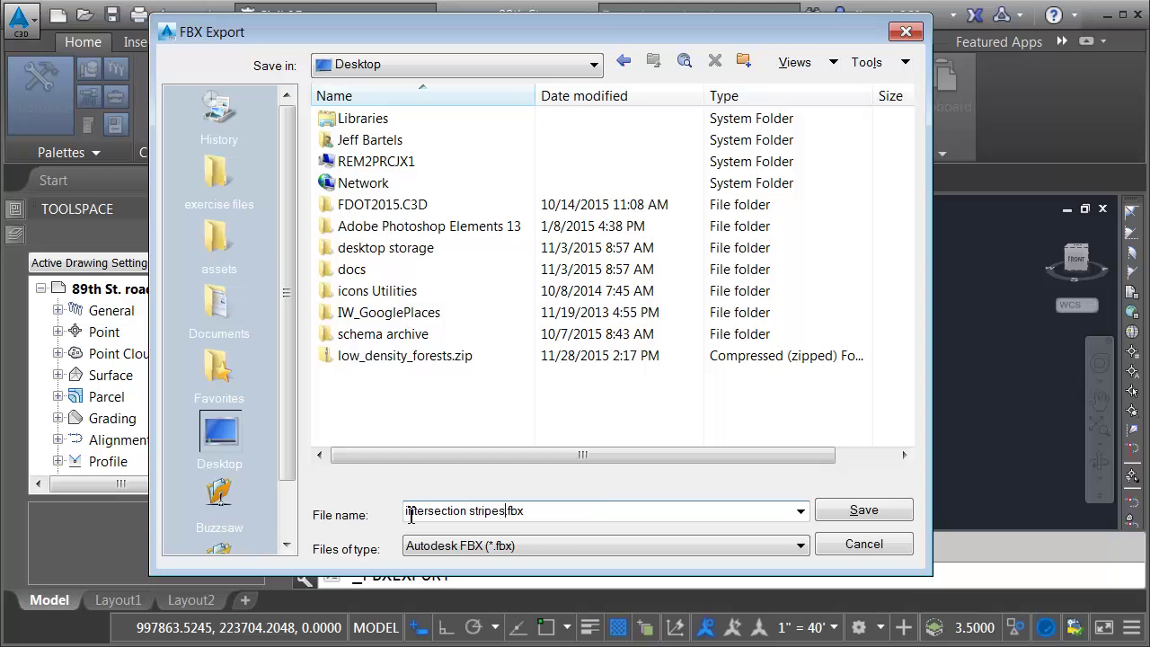
pyautogui.press('Return')
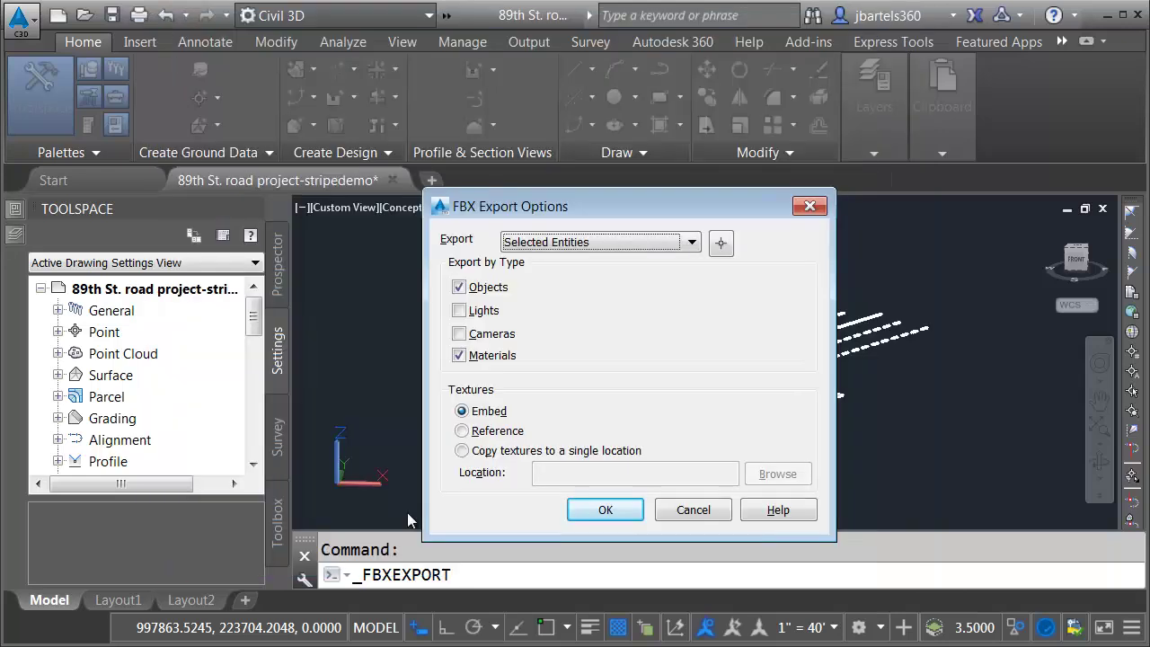
# Select the striping solid as the export object and confirm the FBX options
pyautogui.click(724, 245)
pyautogui.click(744, 330)
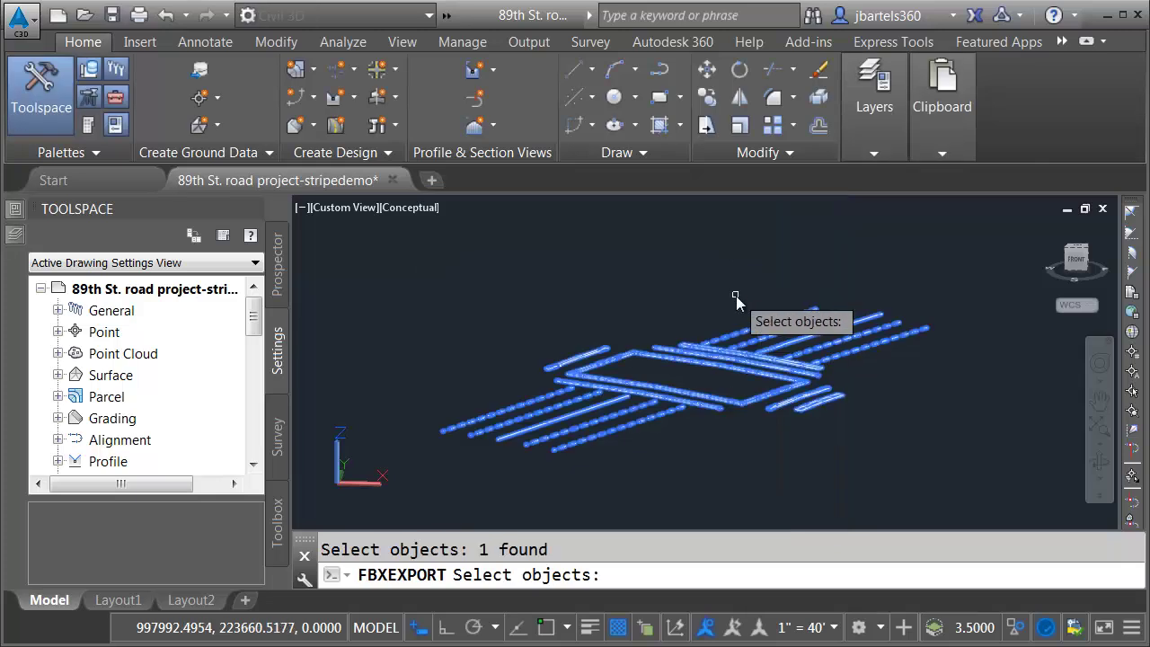
pyautogui.press('Return')
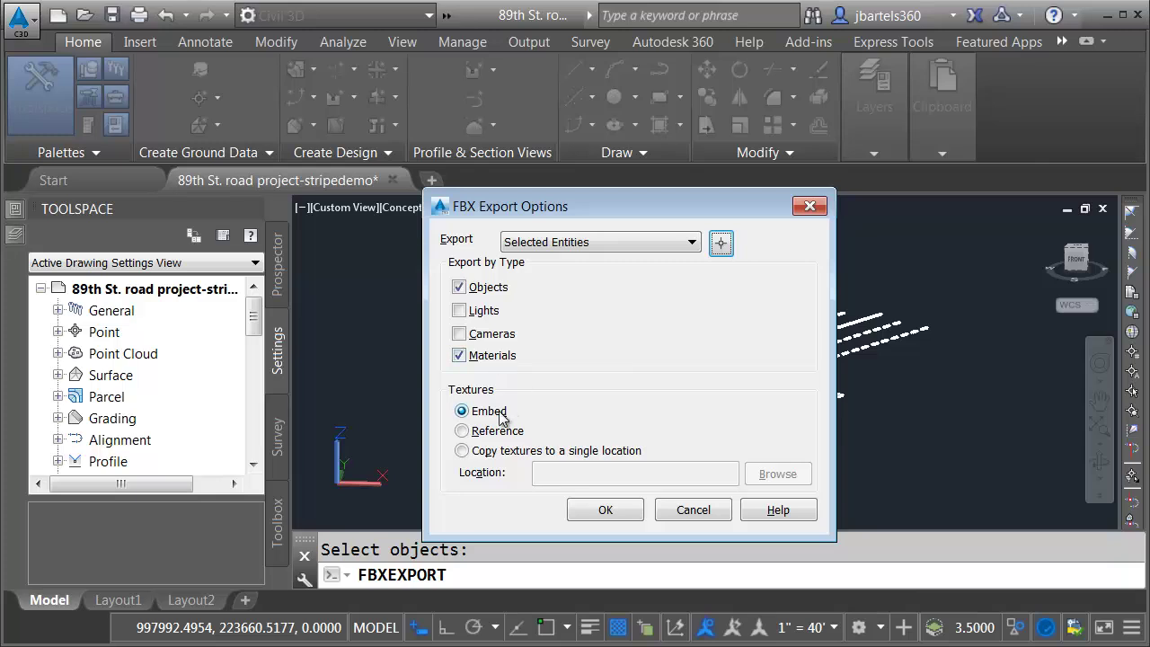
pyautogui.click(603, 510)
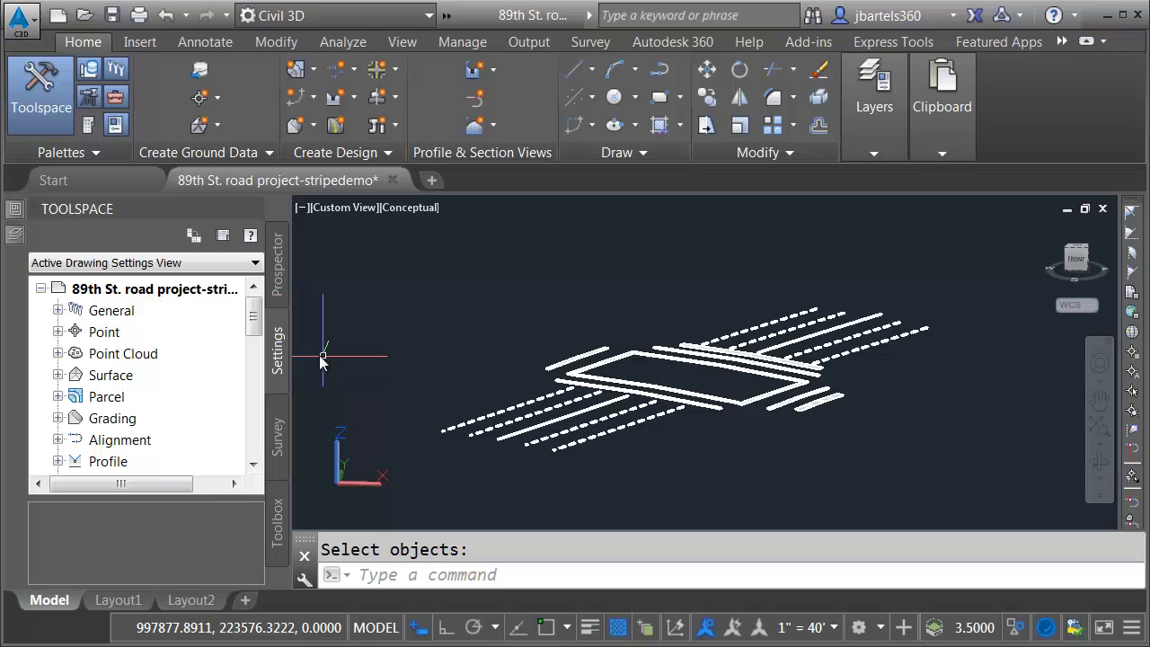
# Check the drawing settings to confirm the NY83-LIF Long Island coordinate system
pyautogui.rightClick(179, 291)
pyautogui.click(261, 297)
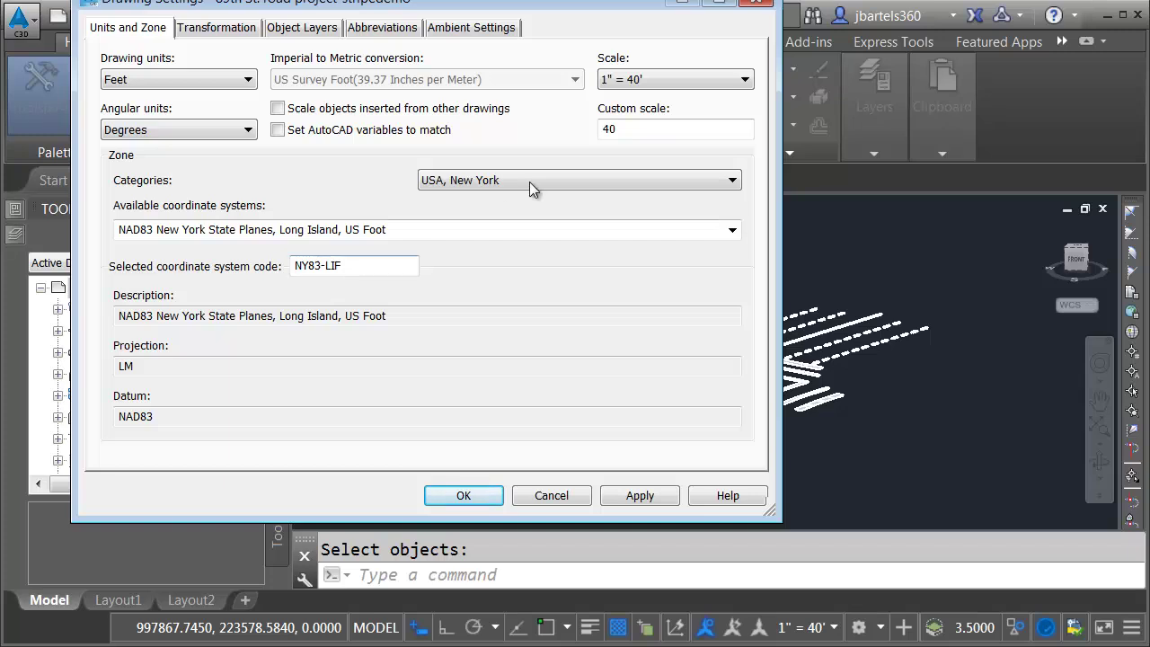
pyautogui.click(756, 6)
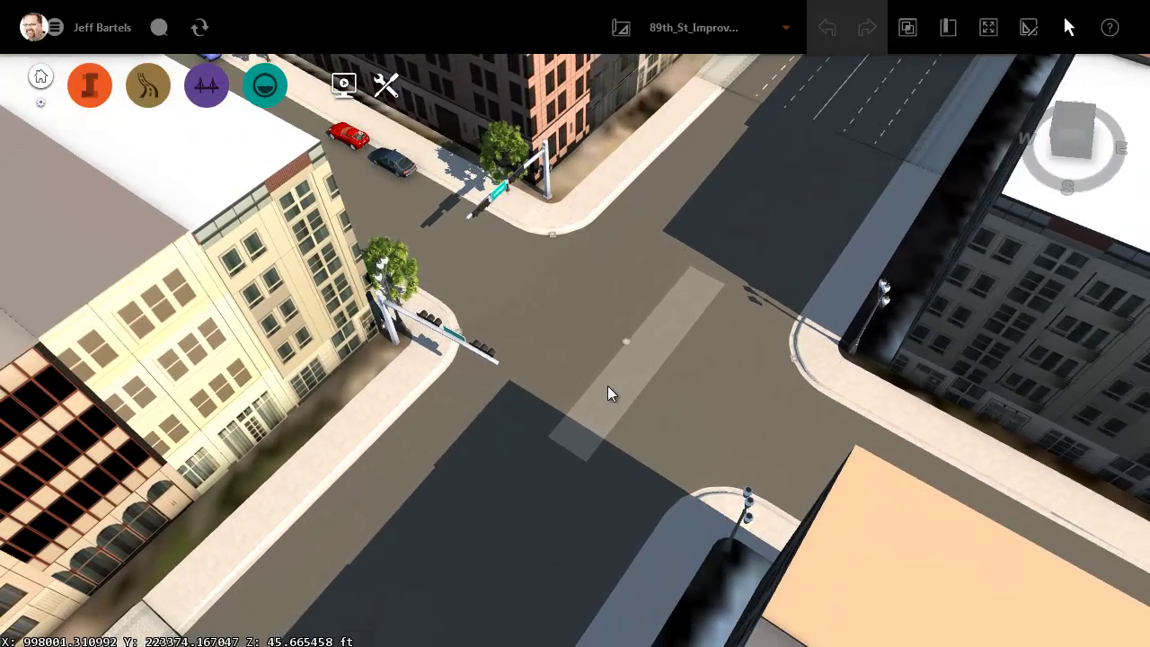
# Drag intersection stripes.fbx from the Desktop in Windows Explorer into the InfraWorks model
pyautogui.press('super+e')
pyautogui.scroll(3, 563, 270)
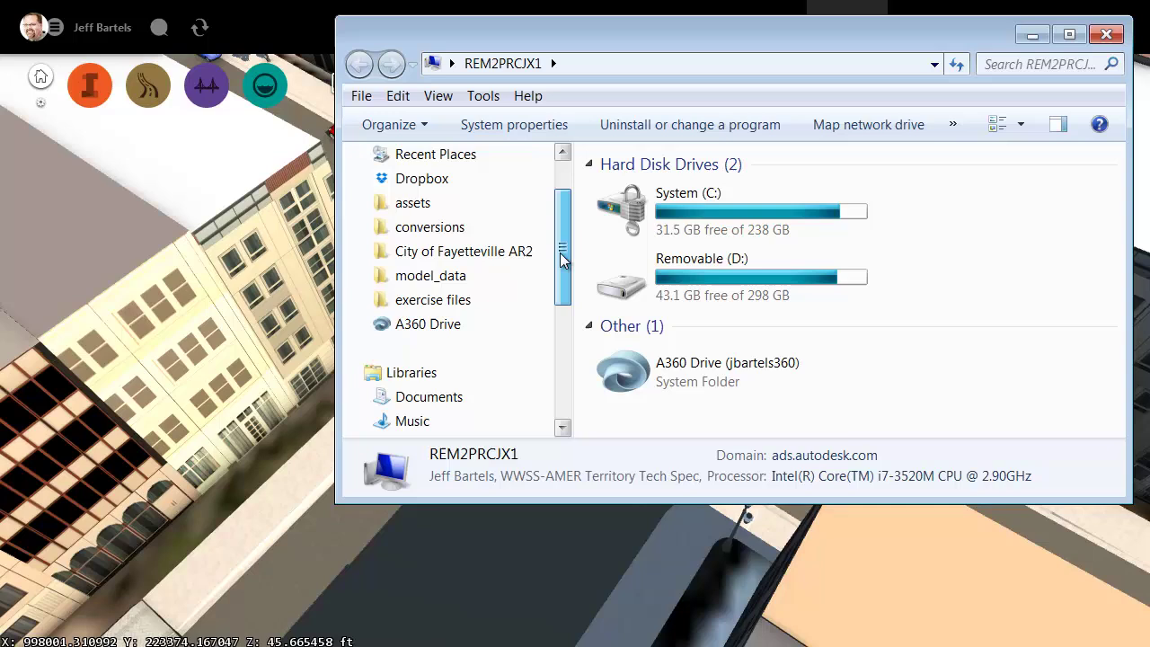
pyautogui.click(446, 195)
pyautogui.scroll(-5, 983, 199)
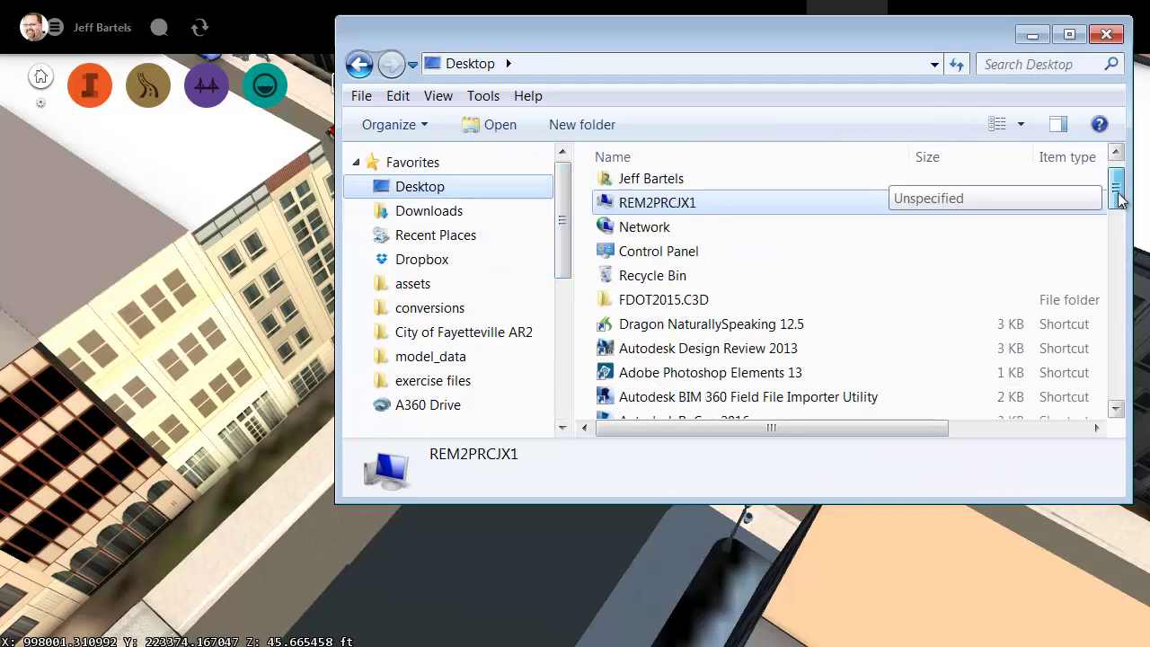
pyautogui.scroll(-3, 1127, 358)
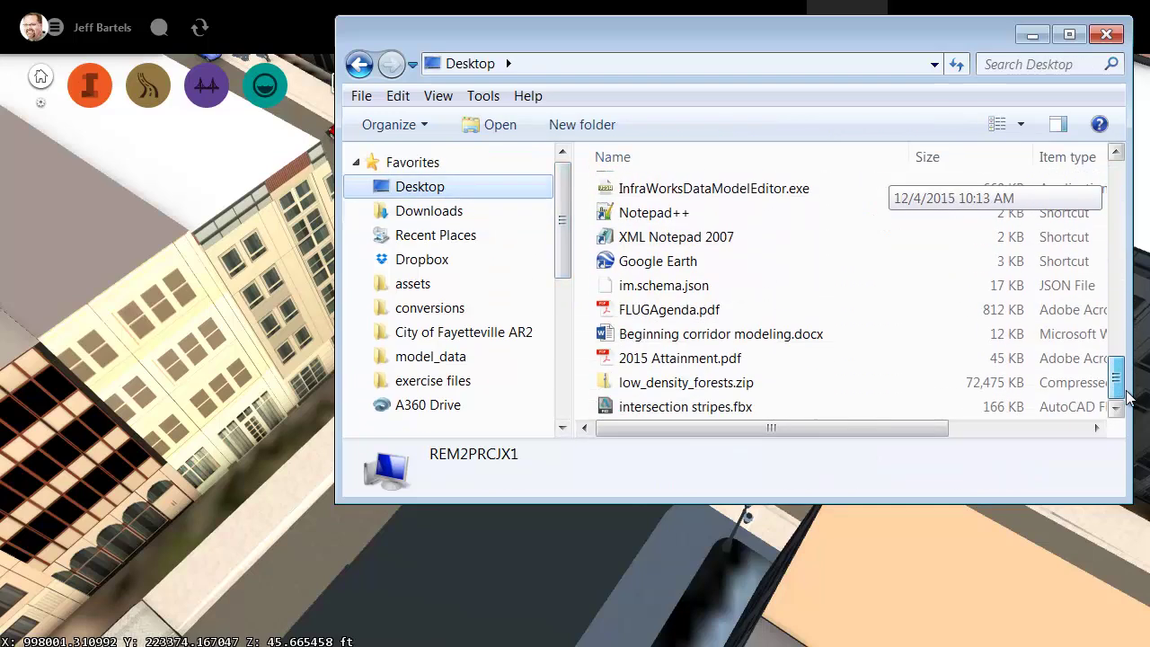
pyautogui.moveTo(683, 416); pyautogui.dragTo(393, 573)
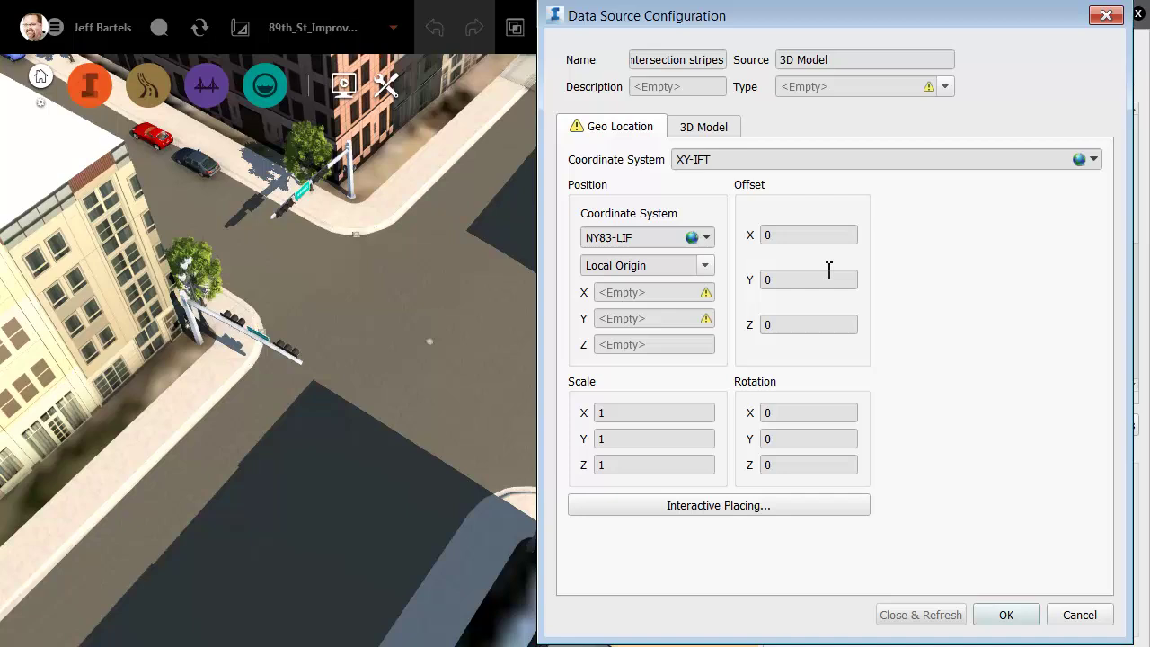
# Configure the stripes source as City Furniture in NY83-LIF and load it with Close & Refresh
pyautogui.click(946, 87)
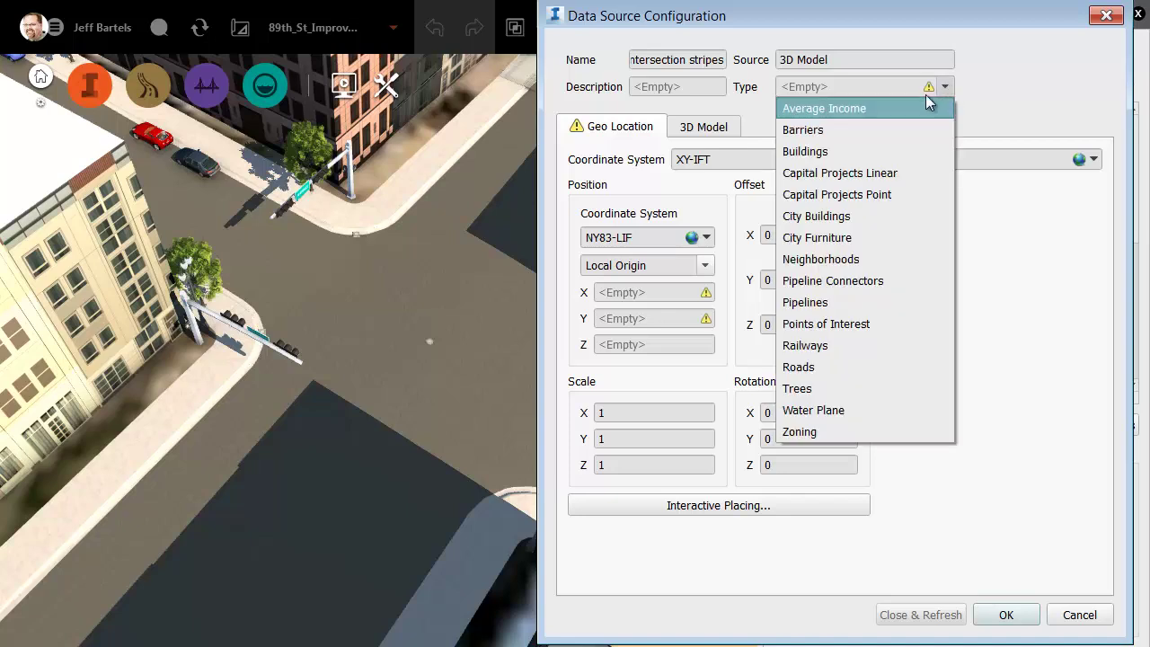
pyautogui.click(842, 240)
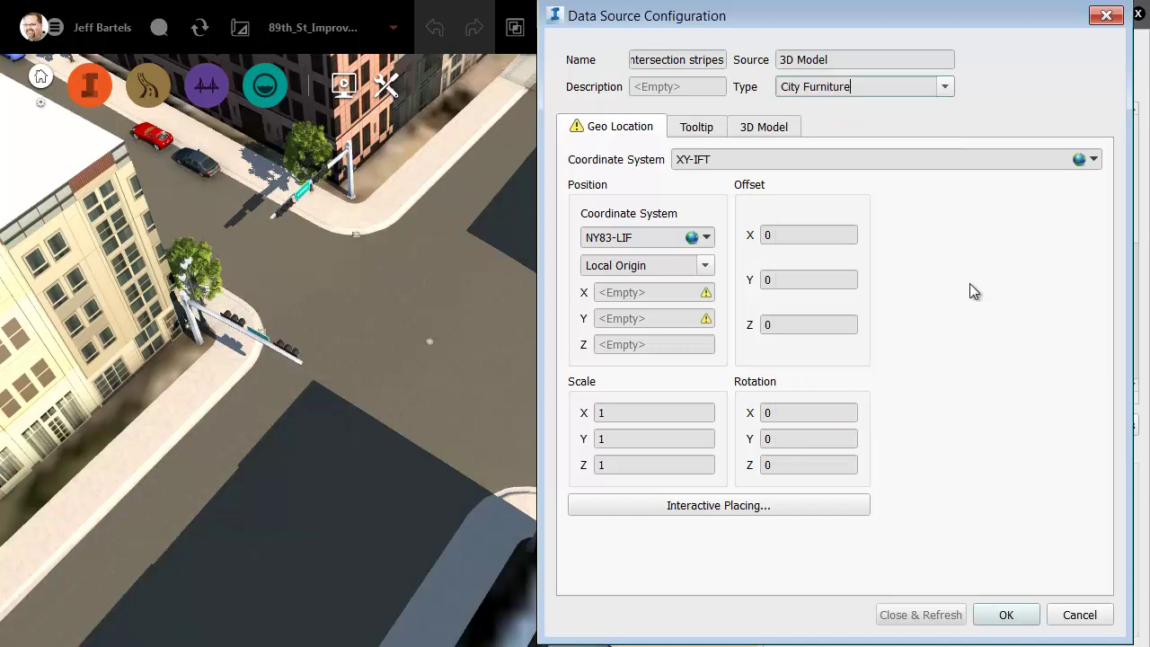
pyautogui.click(1095, 160)
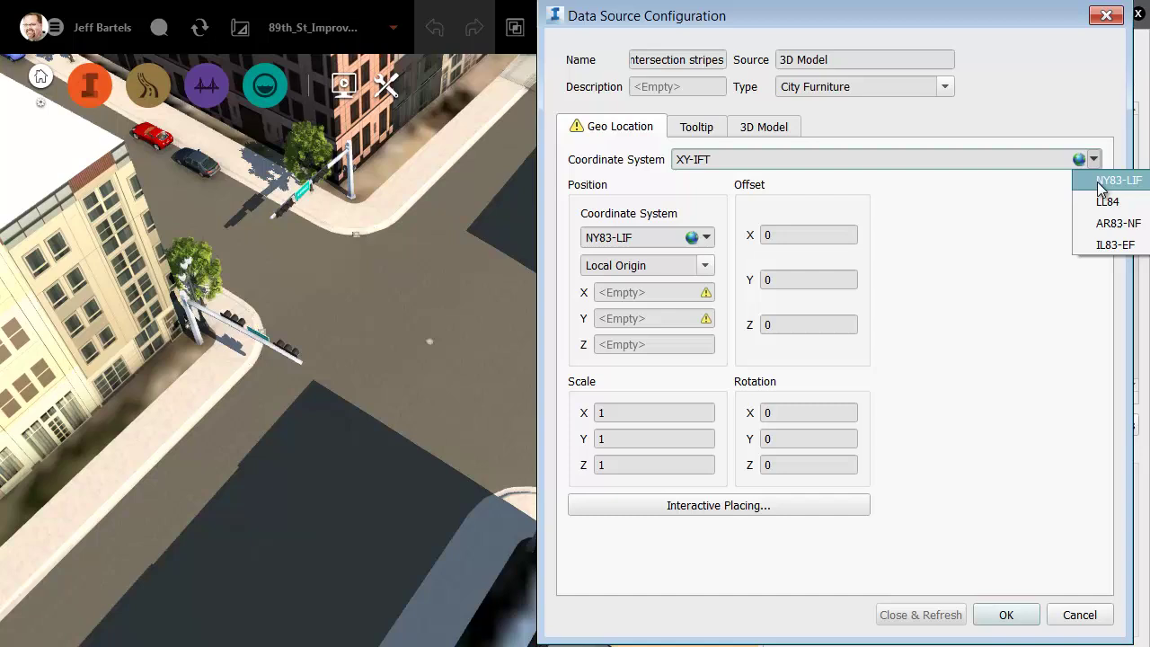
pyautogui.click(1102, 181)
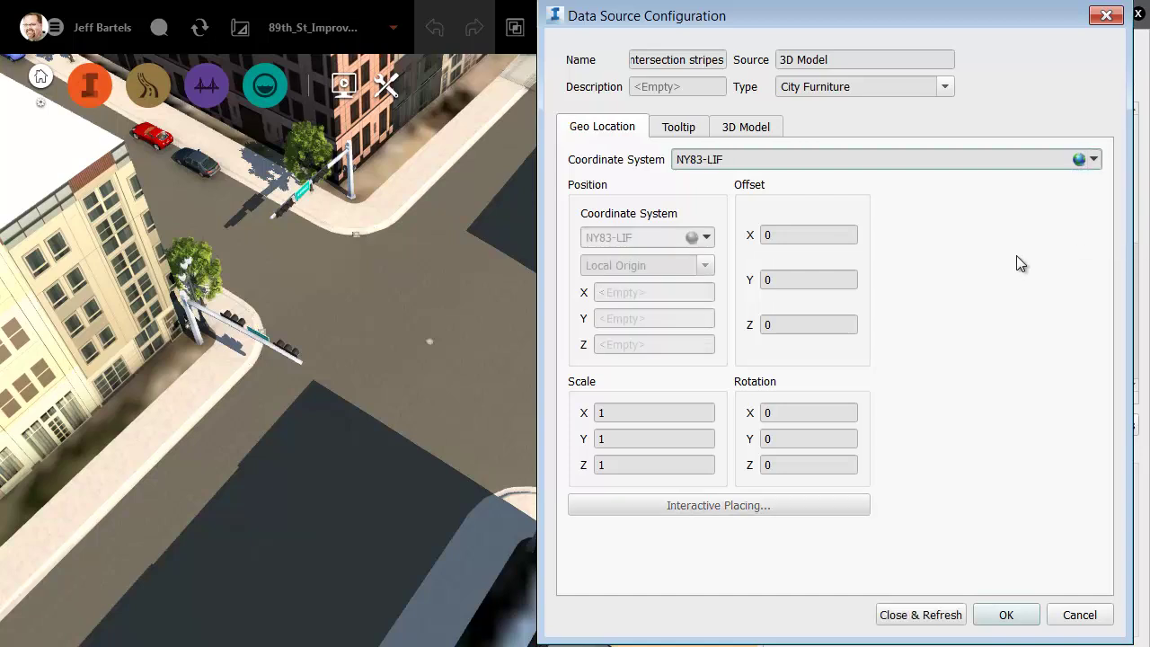
pyautogui.click(926, 615)
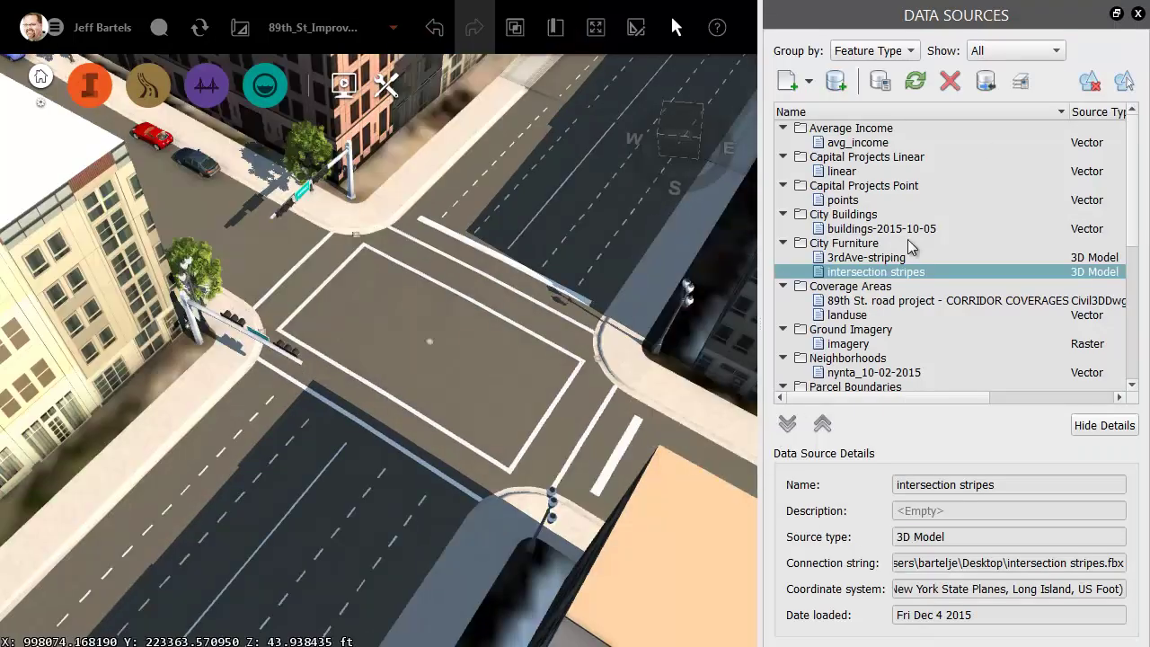
# Close the Data Sources panel, then zoom and orbit to a street-level view of the intersection stripes
pyautogui.click(1138, 15)
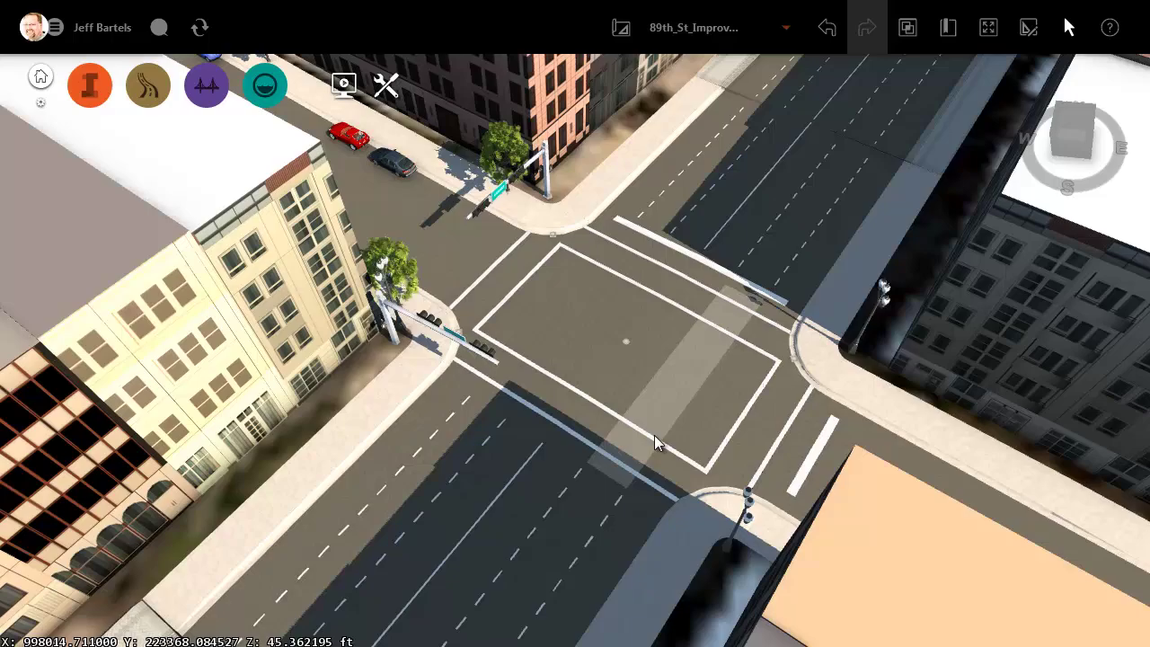
pyautogui.scroll(5, 618, 506)
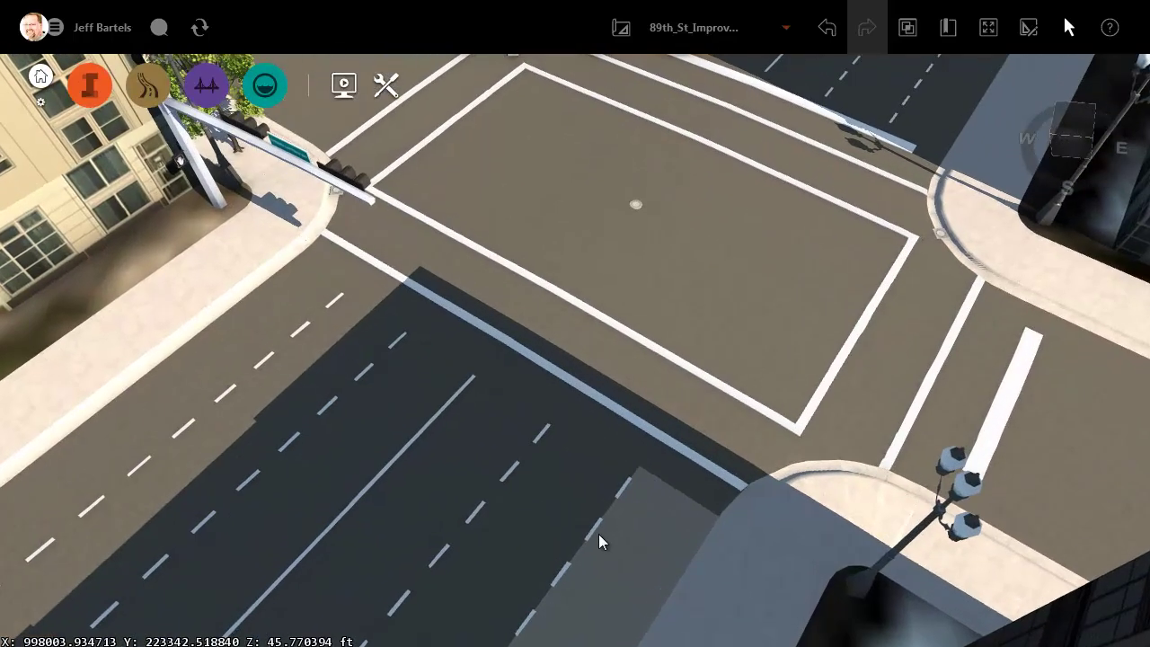
pyautogui.keyDown('shift'); pyautogui.moveTo(600, 535); pyautogui.dragTo(378, 426, button='middle'); pyautogui.keyUp('shift')
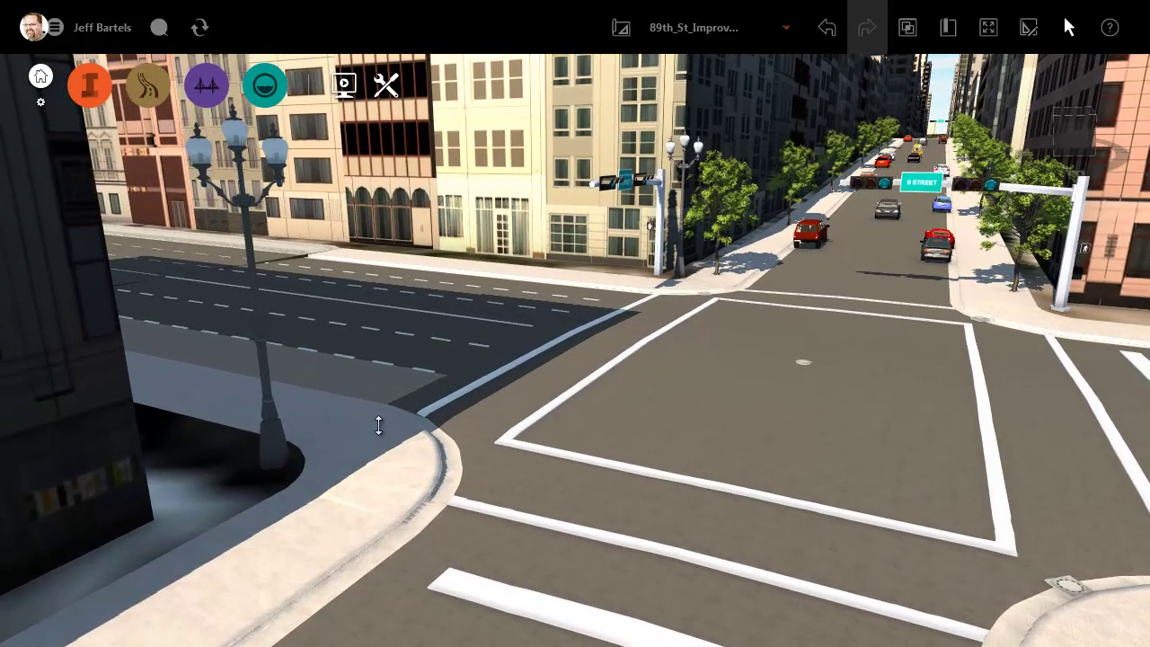